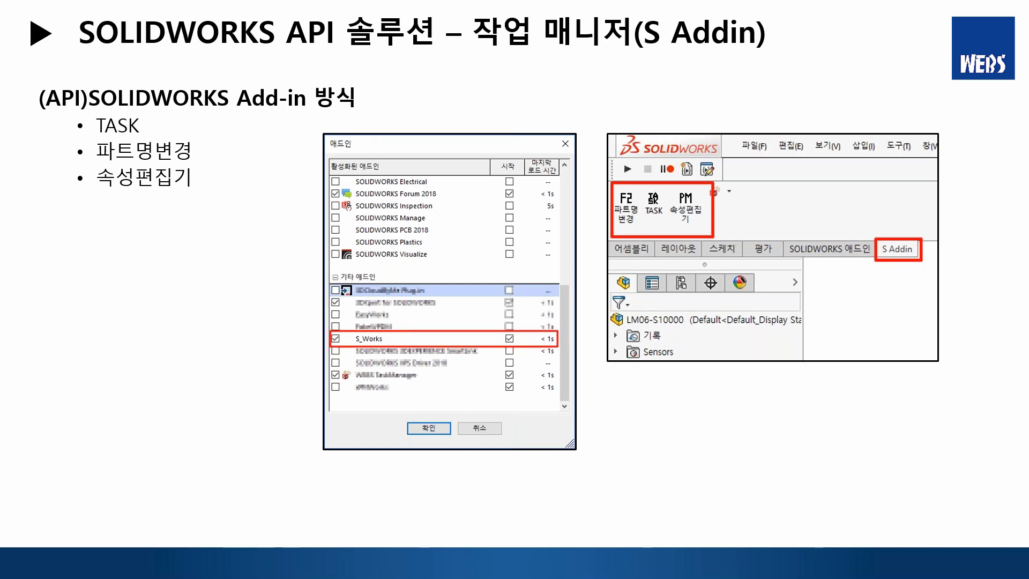
key(Right)
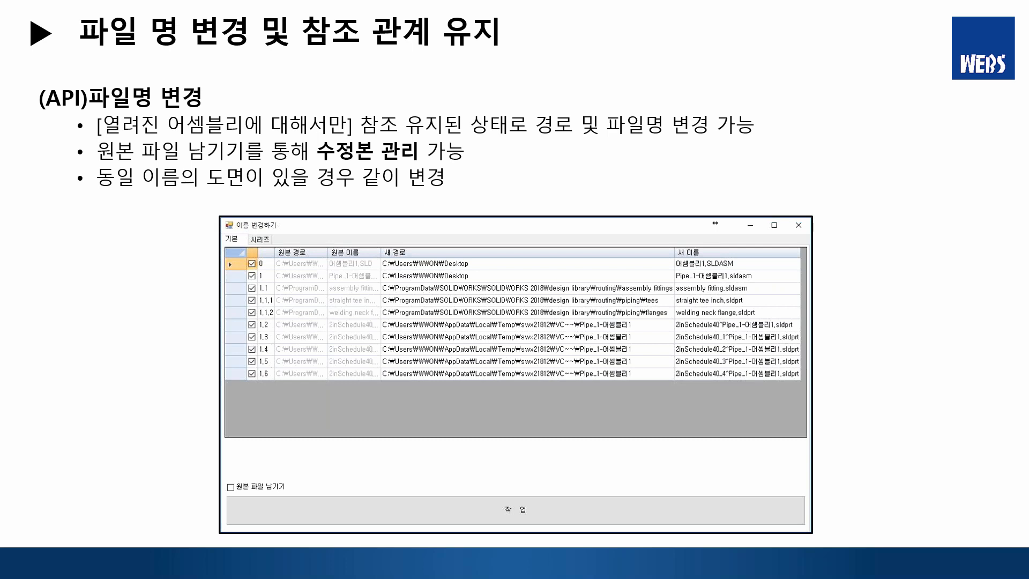
Switch to SOLIDWORKS and examine the Hood Hinge assembly's referenced files and their folder paths with Find References.
key(alt+Tab)
key(Tab)
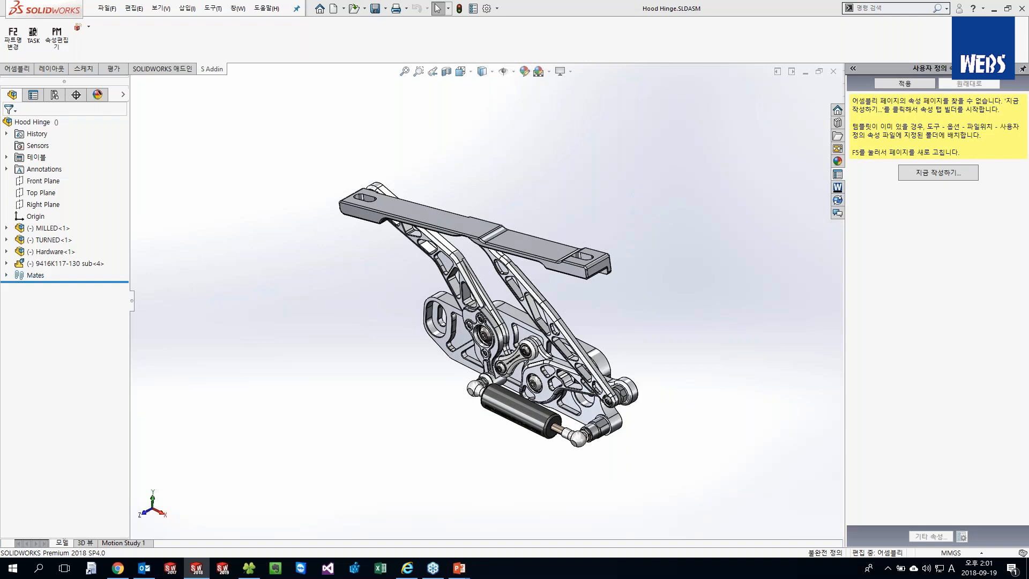
middle_drag(460, 329, 482, 346)
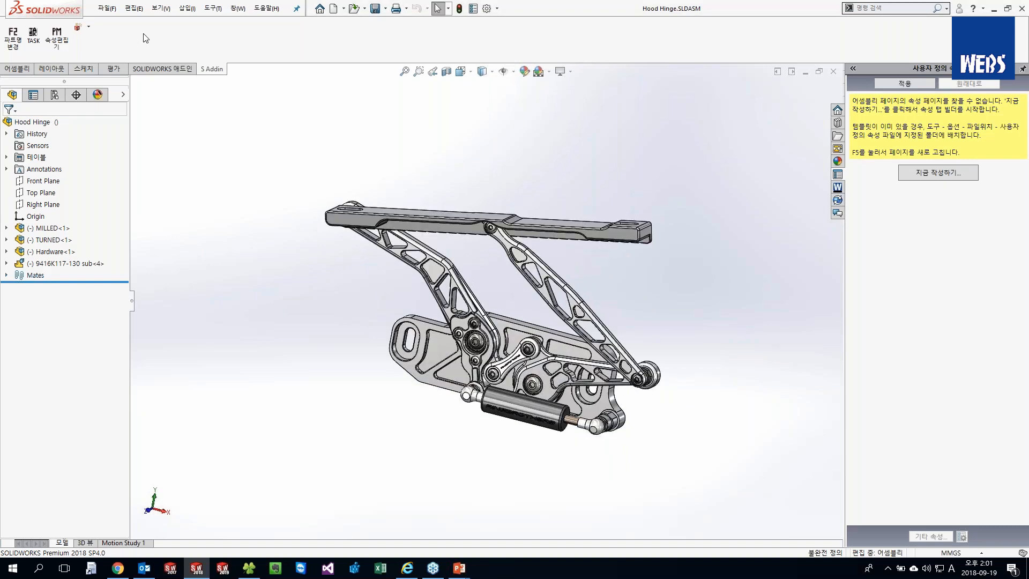
click(107, 8)
click(129, 302)
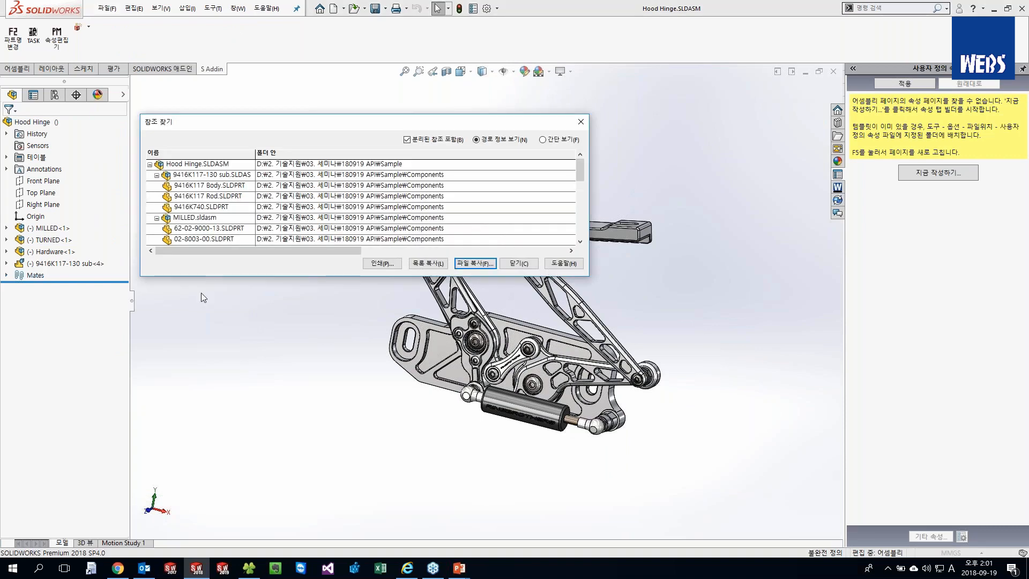
drag(232, 276, 232, 490)
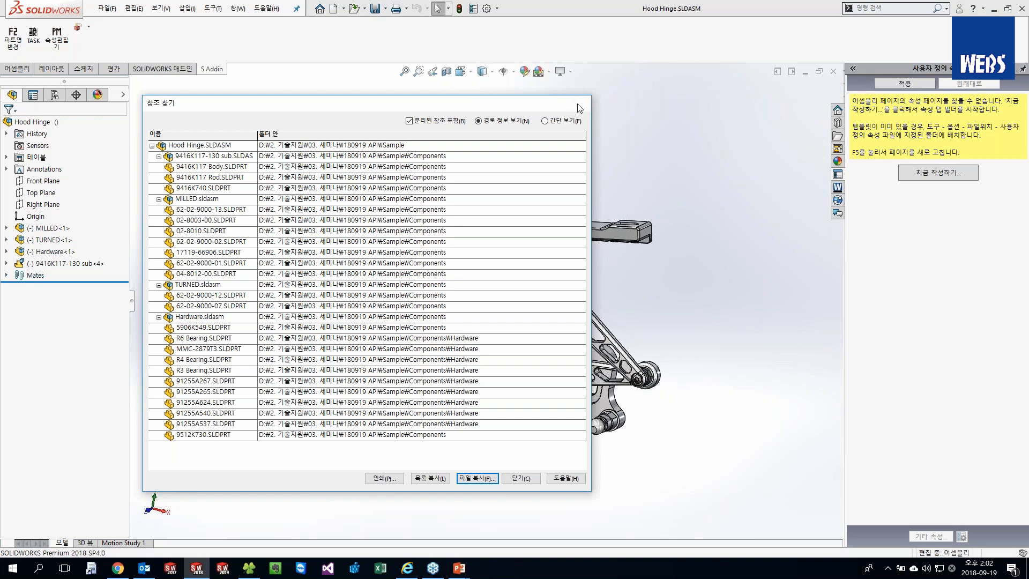
click(578, 104)
Switch to the file explorer and examine the Sample folder's Components subfolder and the Hardware folder inside it.
click(256, 572)
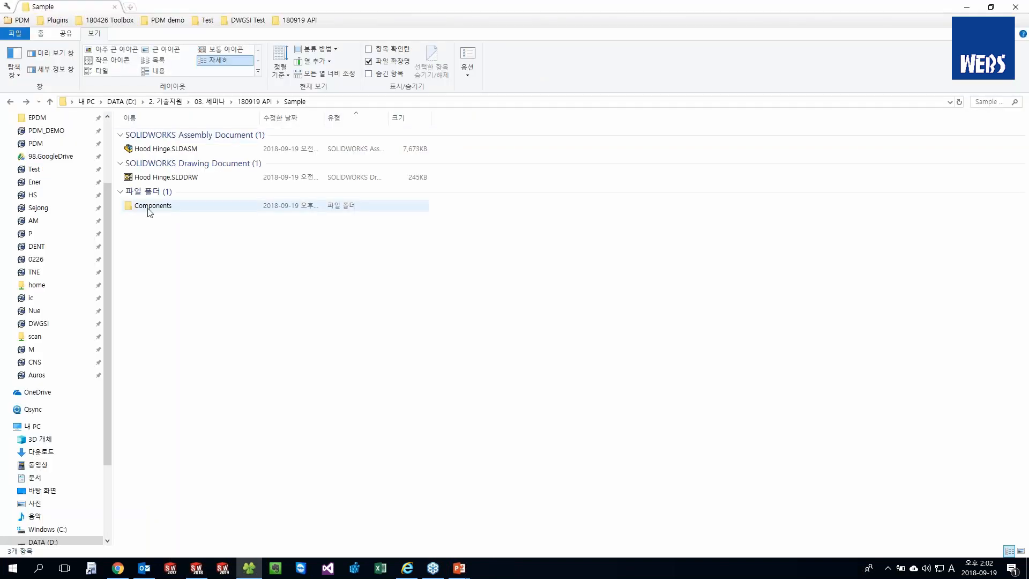
double_click(146, 209)
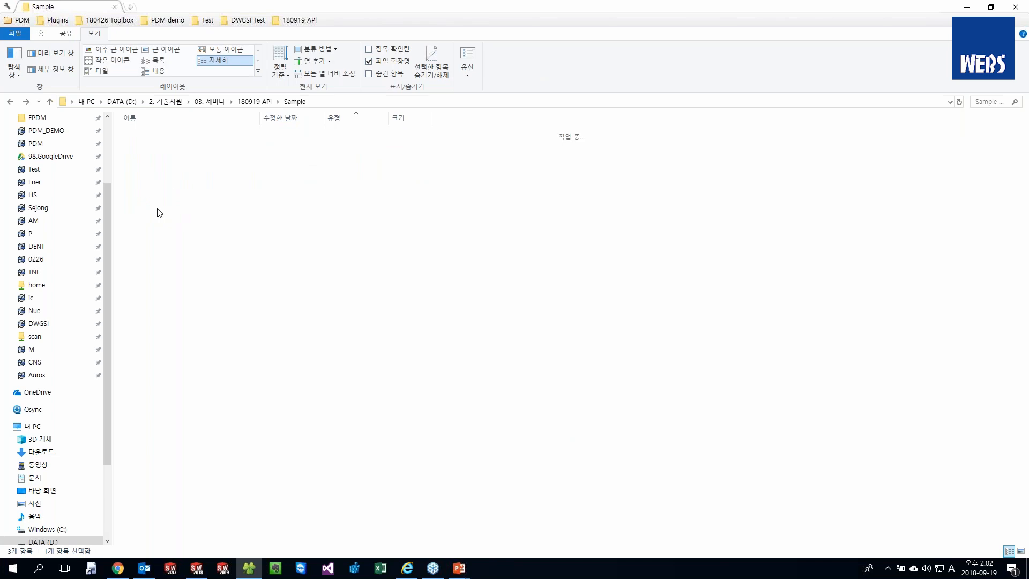
scroll(187, 187, down, 4)
click(153, 541)
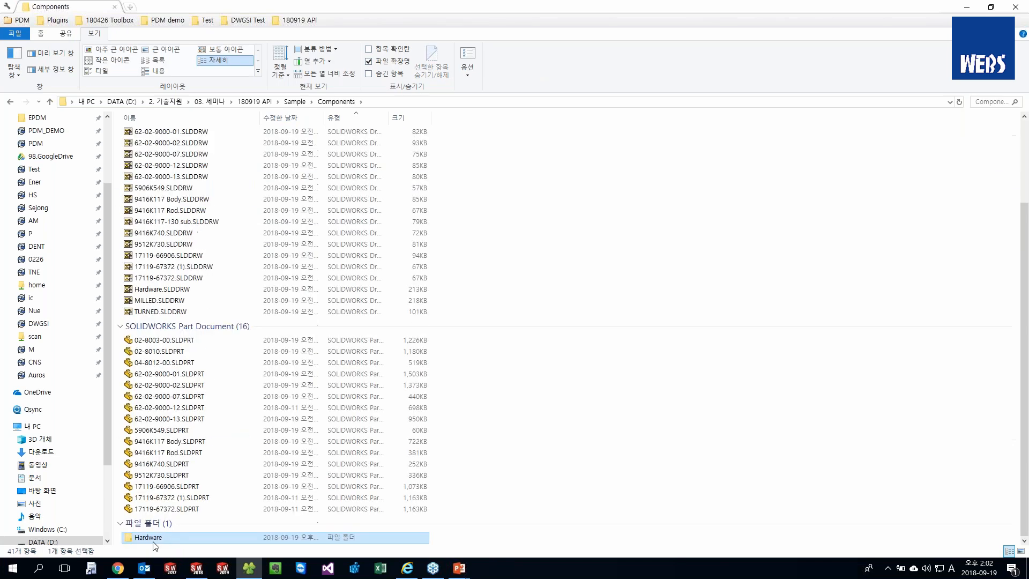
double_click(153, 540)
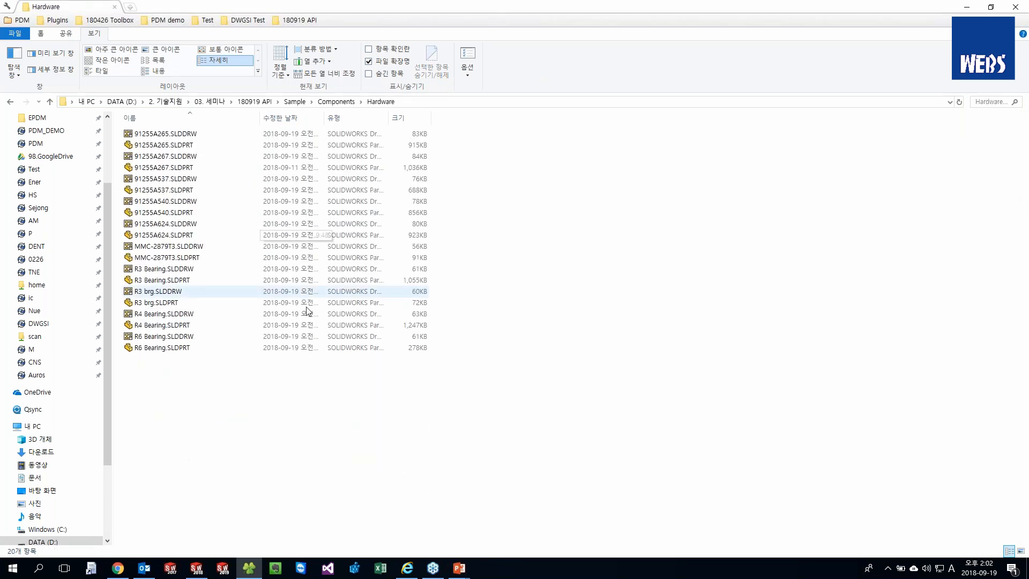
key(alt+Left)
key(alt+Left)
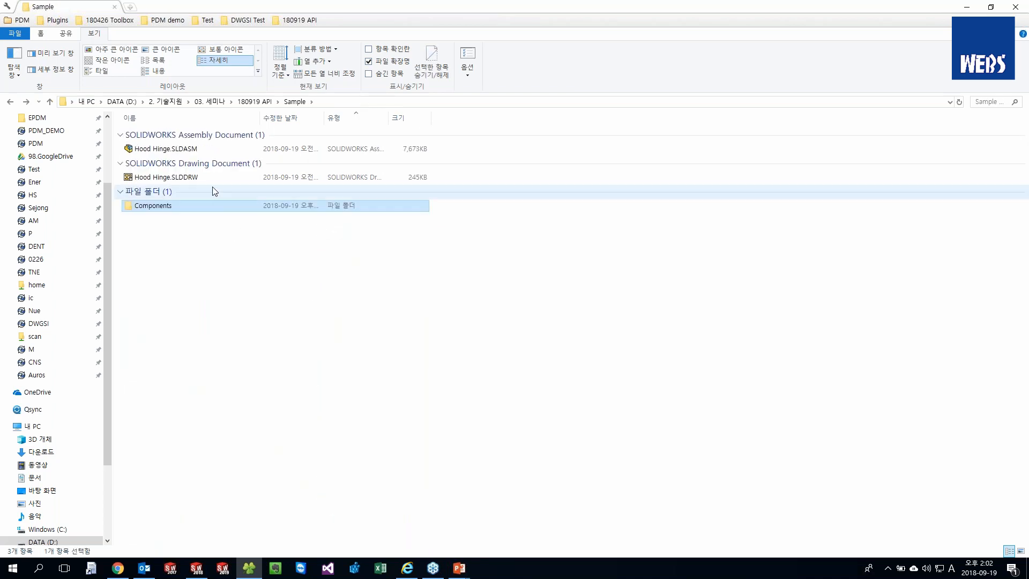
Try to rename Hood Hinge.SLDASM with the SOLIDWORKS document rename command, updating the drawing that references it.
right_click(183, 147)
mouse_move(224, 202)
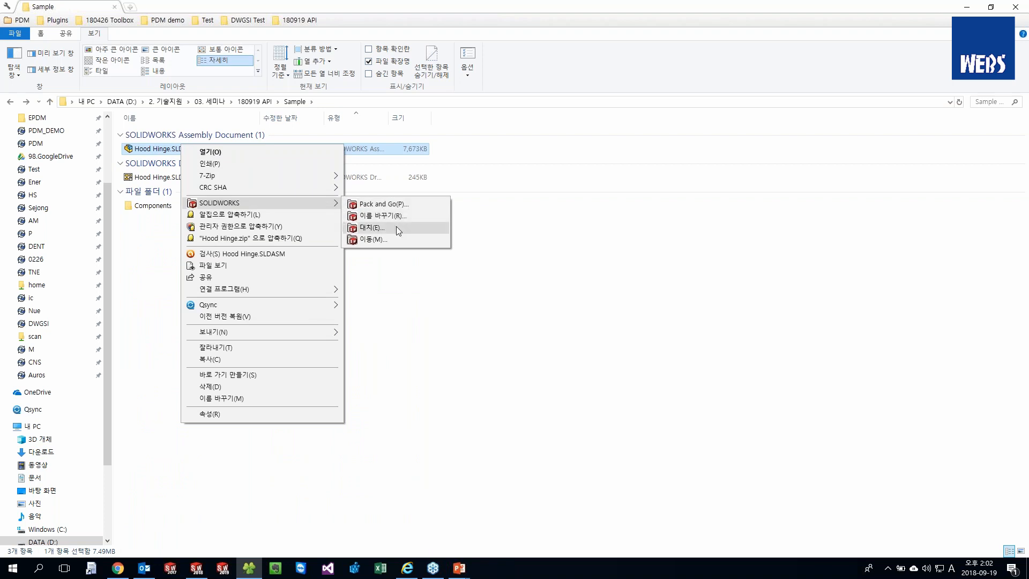
click(383, 215)
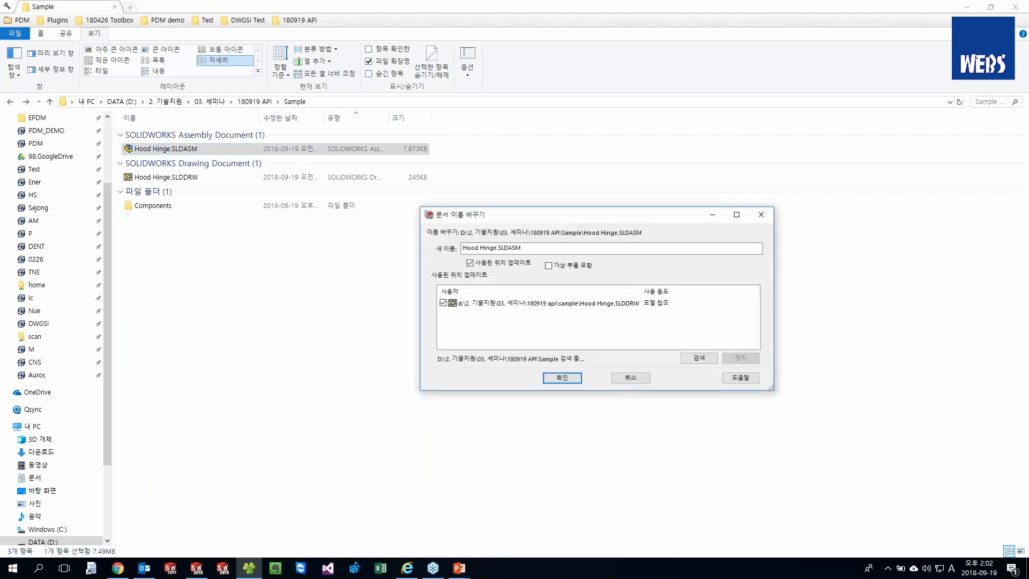
drag(593, 222, 421, 220)
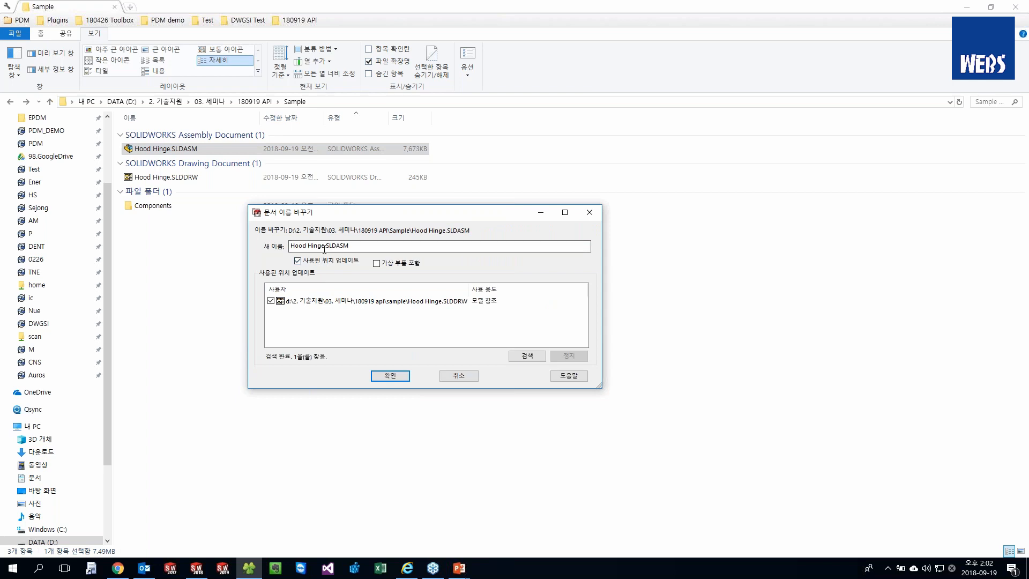
click(432, 247)
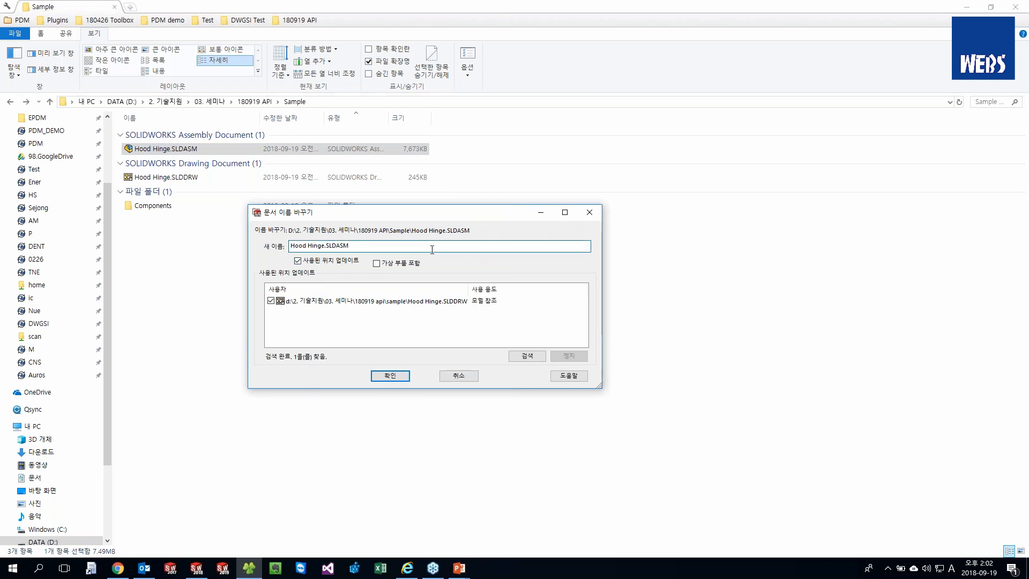
text(_2)
key(BackSpace)
key(BackSpace)
click(456, 378)
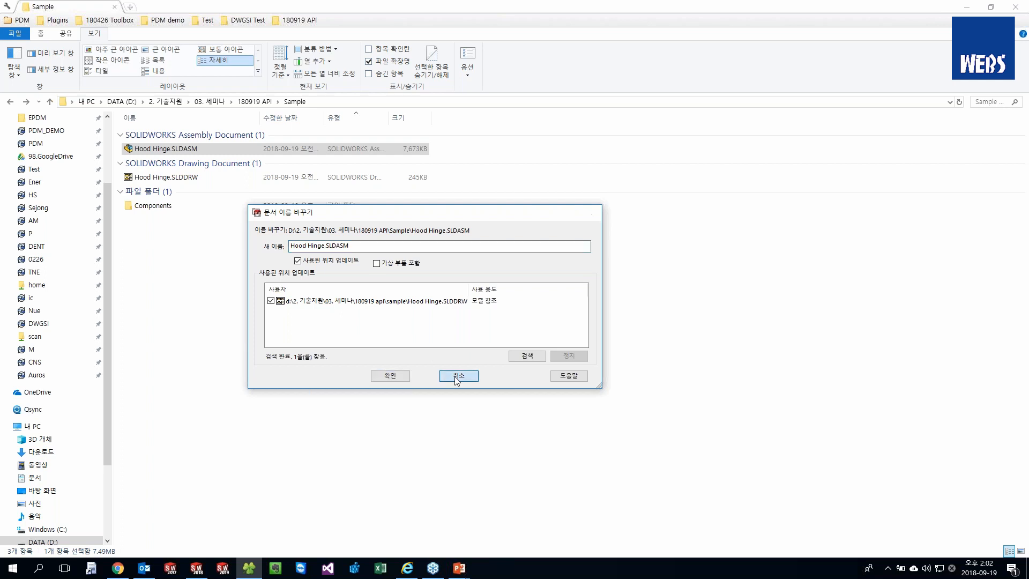
key(alt+Up)
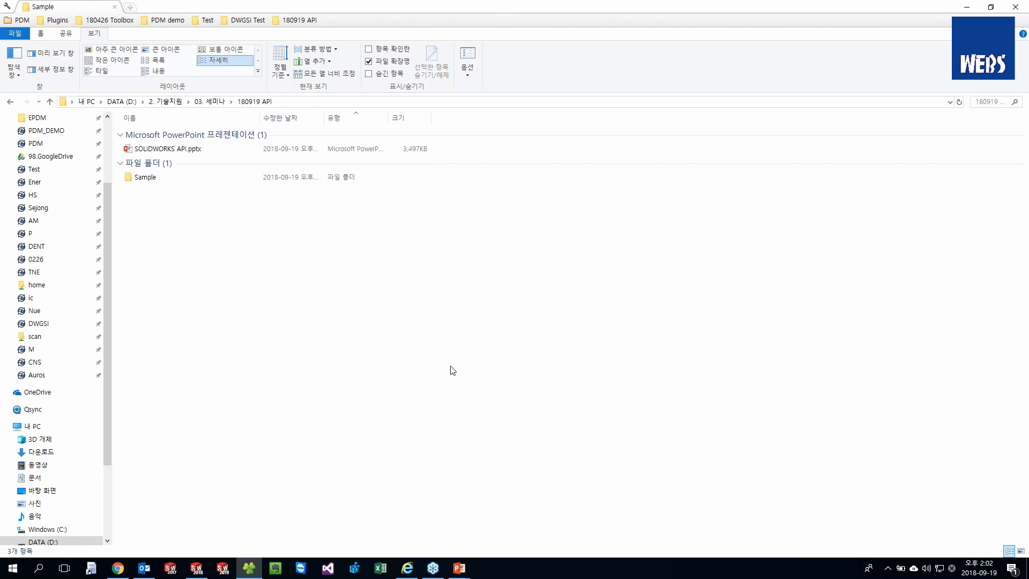
double_click(275, 178)
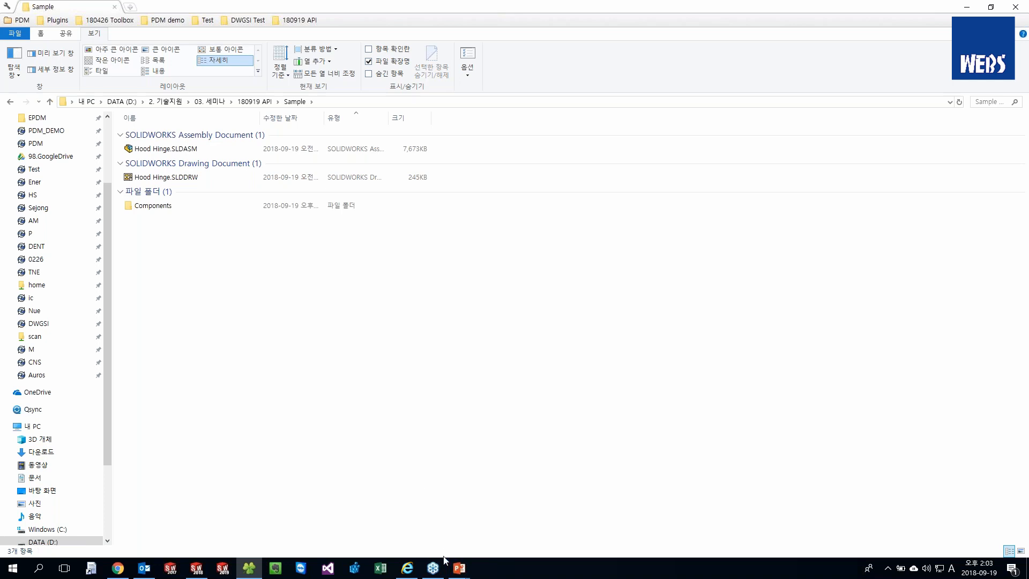
click(459, 567)
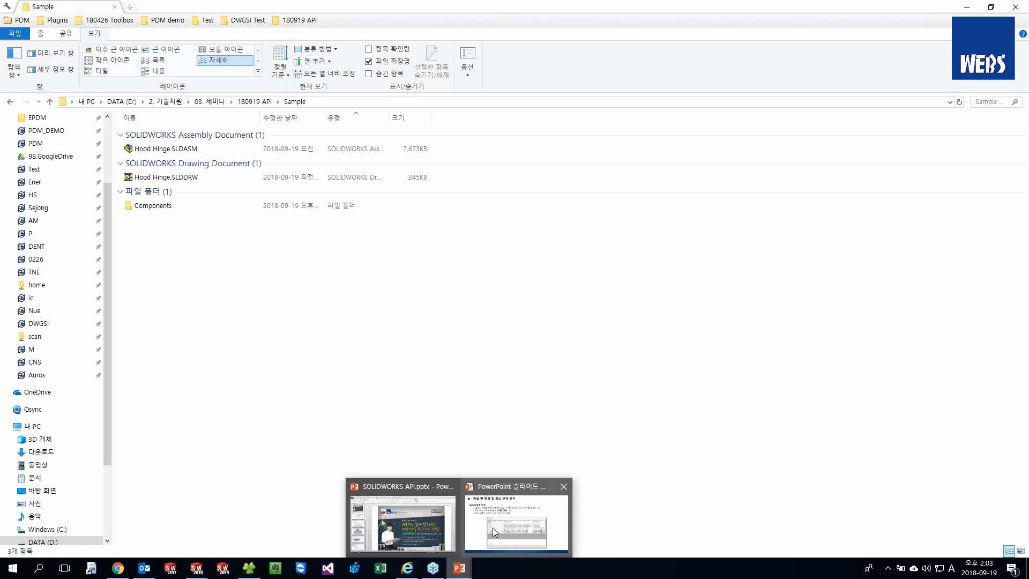
click(492, 527)
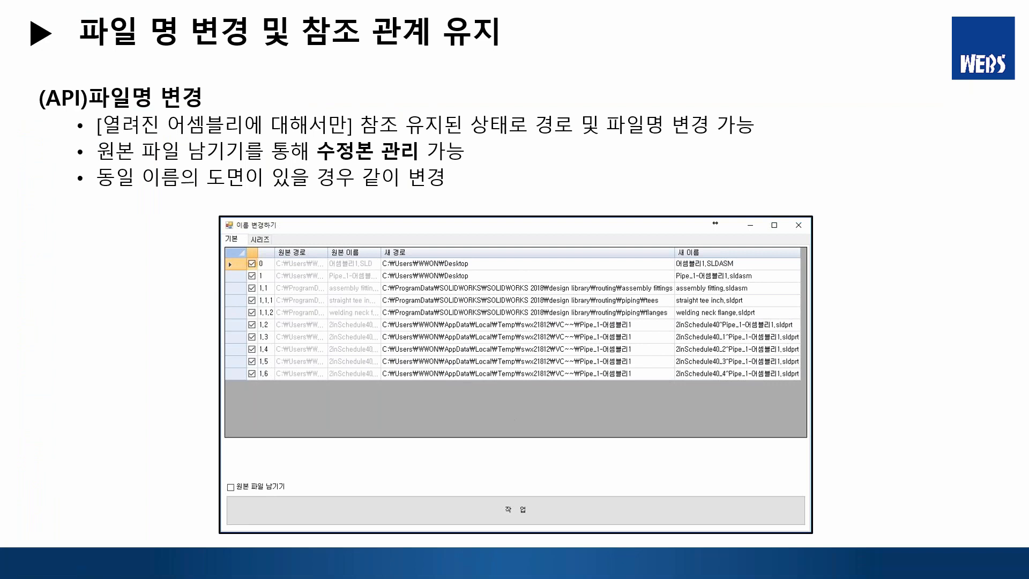
Switch to SOLIDWORKS and open the S Addin part rename tool (파트명 변경) for the Hood Hinge assembly to review its file list.
key(alt+Tab)
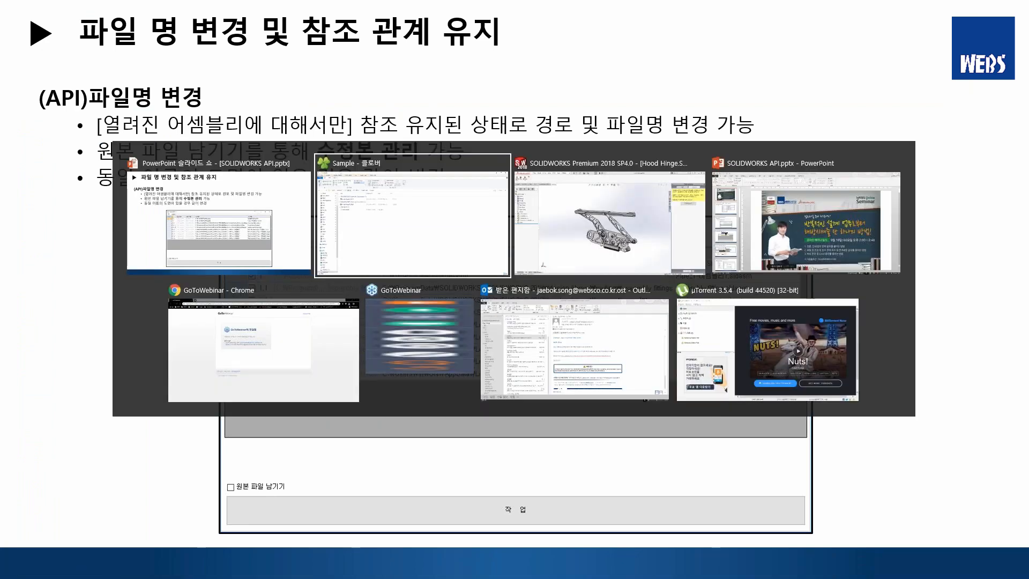
key(alt+Tab)
middle_drag(442, 251, 445, 251)
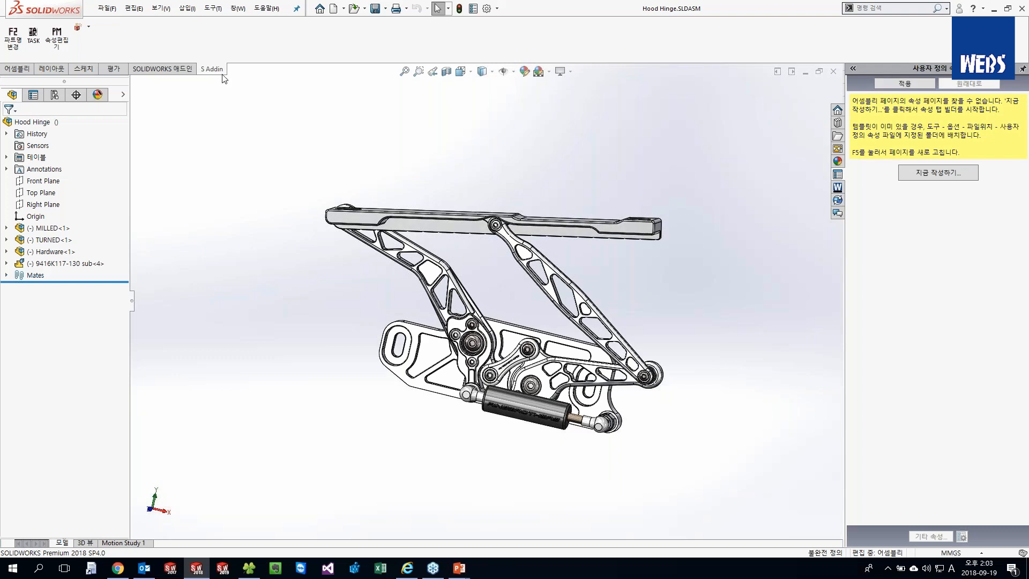
click(12, 37)
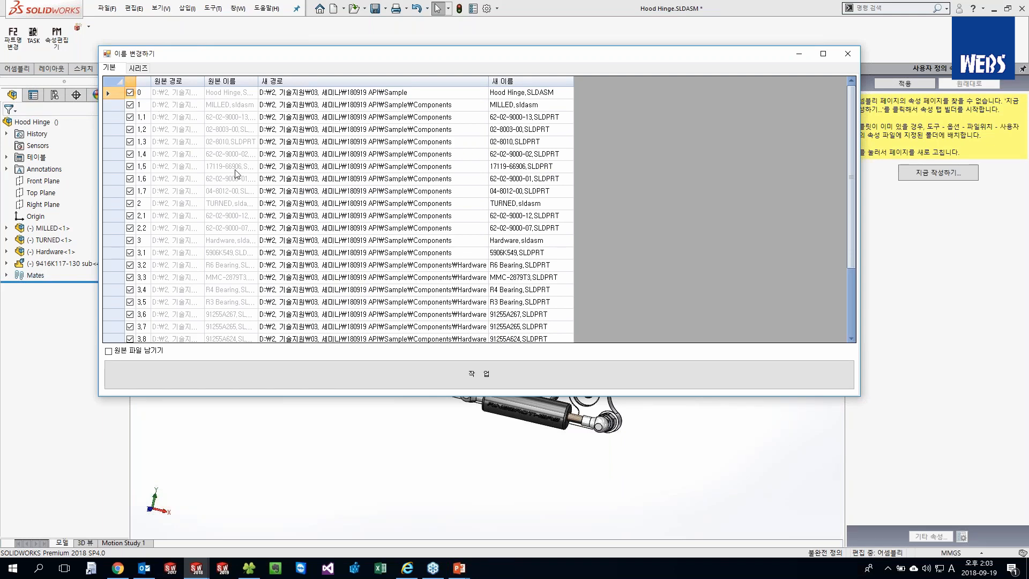
scroll(237, 187, down, 3)
scroll(236, 223, up, 3)
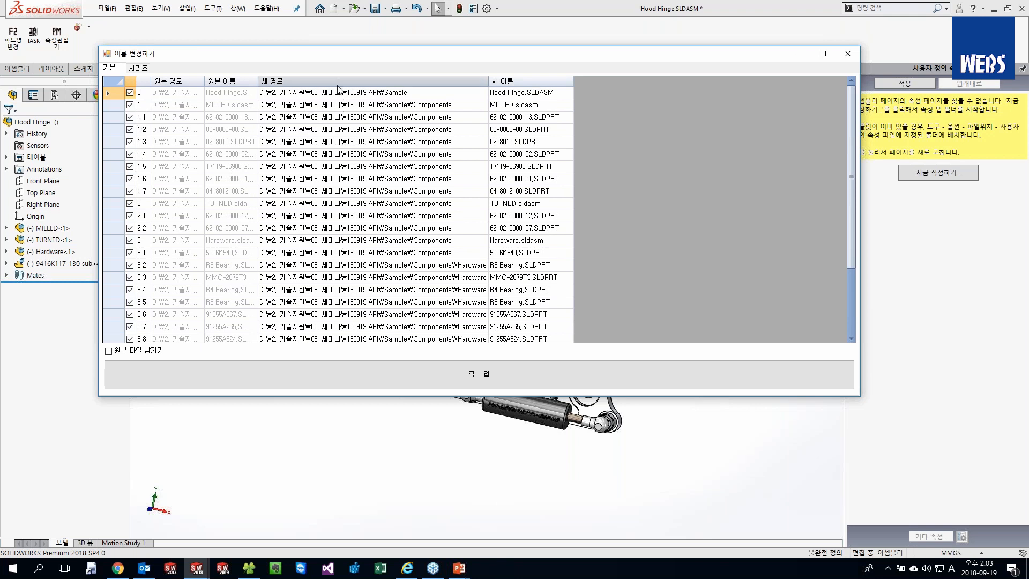
Change the new path of MILLED.sldasm and its seven parts to a new folder named Module A inside Sample.
drag(343, 104, 337, 199)
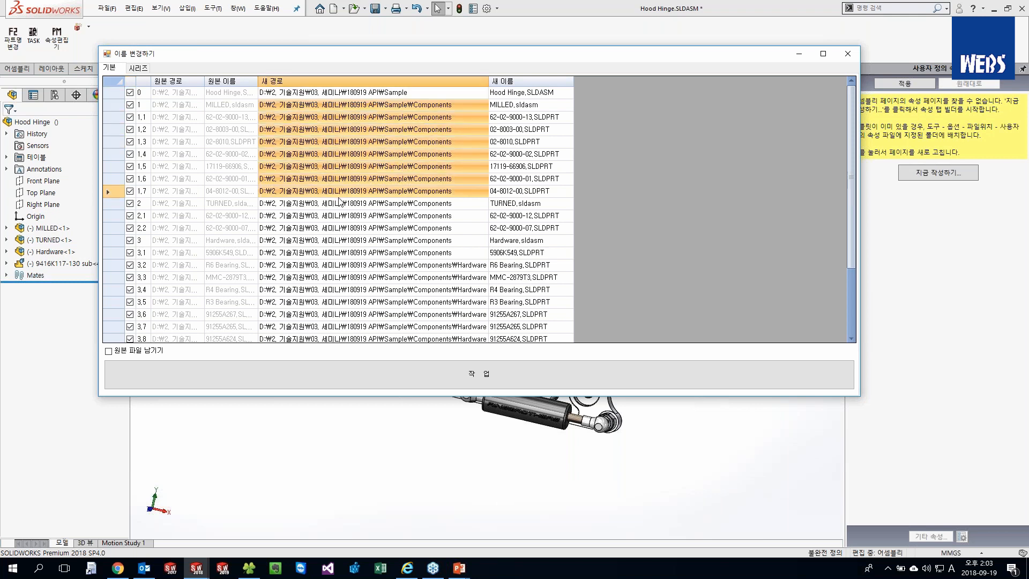
right_click(363, 118)
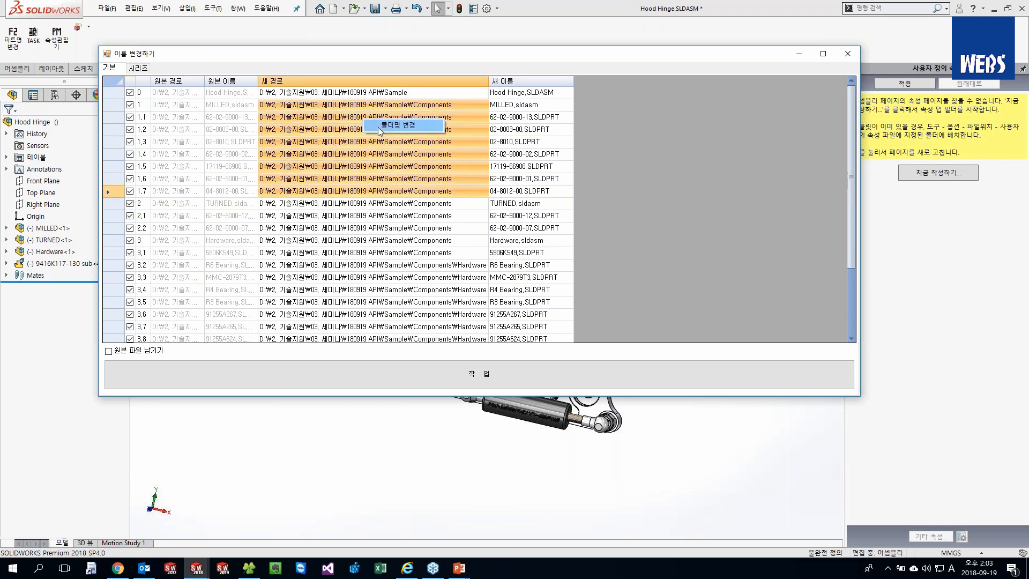
click(375, 123)
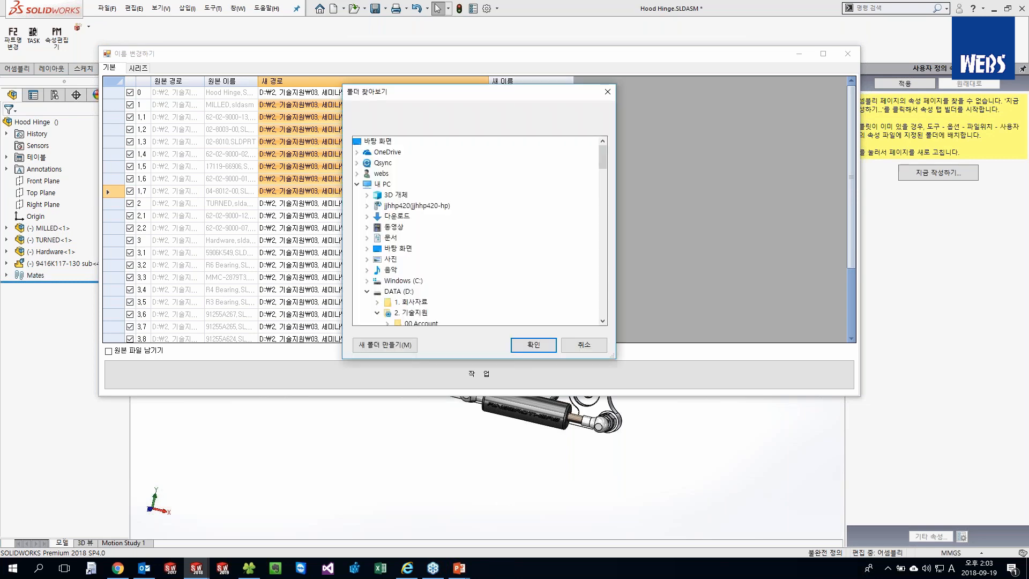
scroll(428, 219, down, 1)
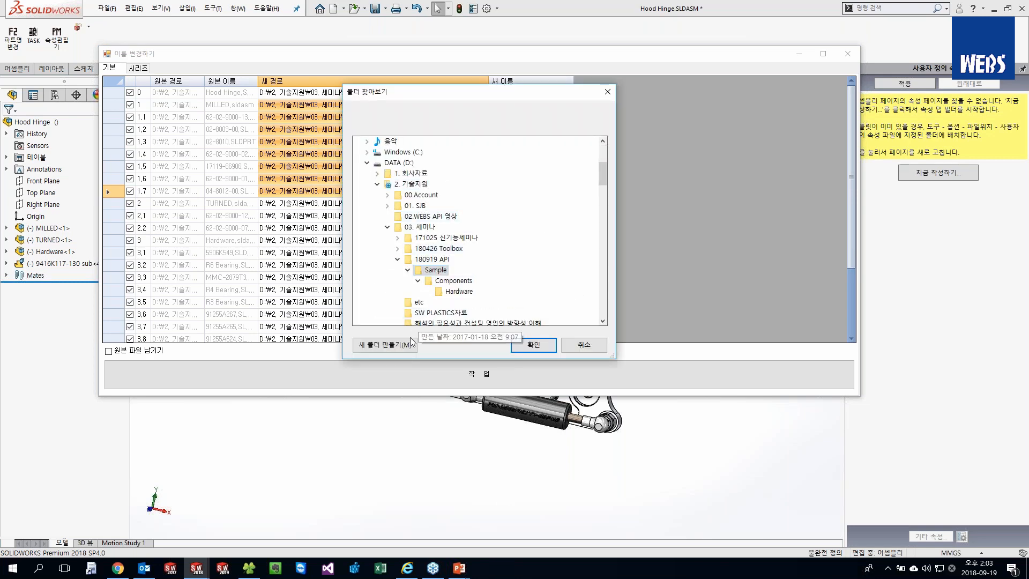
click(410, 346)
text(M)
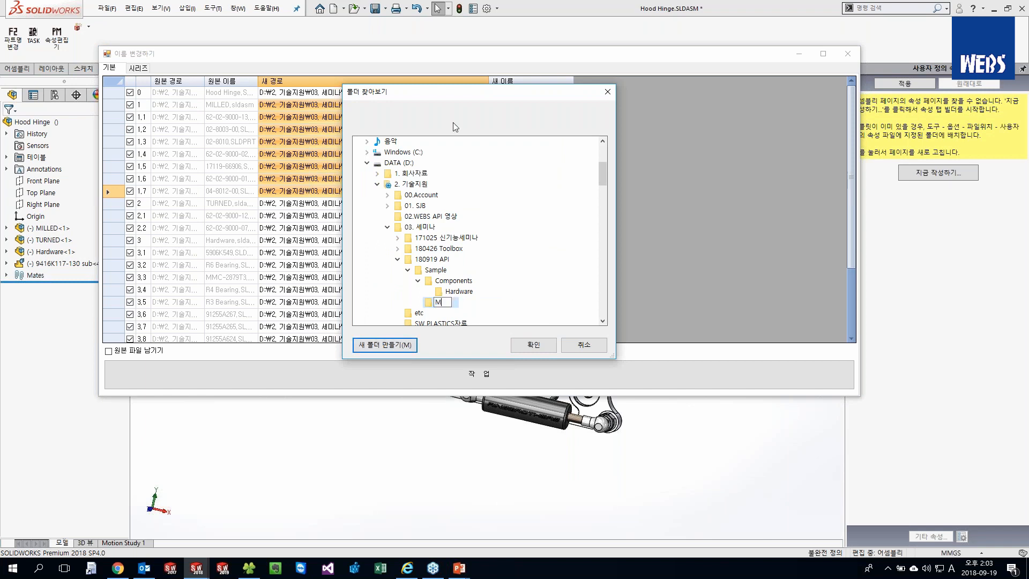
text(odule A)
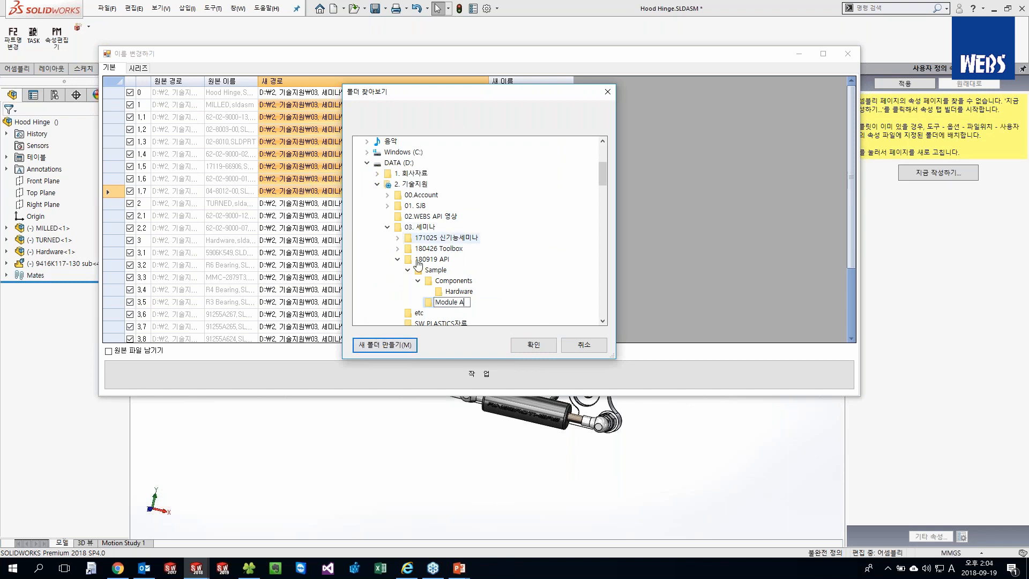
click(450, 302)
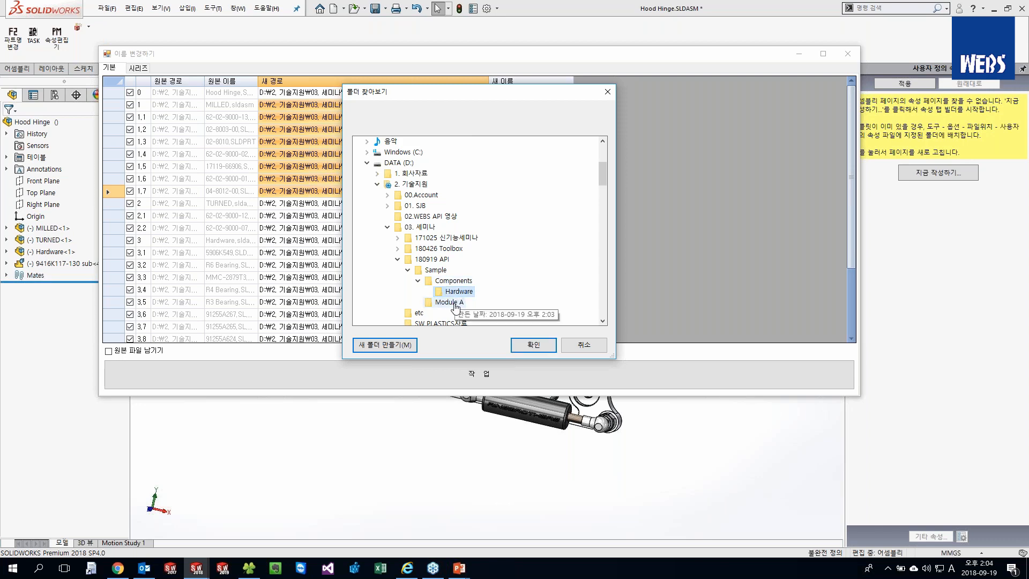
click(533, 346)
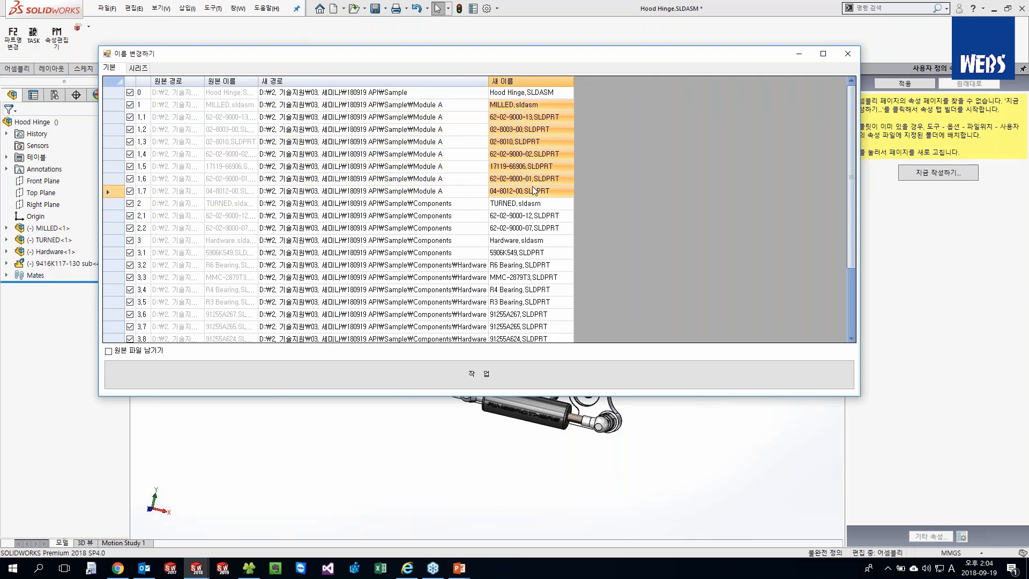
click(530, 105)
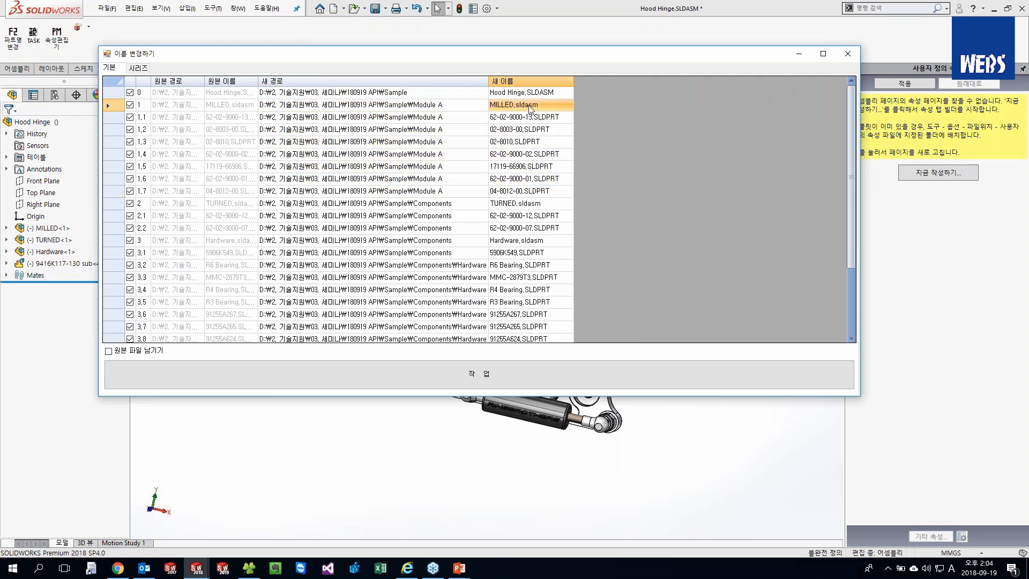
double_click(530, 106)
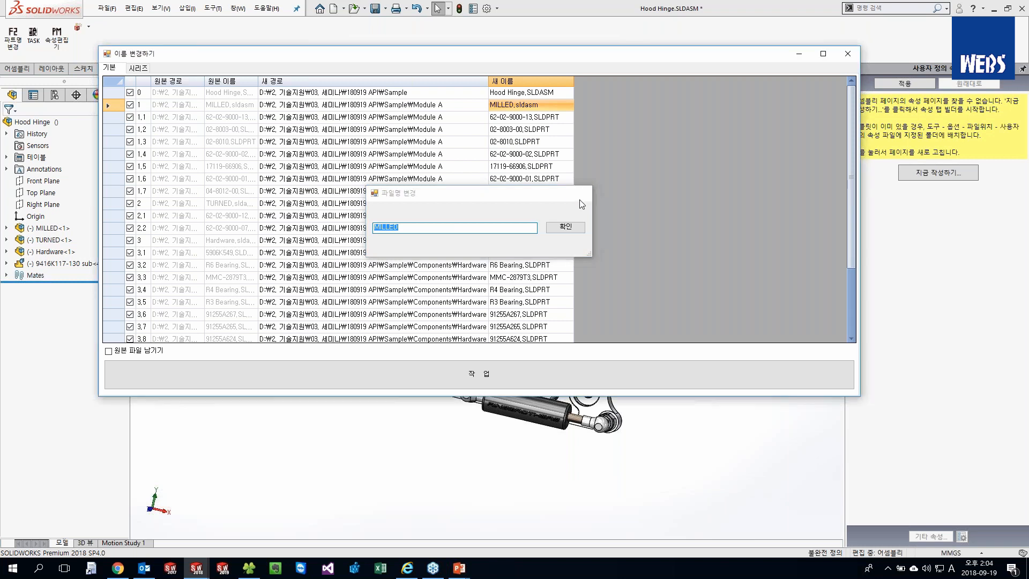
click(580, 198)
Define the naming series with prefix WEBS, serial number format 000, suffix -00 and start number 1.
click(138, 67)
click(161, 104)
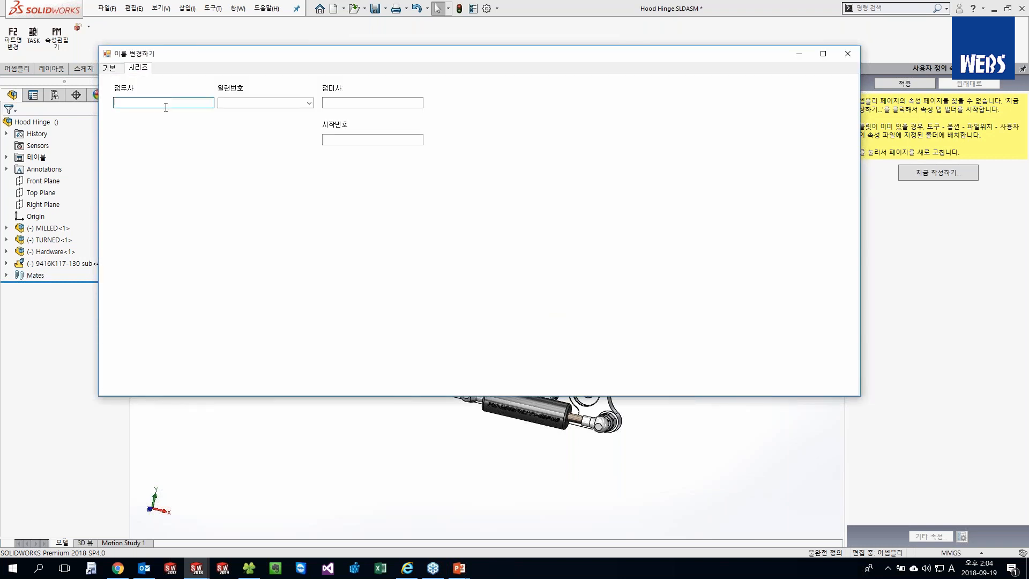
text(WEBS)
click(284, 102)
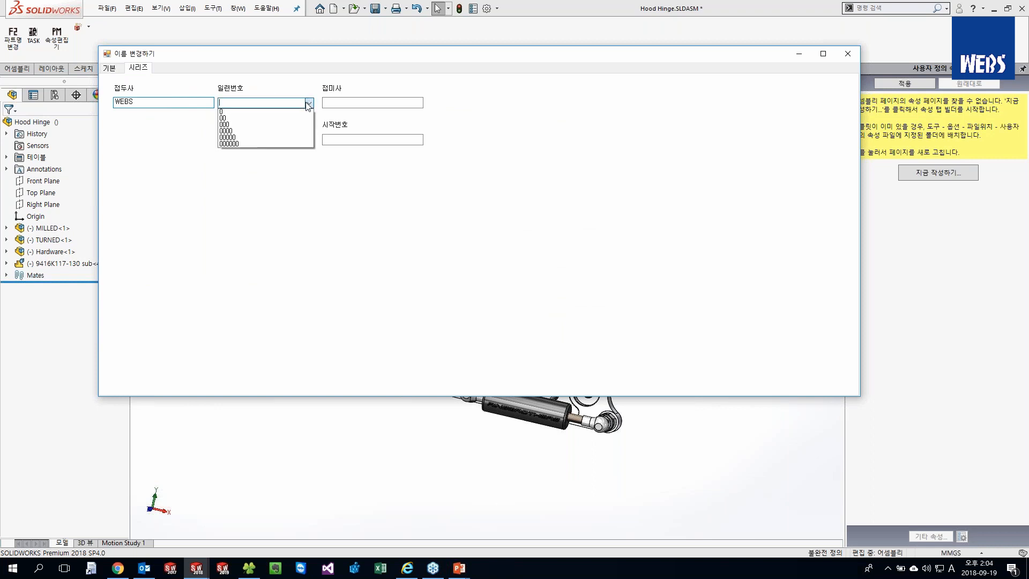
click(280, 127)
click(358, 104)
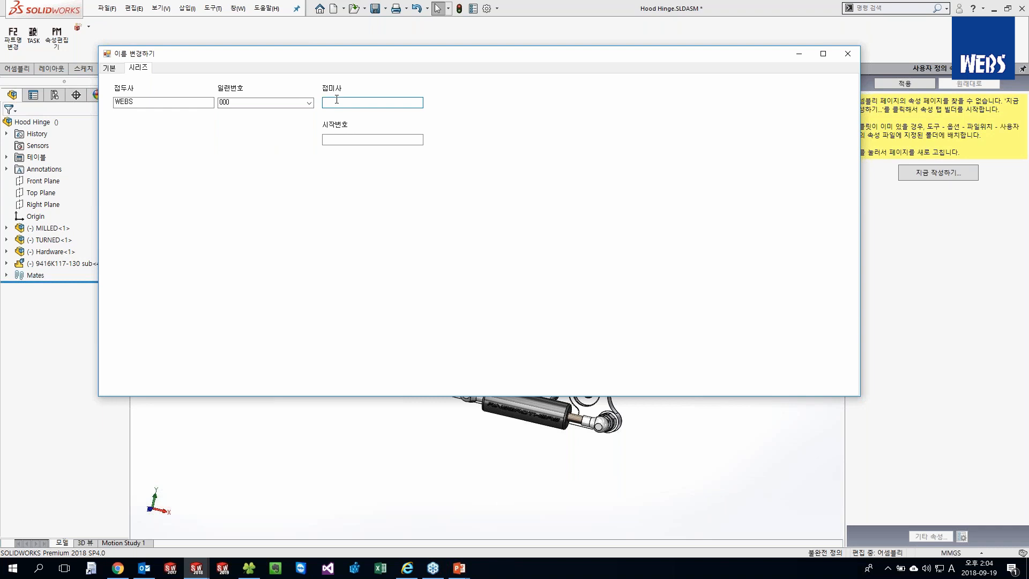
click(358, 139)
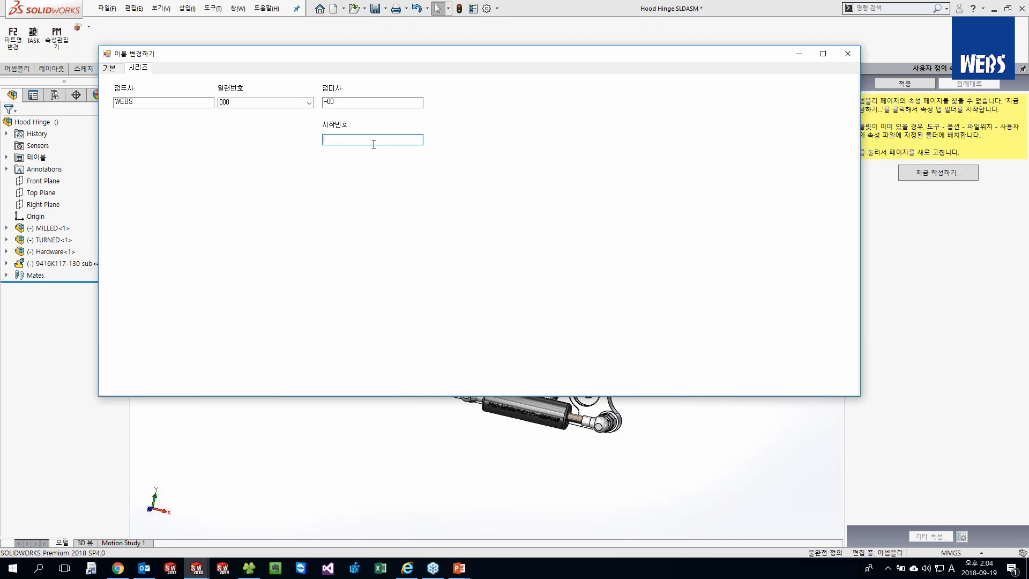
text(1)
click(112, 69)
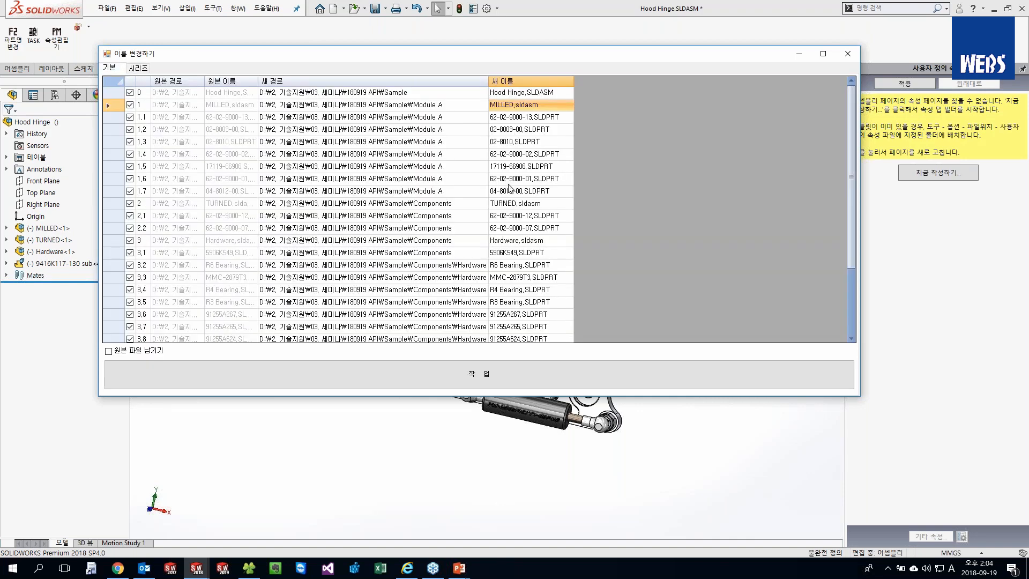
Apply the naming series to the new names of MILLED.sldasm and its seven parts, and review their Module A paths.
drag(511, 192, 515, 107)
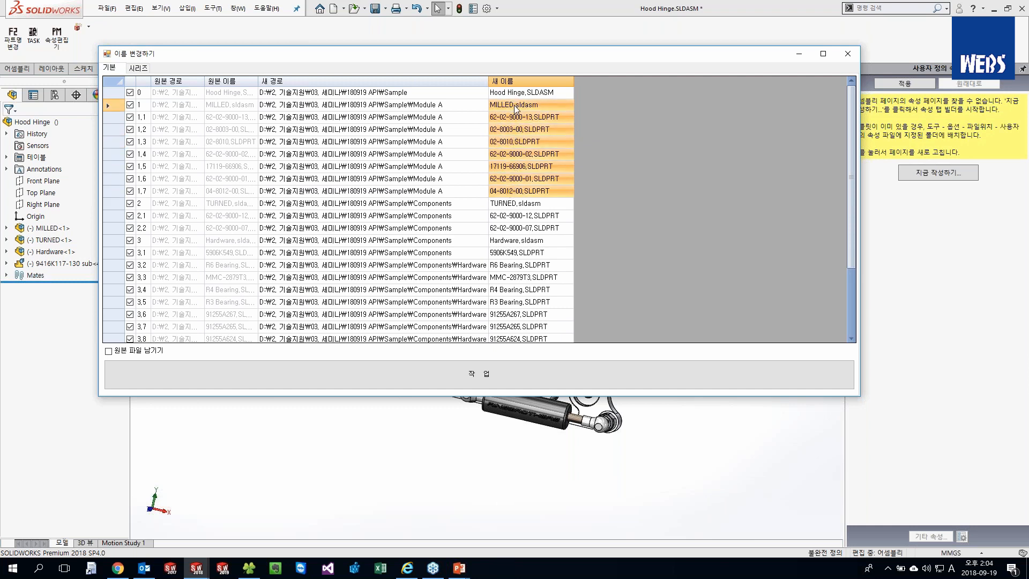
right_click(513, 105)
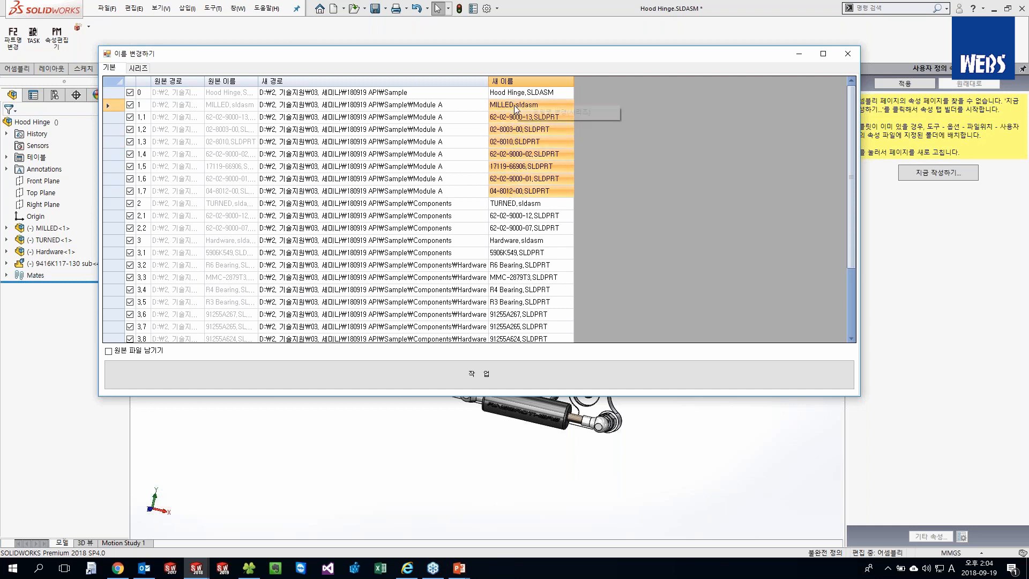
click(558, 112)
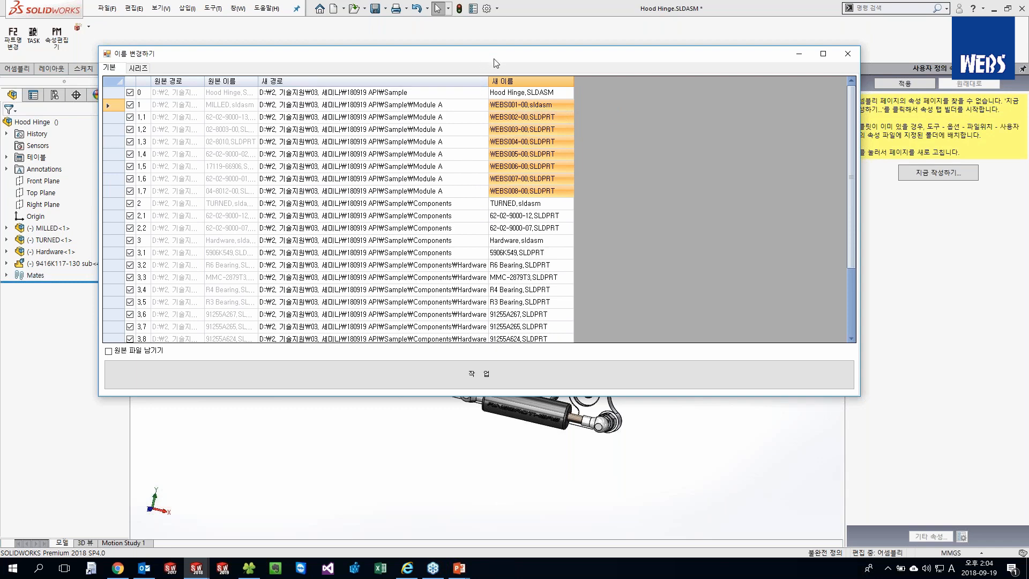
drag(494, 60, 559, 80)
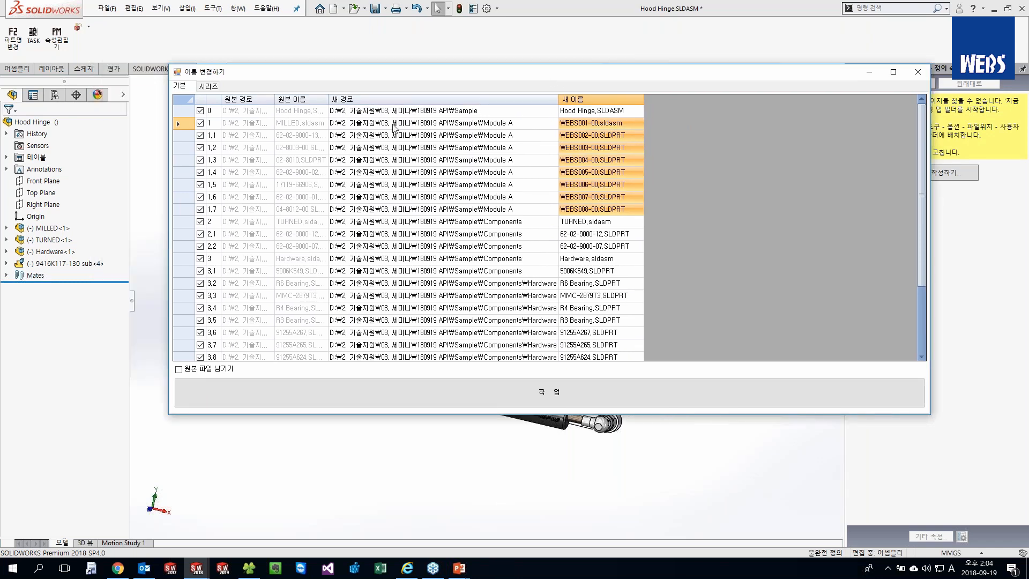
drag(506, 123, 530, 209)
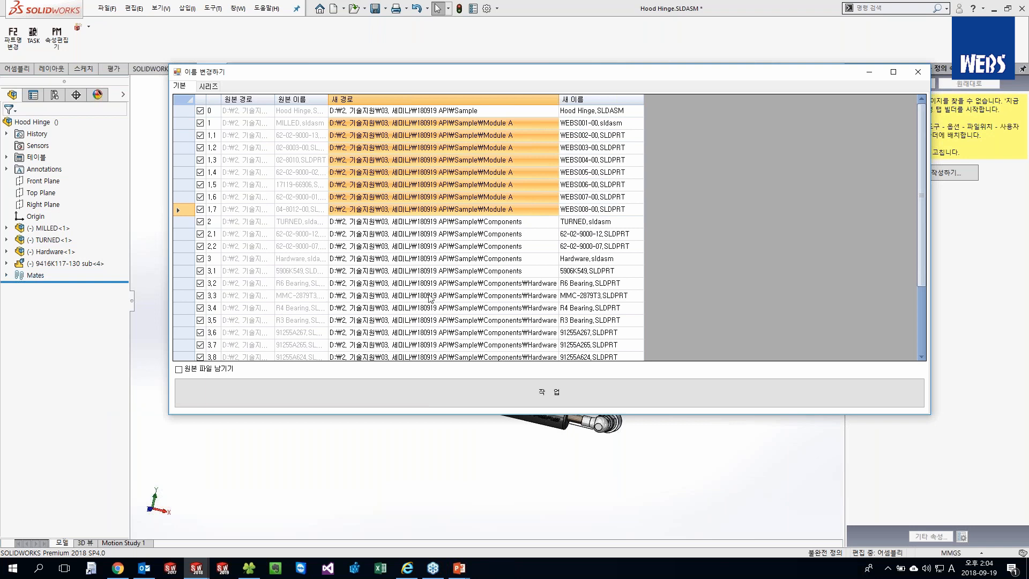
Switch to the file explorer and examine the contents of the Module A and Components folders inside Sample.
click(255, 573)
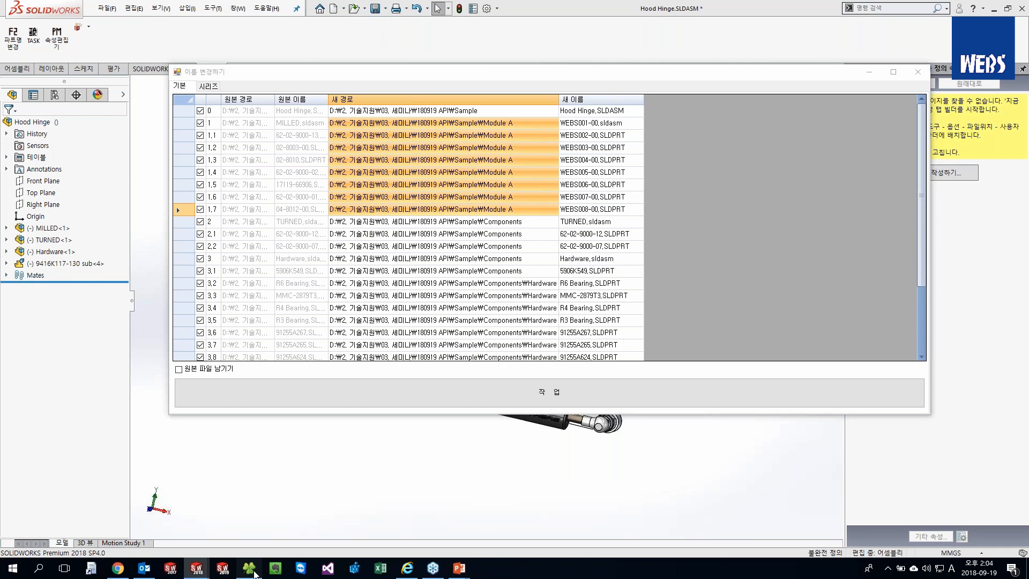
click(255, 573)
click(255, 573)
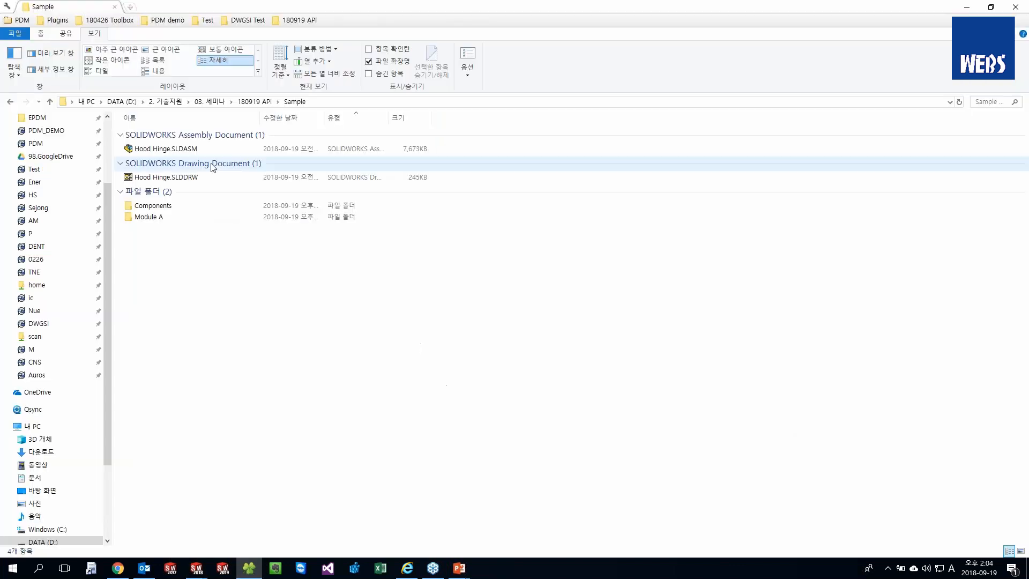
click(168, 220)
double_click(166, 220)
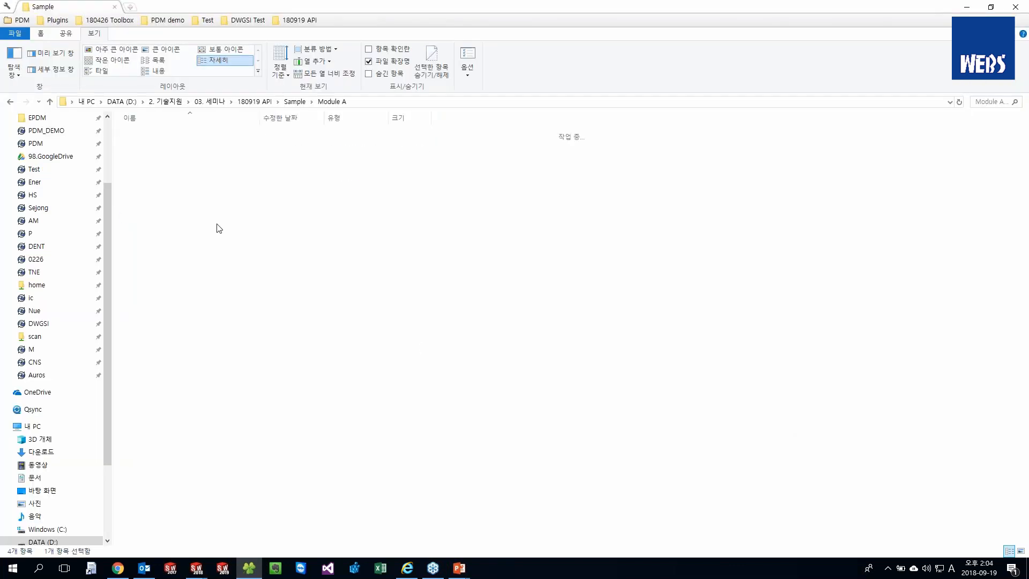
key(alt+Left)
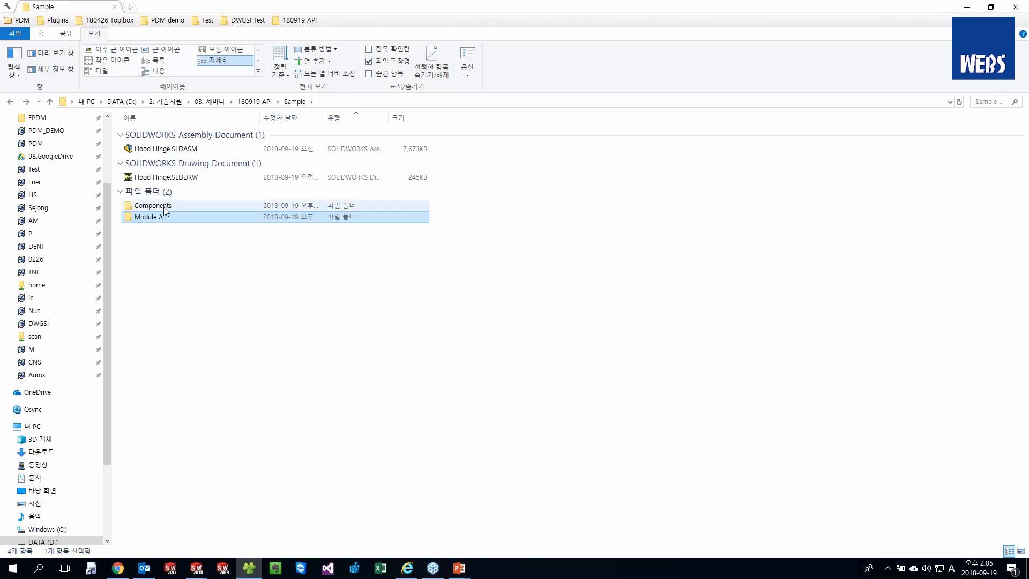
double_click(163, 207)
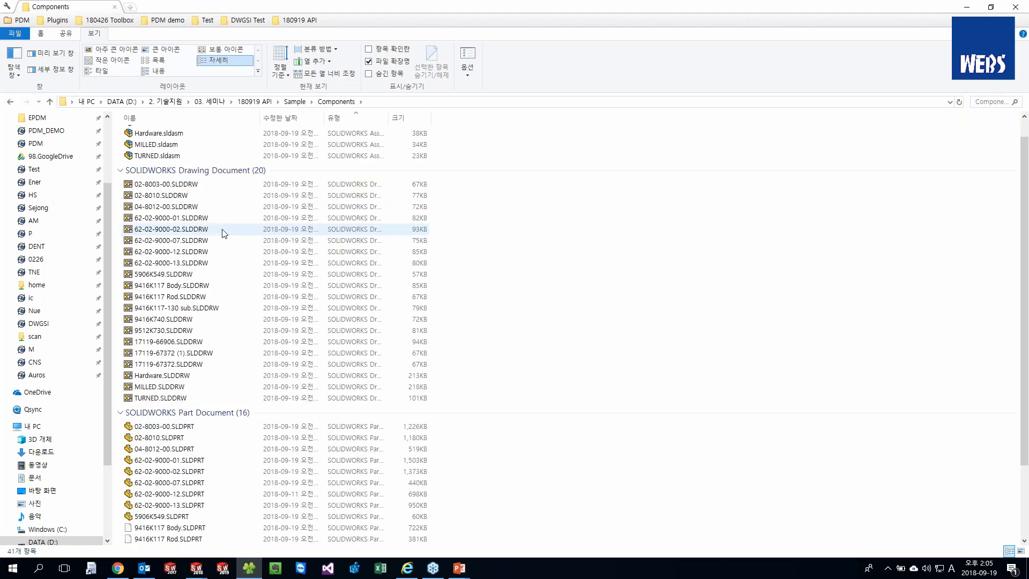
key(alt+Left)
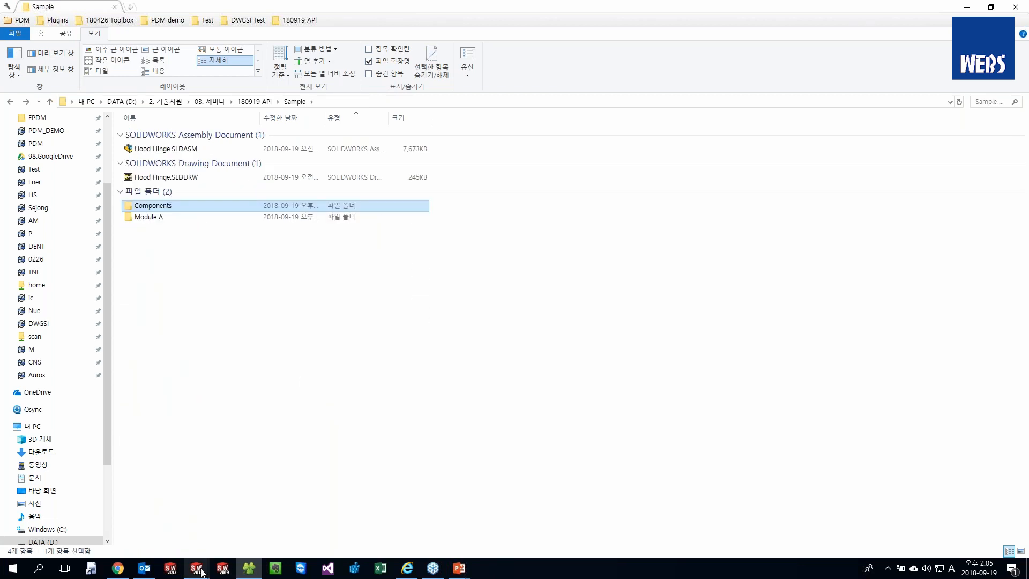
Switch back to the SOLIDWORKS rename window and run the rename job (작업) on the listed files.
click(202, 572)
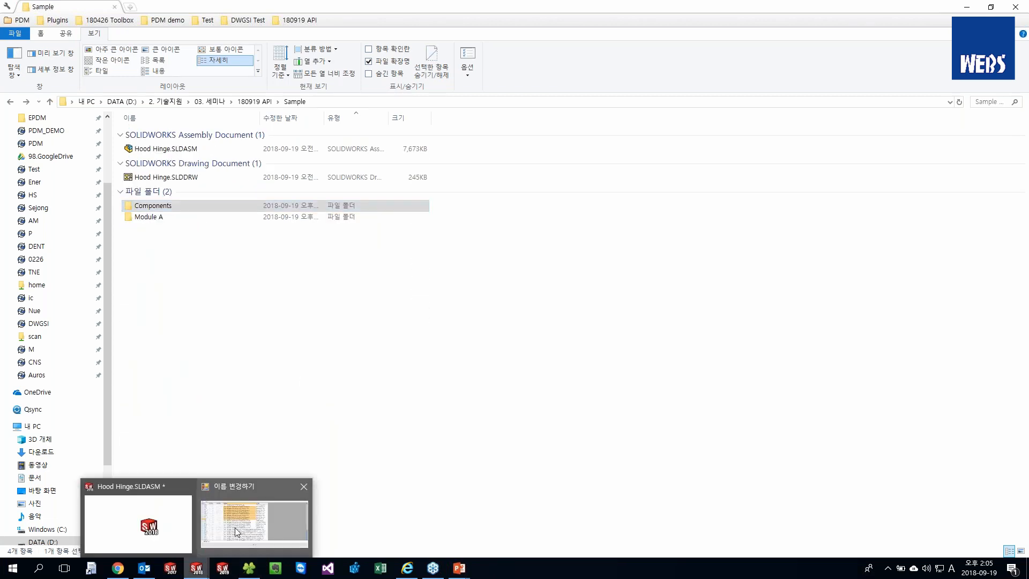
click(235, 532)
click(198, 575)
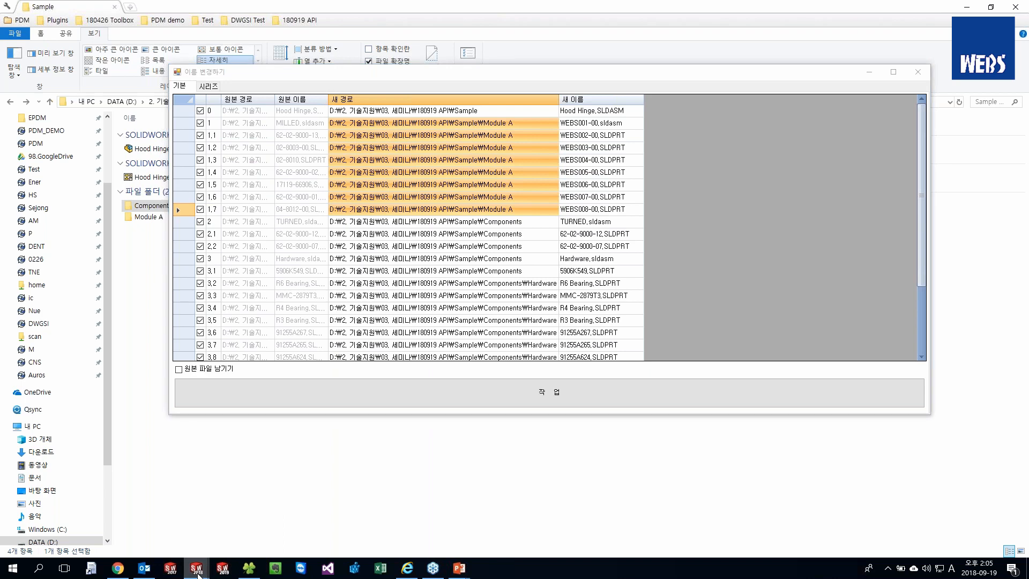
click(225, 499)
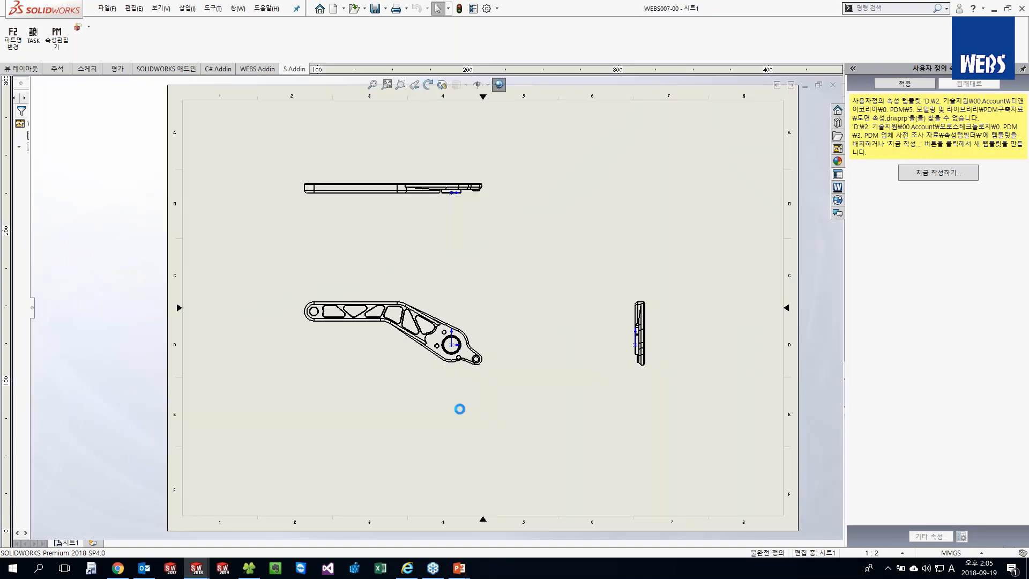
Switch to the file explorer and check the Module A and Components folders for the moved and renamed files.
click(250, 568)
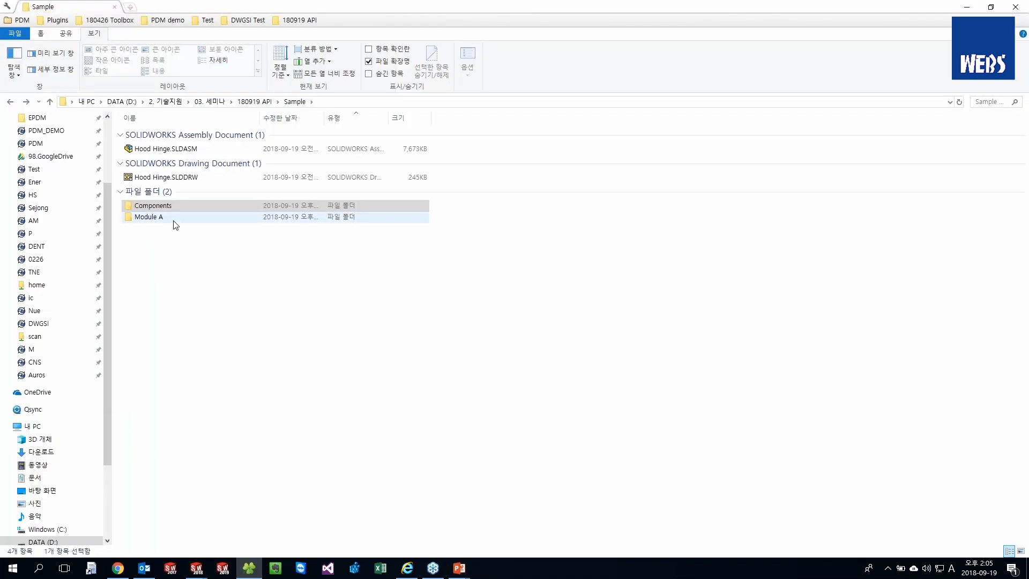
double_click(173, 220)
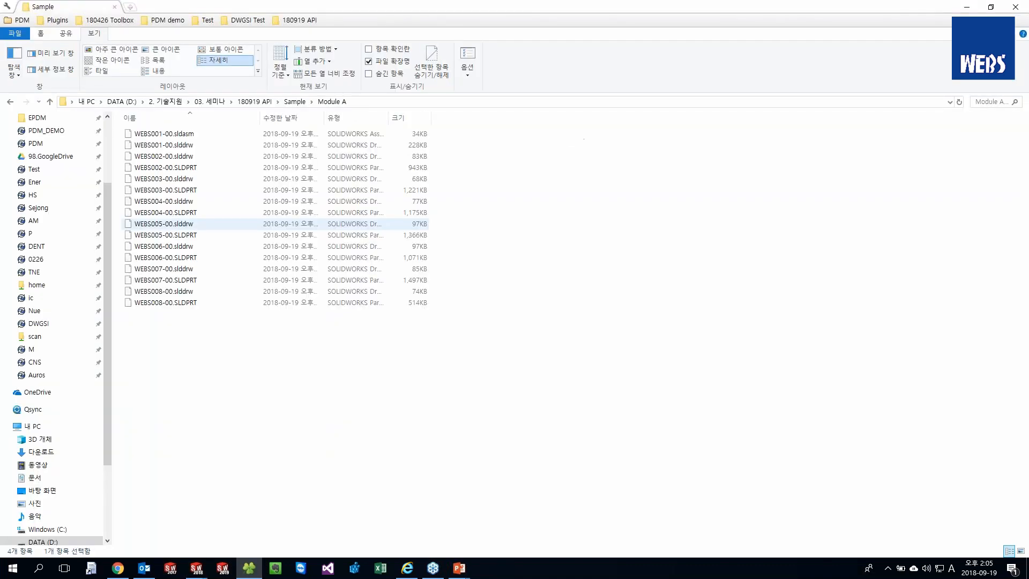
drag(266, 360, 260, 384)
key(alt+Left)
click(170, 206)
double_click(171, 206)
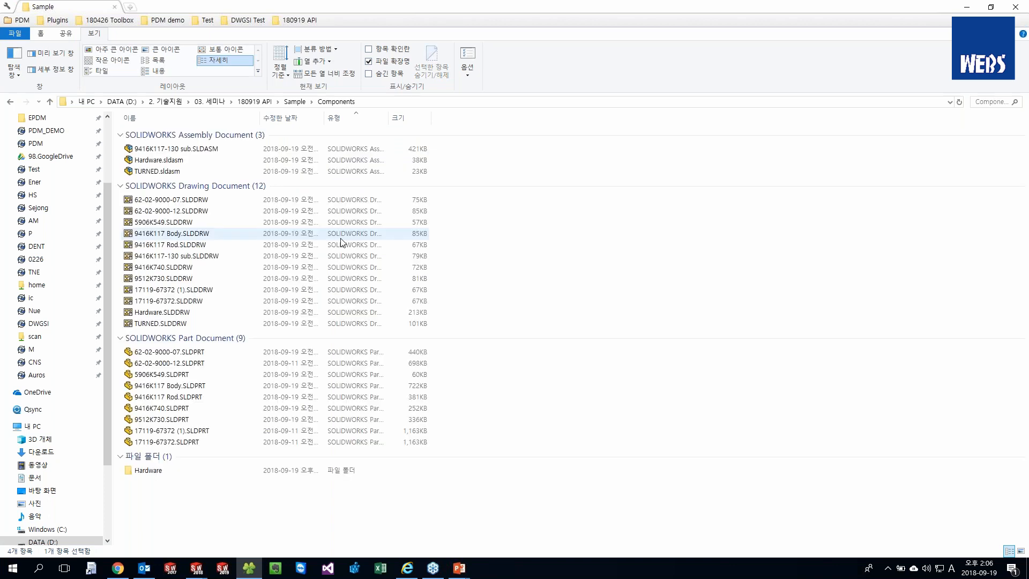
key(alt+Left)
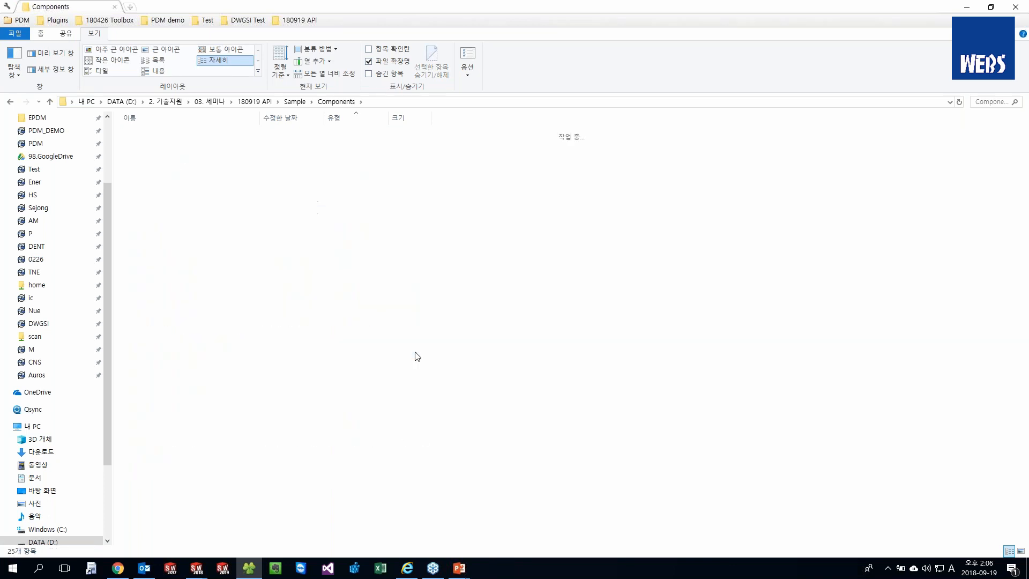
Switch back to SOLIDWORKS with the Hood Hinge assembly and acknowledge the rename tool's closing message.
click(199, 570)
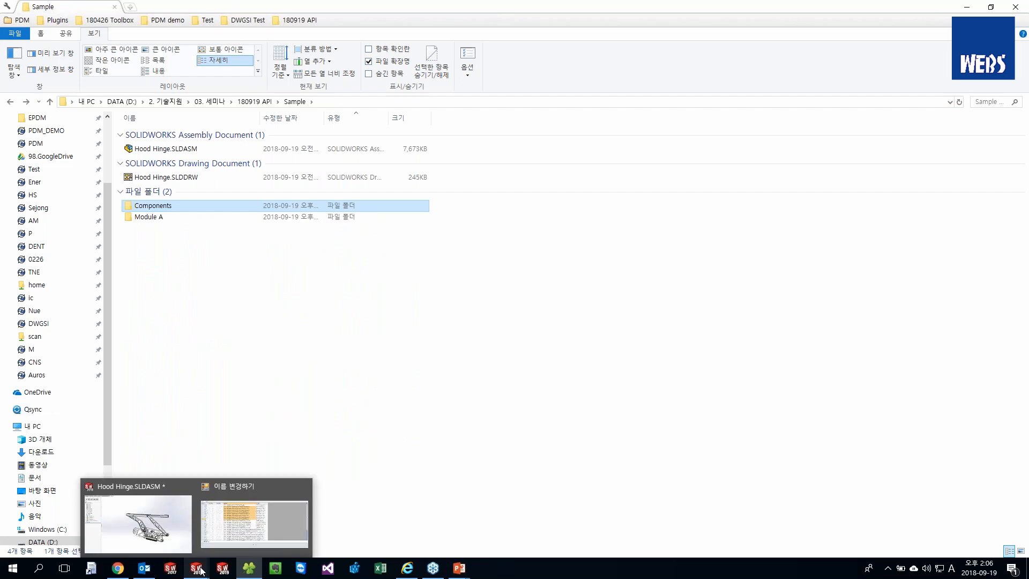
click(240, 512)
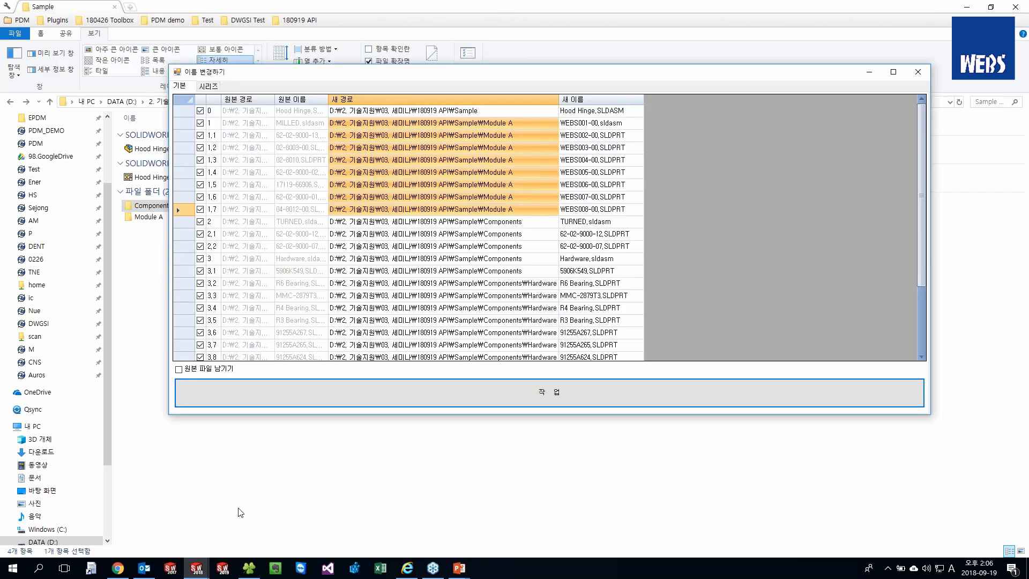
click(189, 559)
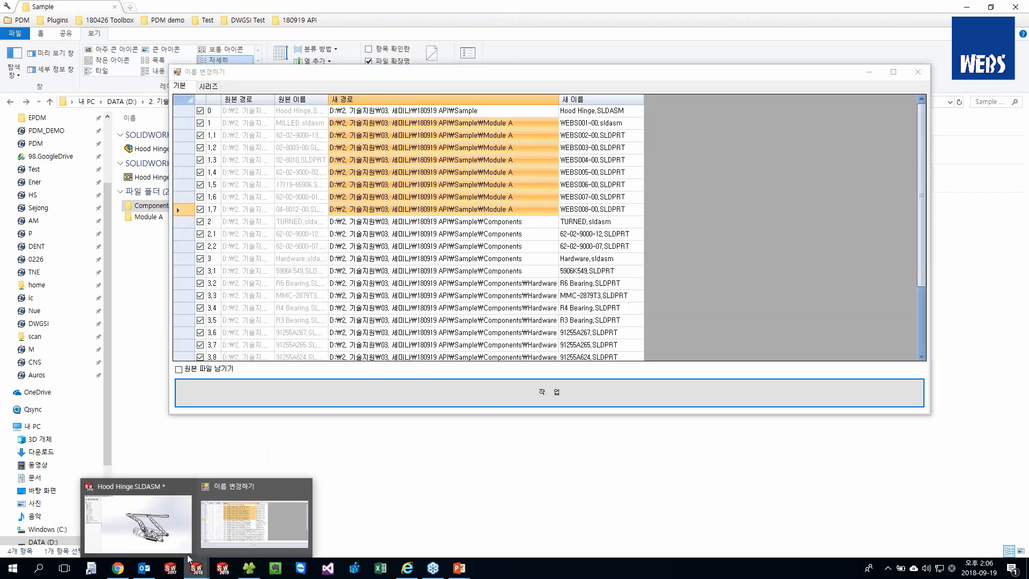
click(172, 531)
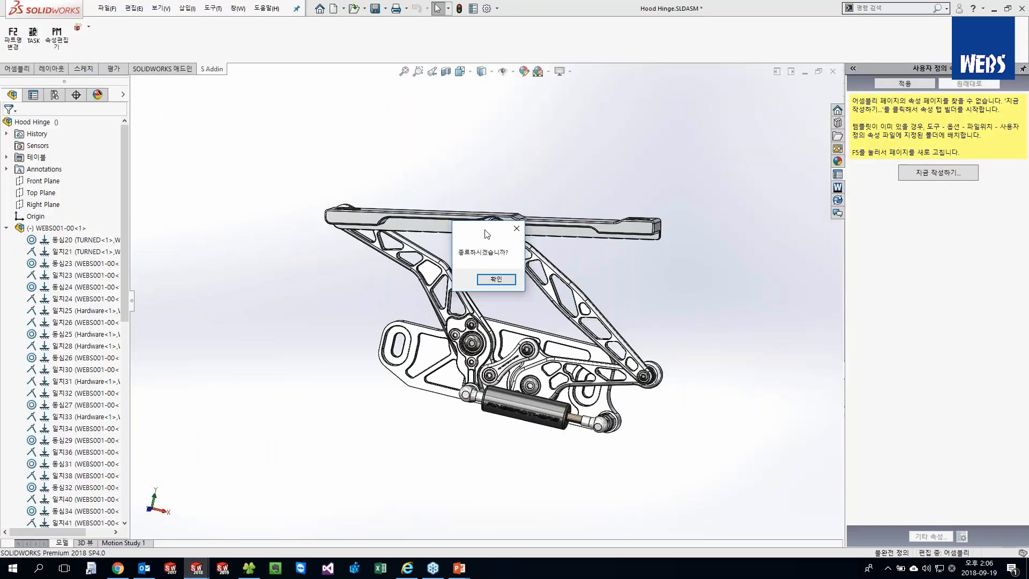
click(497, 285)
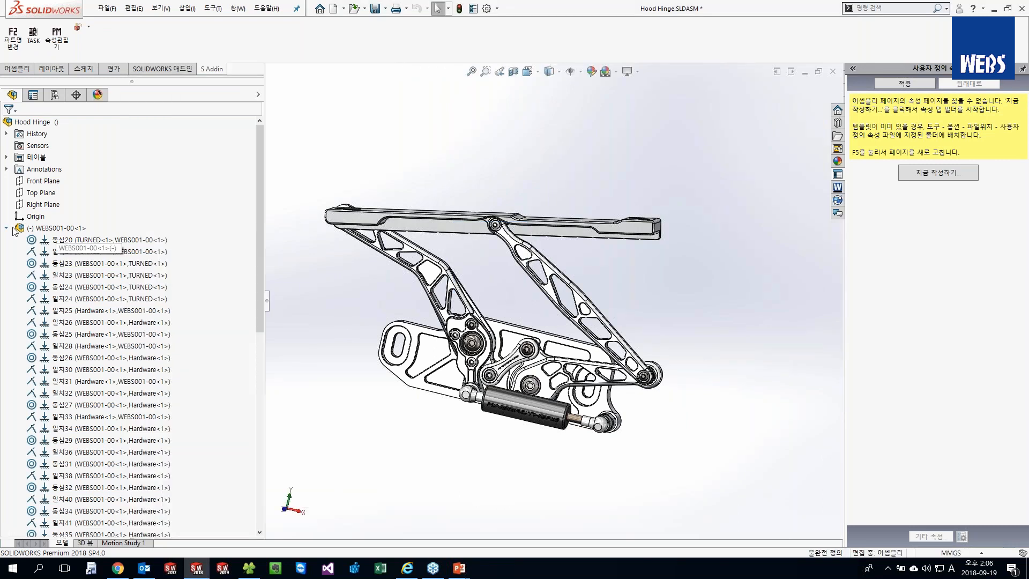
Examine the renamed parts and mates of the WEBS001-00 subassembly in the Hood Hinge feature tree.
click(12, 229)
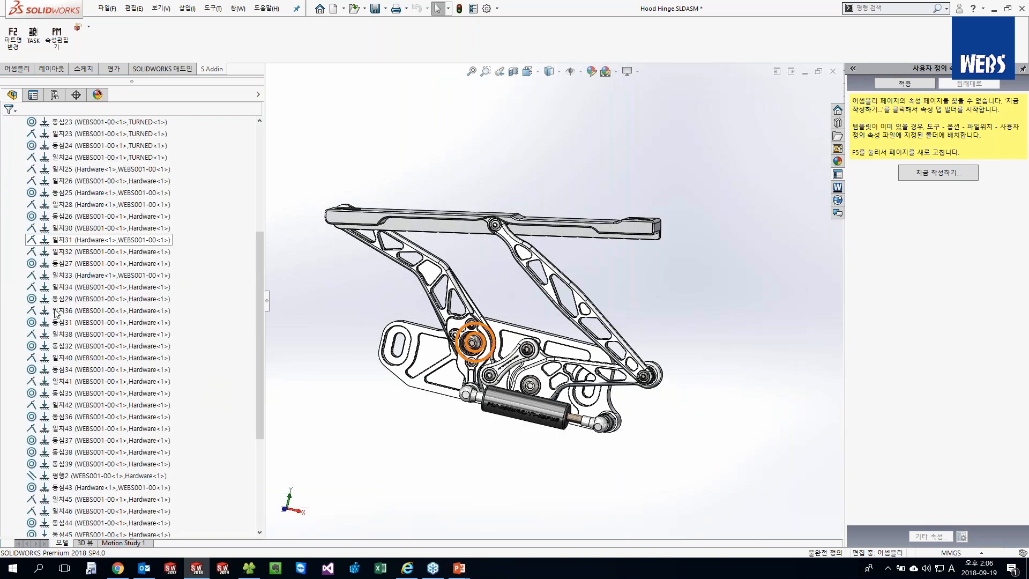
scroll(57, 375, down, 6)
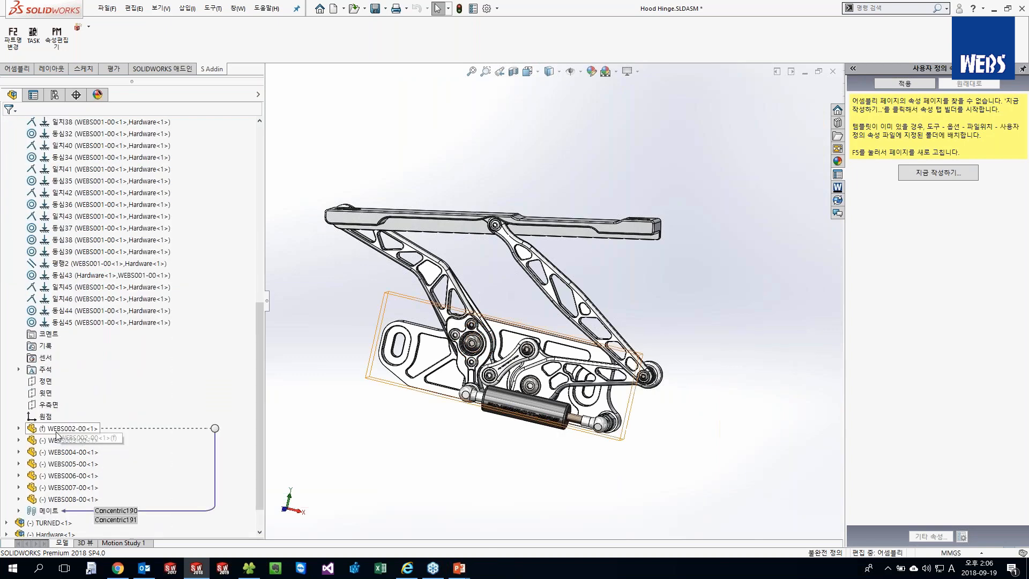
scroll(59, 435, up, 5)
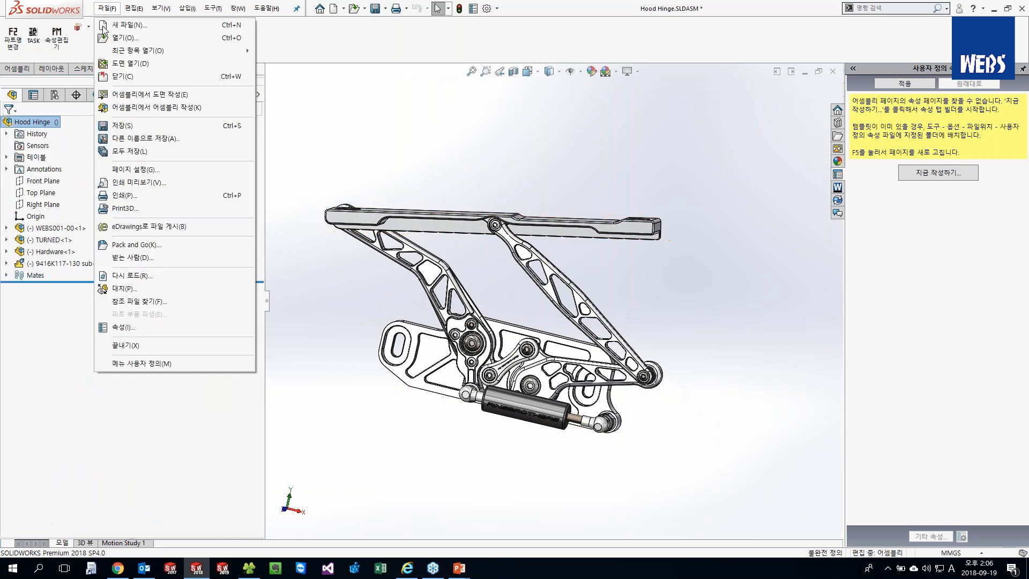
Check the names and folder paths of all files referenced by Hood Hinge using Find References (참조 파일 찾기).
click(161, 302)
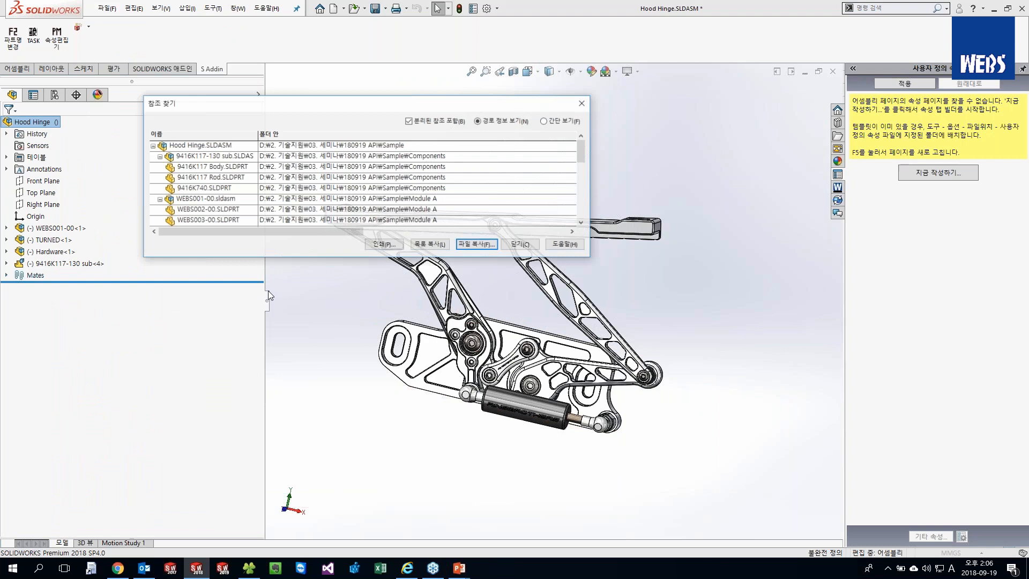
drag(591, 257, 718, 513)
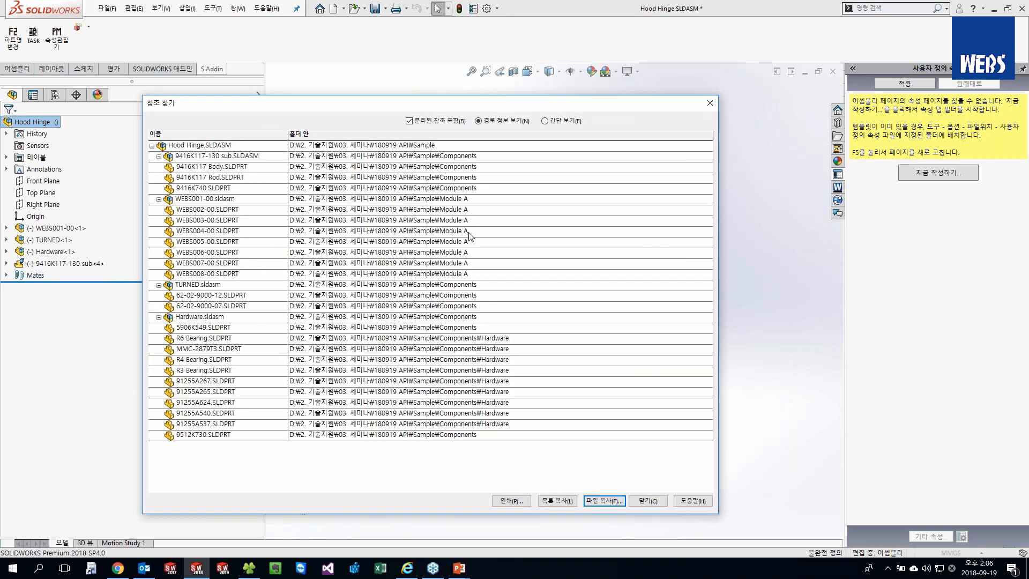
click(642, 501)
click(642, 501)
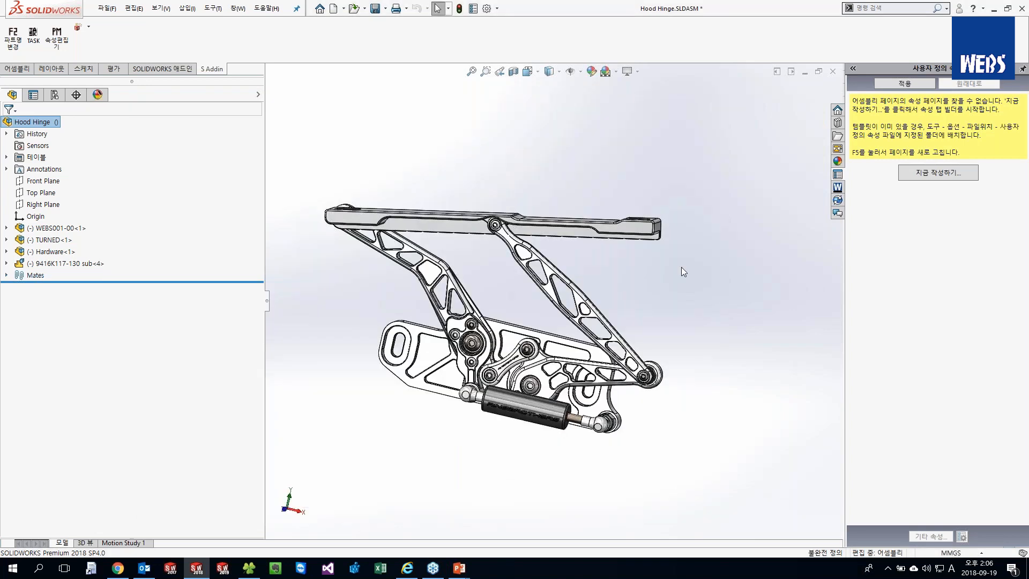
Save the Hood Hinge assembly together with the modified WEBS001-00 subassembly, rebuilding the document before saving.
key(ctrl+s)
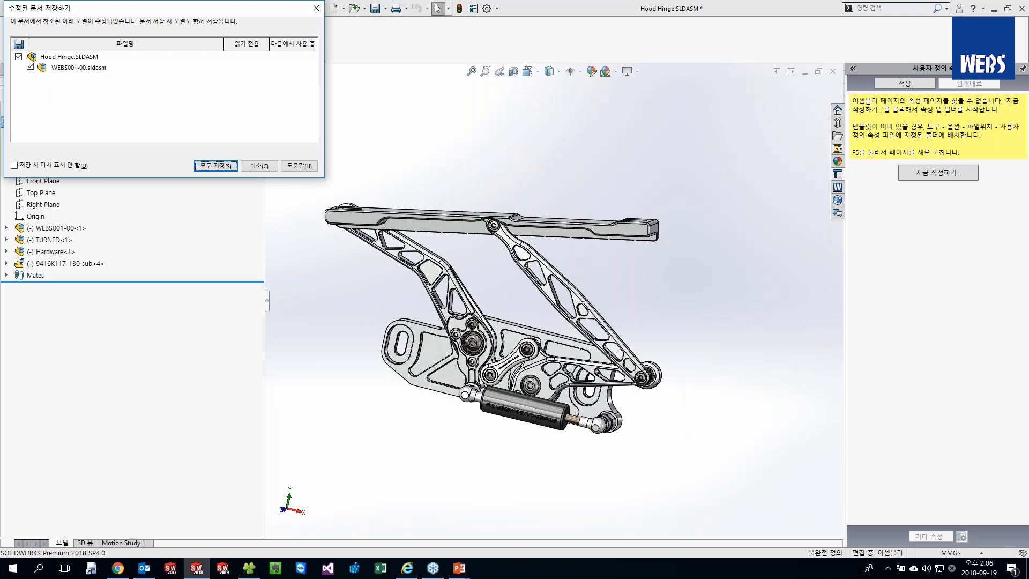
key(Return)
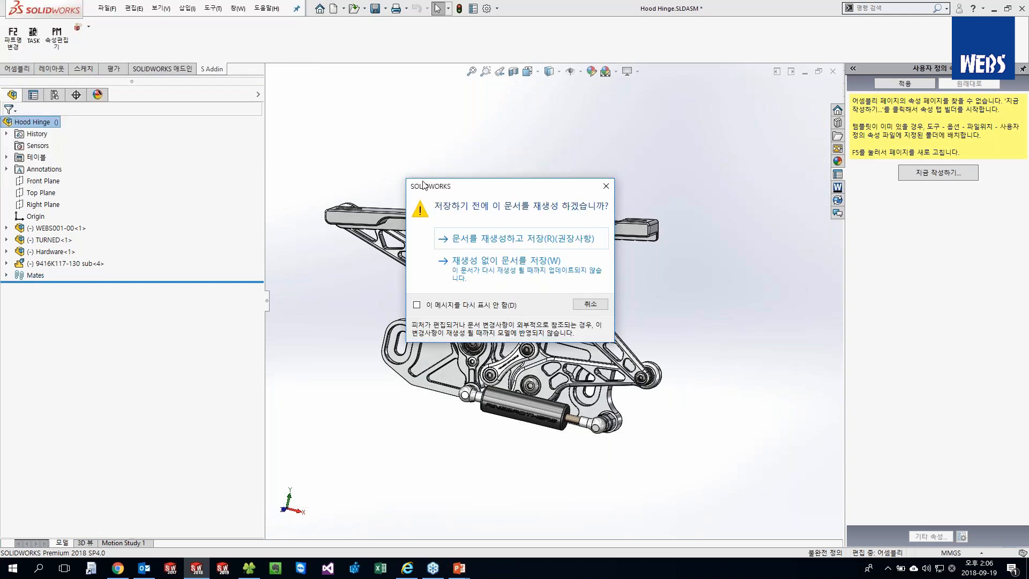
key(Return)
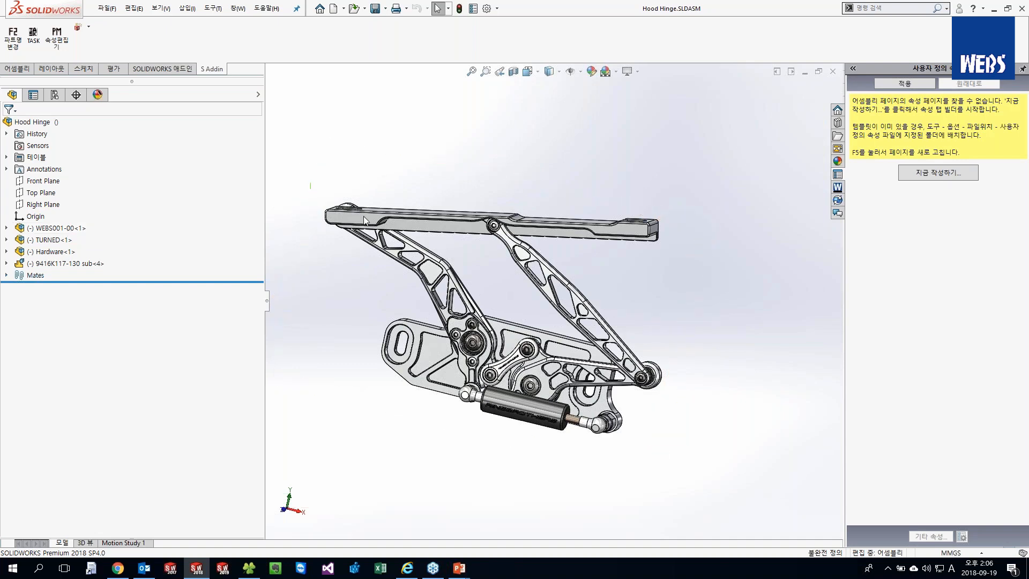
key(ctrl+a)
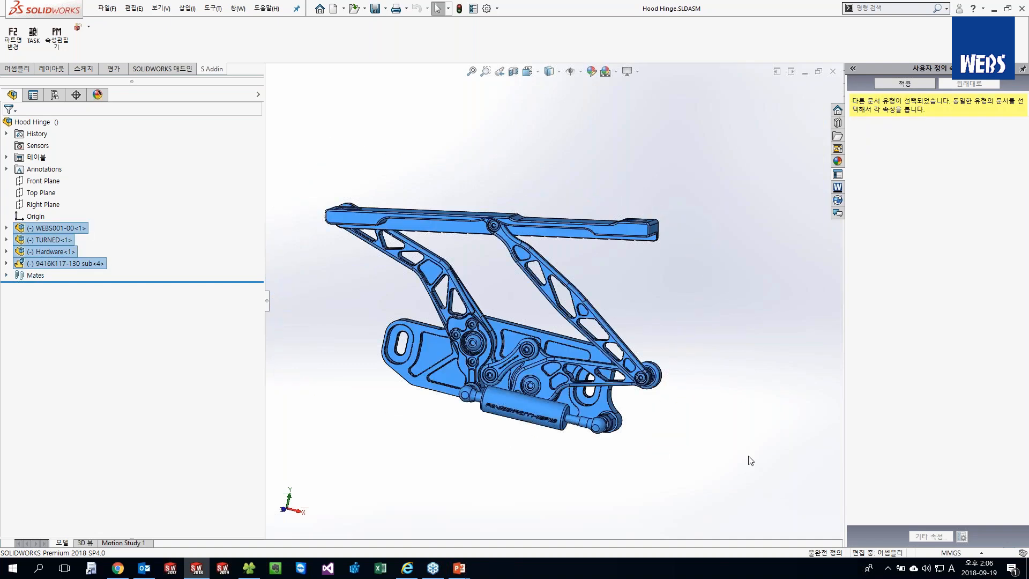
click(750, 461)
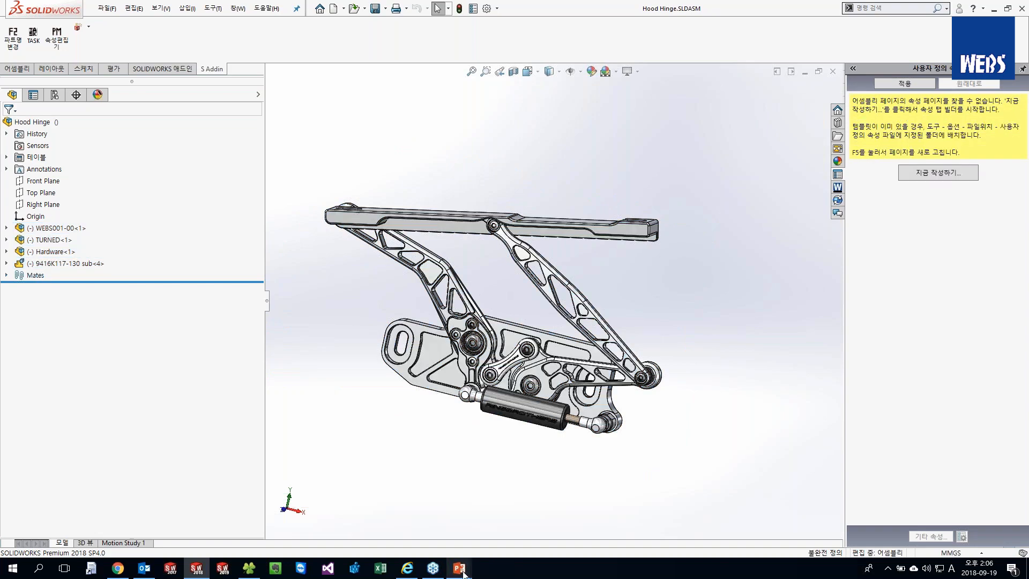
Switch to the PowerPoint slide show and go through the file rename slides up to the SOLIDWORKS task scheduler slide.
click(460, 569)
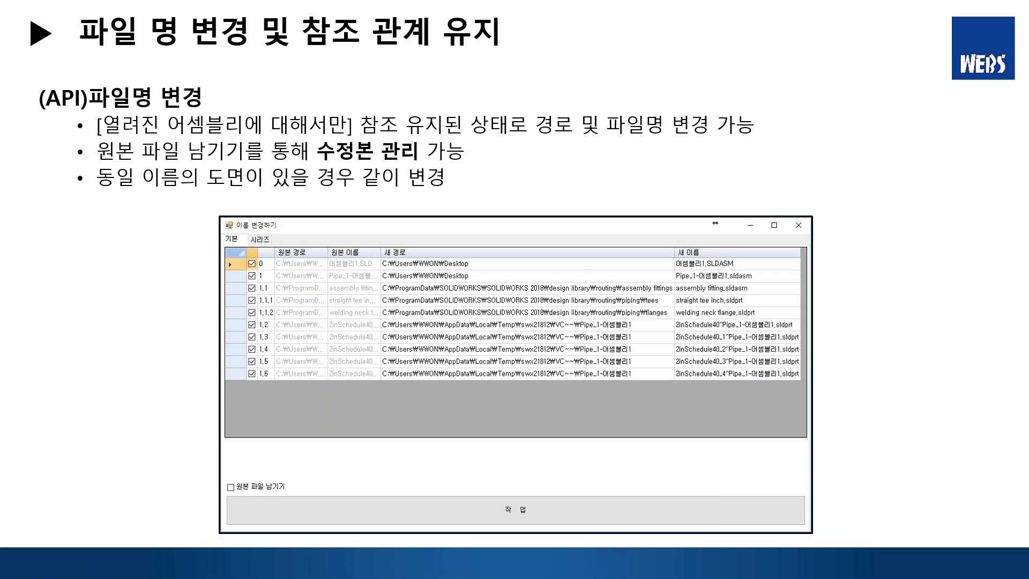
click(534, 394)
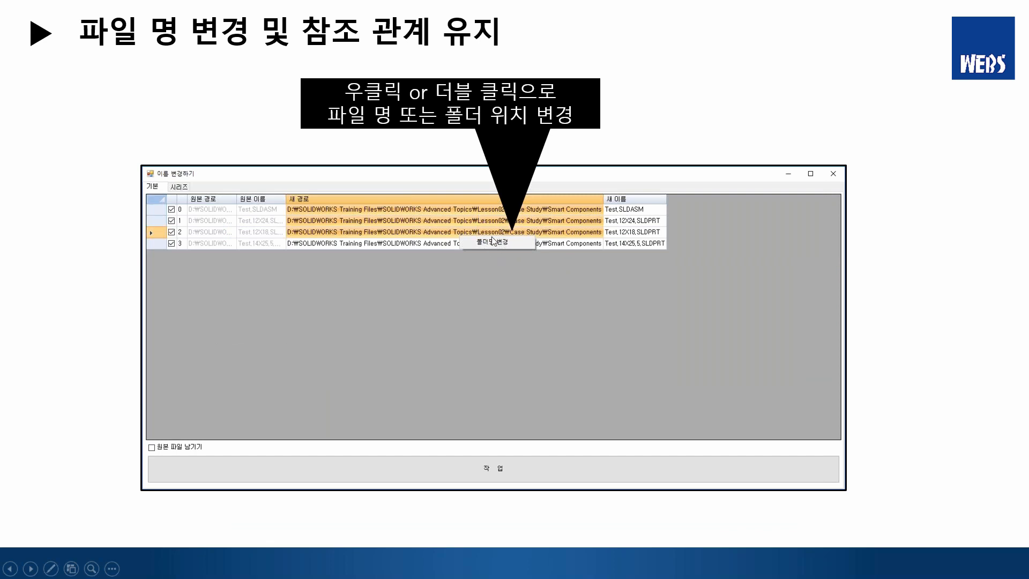
click(512, 265)
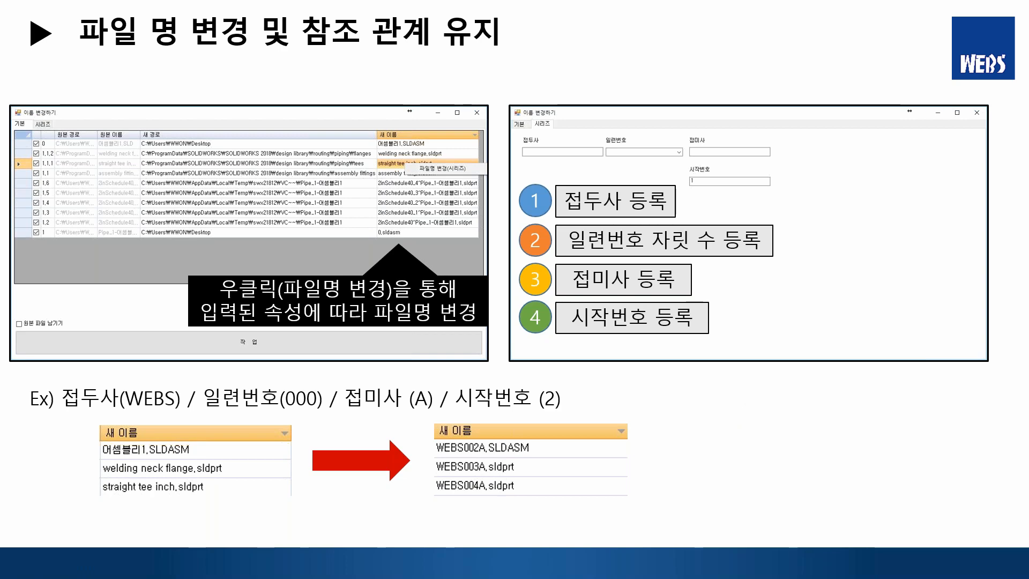
key(Right)
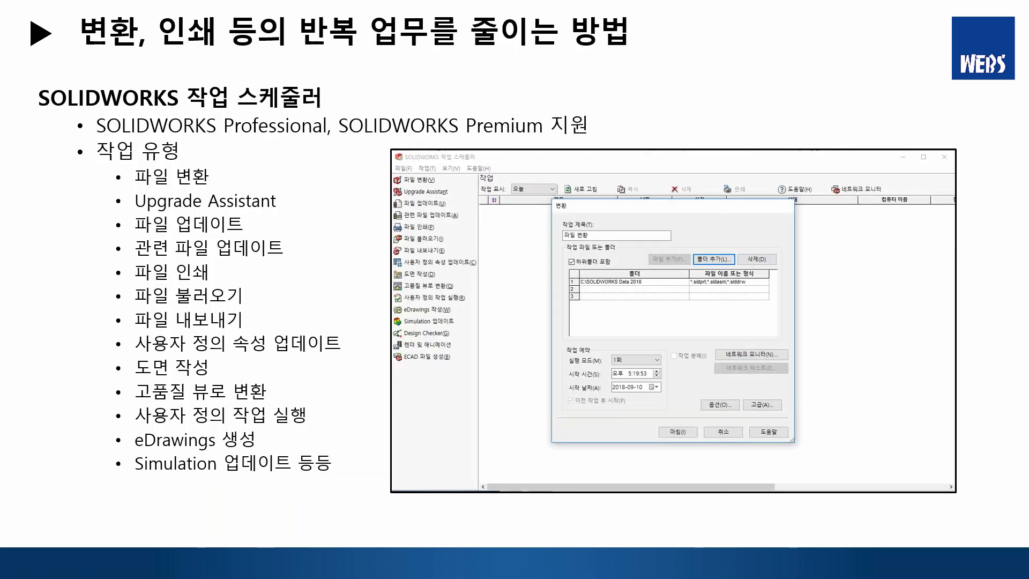
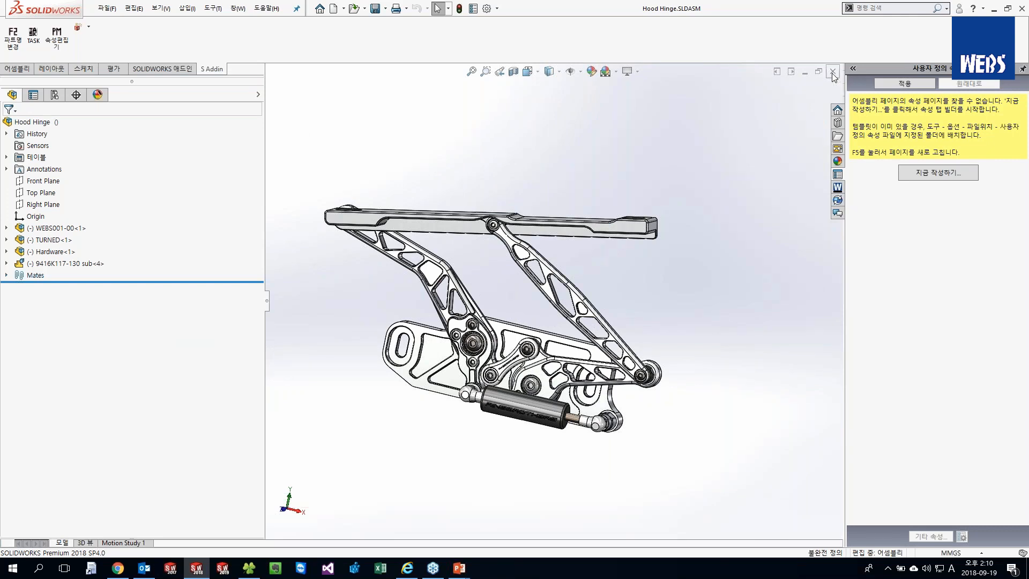
Close the Hood Hinge assembly in SOLIDWORKS and open the S Addin TASK tool.
click(832, 71)
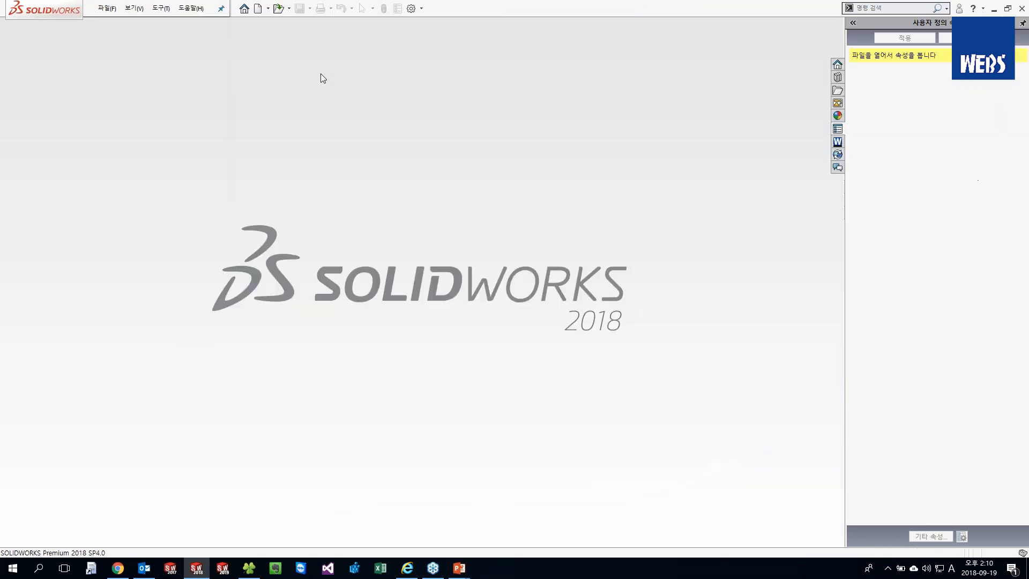
click(159, 10)
mouse_move(184, 66)
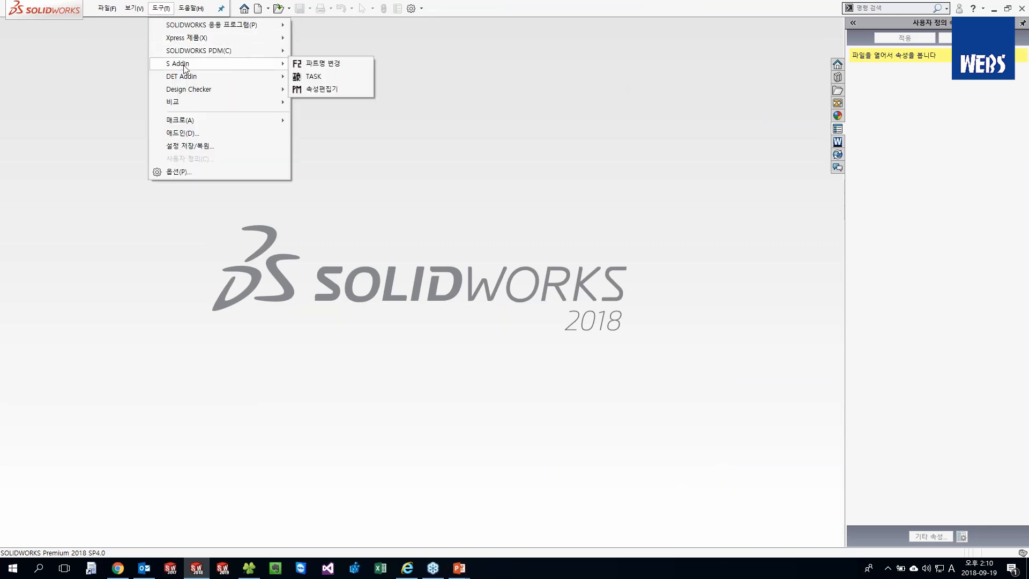
click(313, 76)
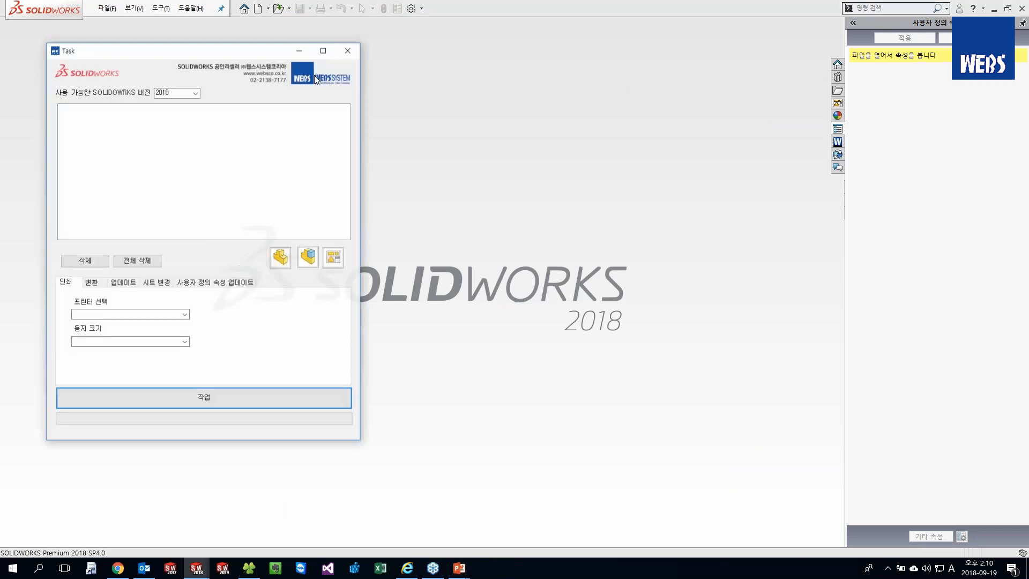
drag(449, 67, 251, 74)
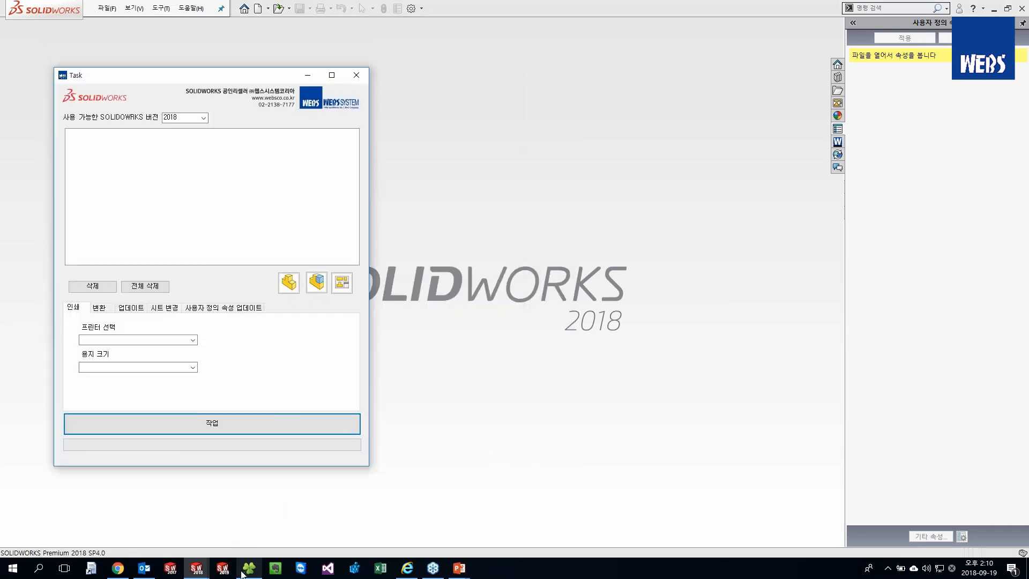
Add the Module A folder from the file explorer to the Task file list and filter out parts and assemblies, keeping only drawings.
click(242, 574)
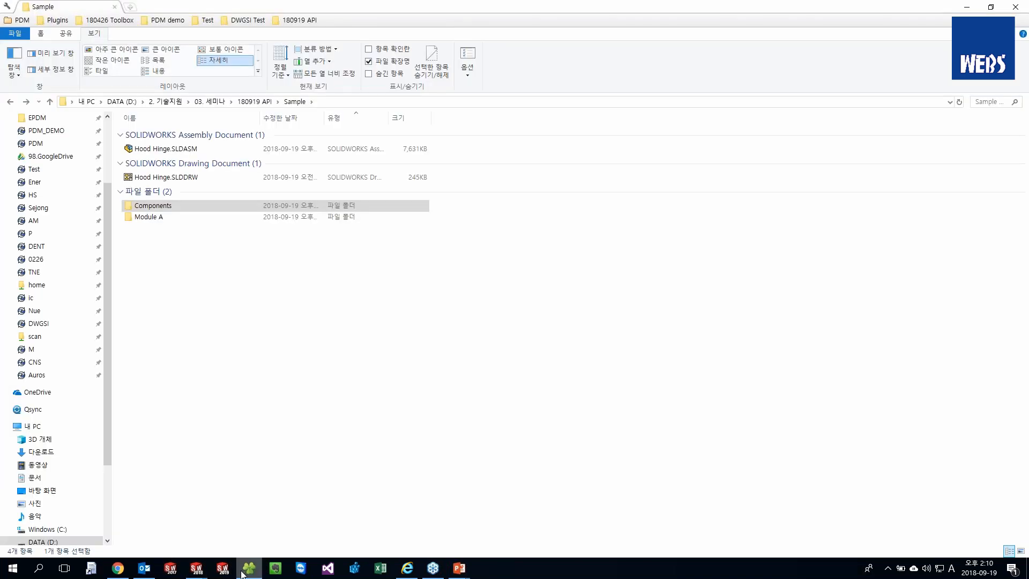
key(super+Down)
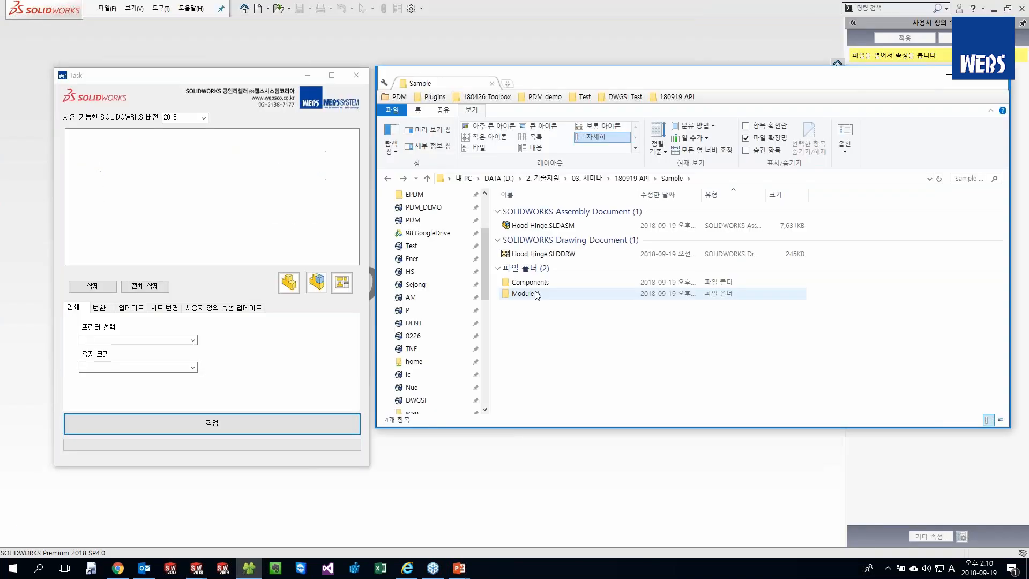
drag(536, 294, 284, 214)
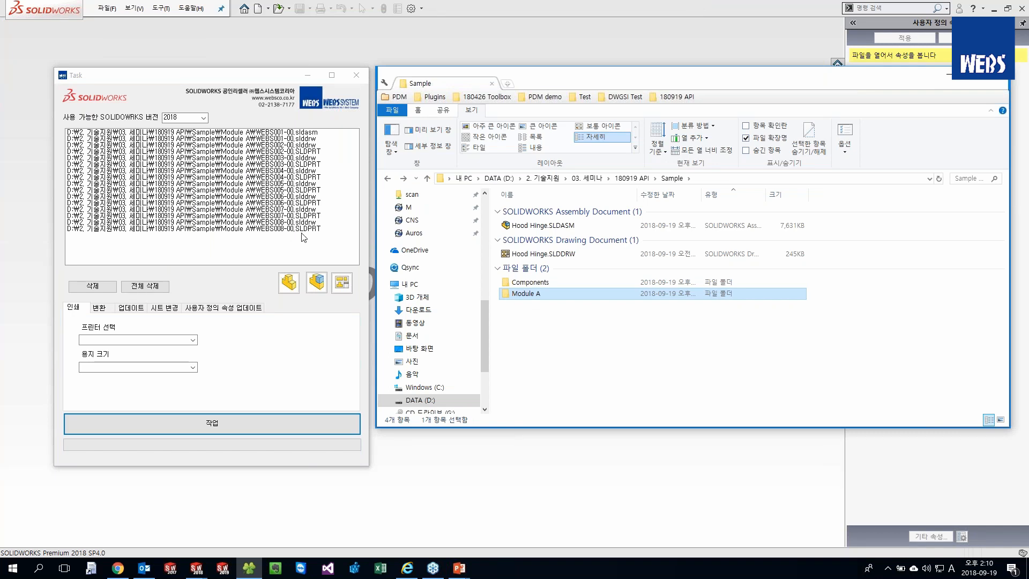
click(256, 248)
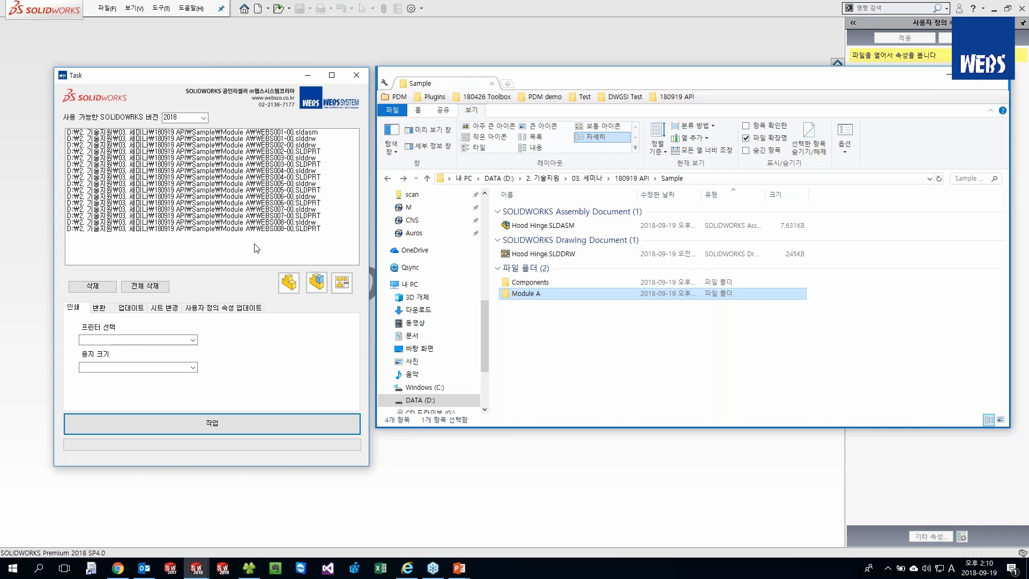
click(289, 282)
click(317, 282)
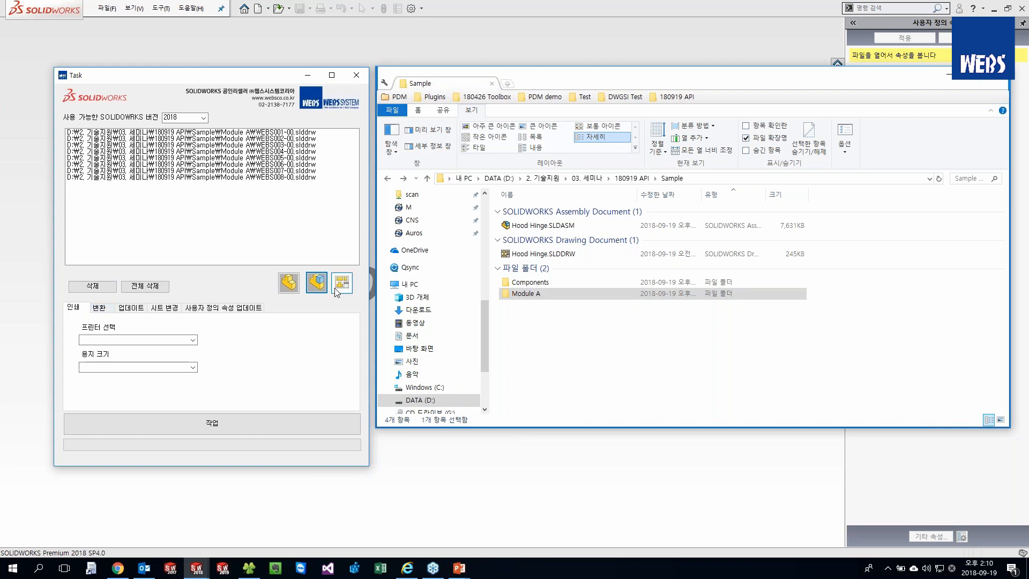
Choose Snagit 12 as the print task's printer and view the available paper sizes.
click(193, 340)
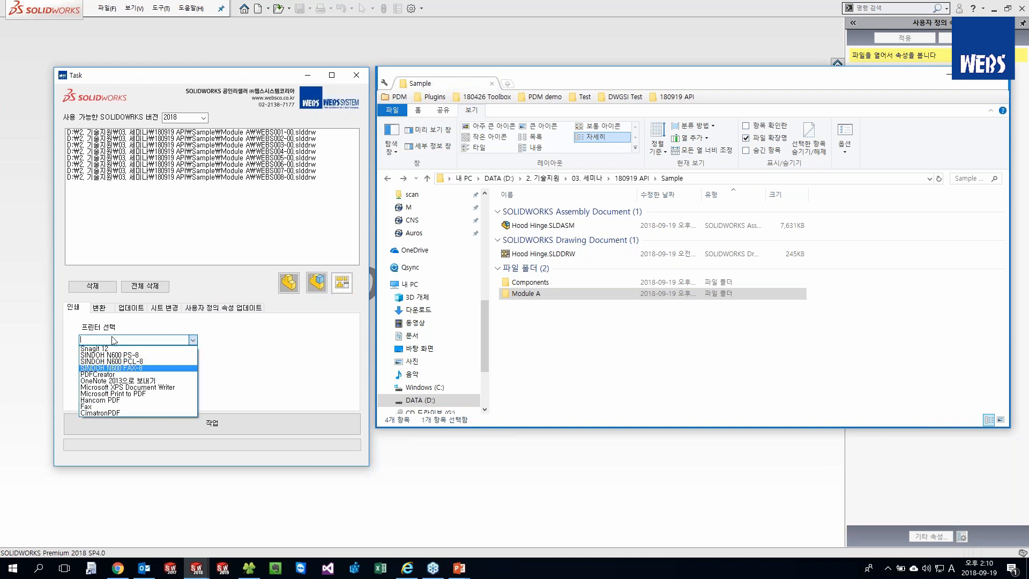
click(122, 349)
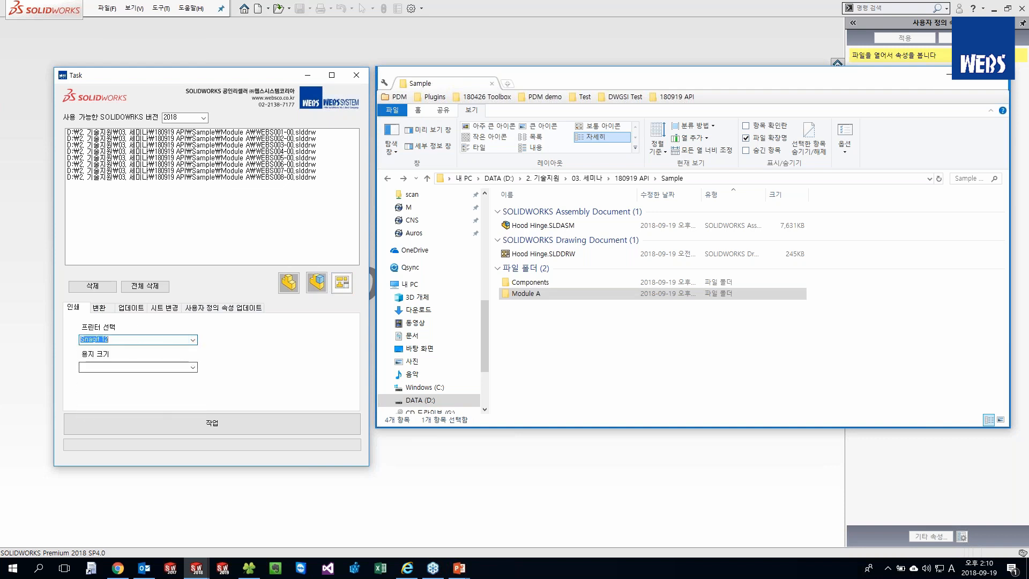
click(193, 368)
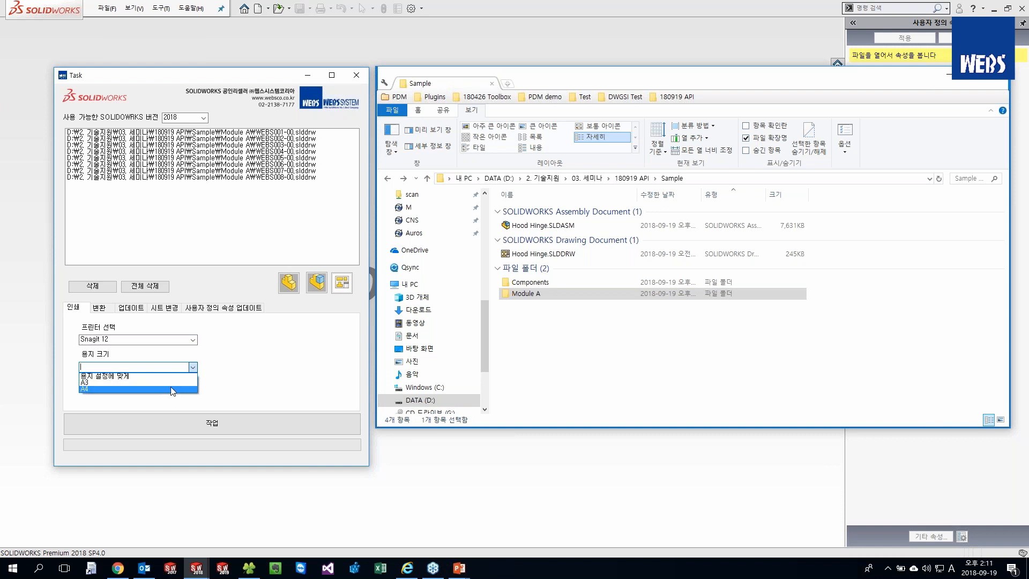
click(226, 367)
Set the conversion save location to a new folder named 20180919 in Documents and the conversion format to PDF.
click(100, 307)
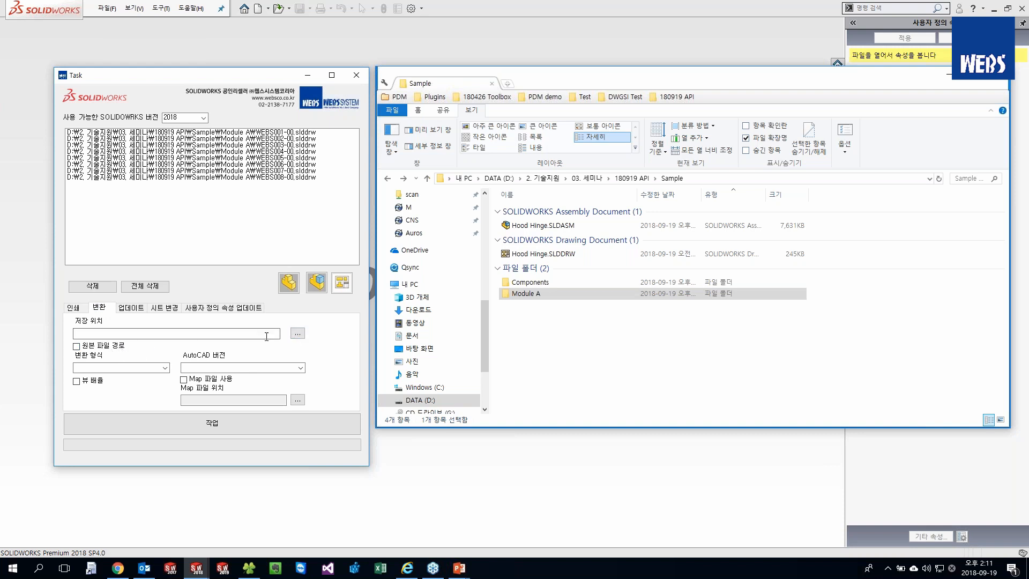
click(298, 333)
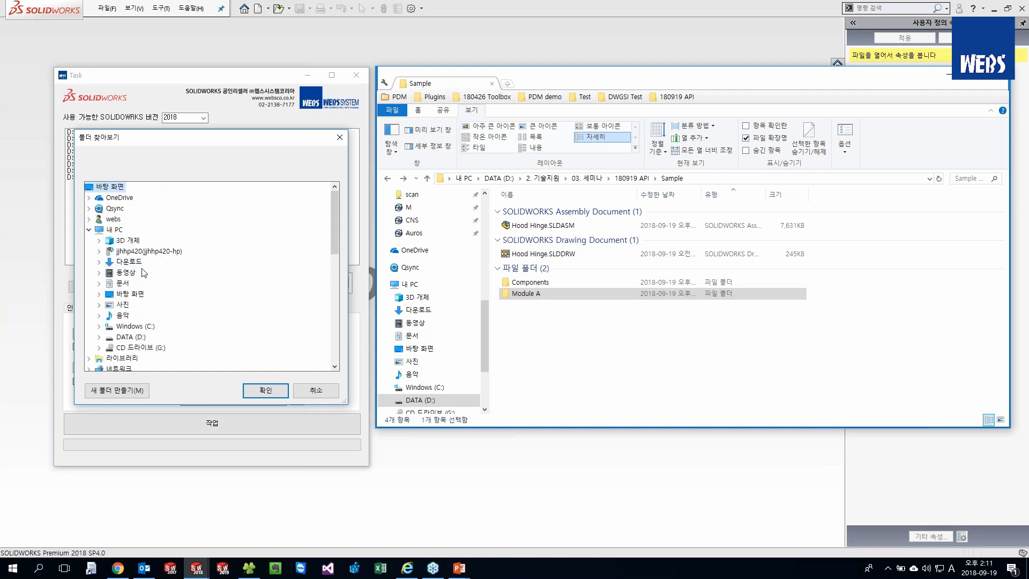
scroll(144, 273, down, 1)
click(122, 251)
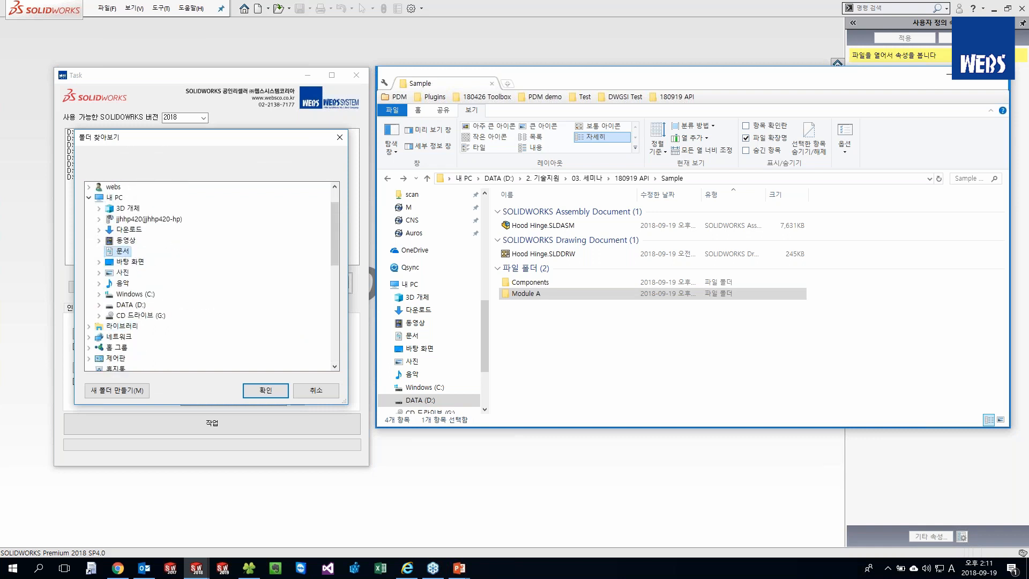
click(126, 394)
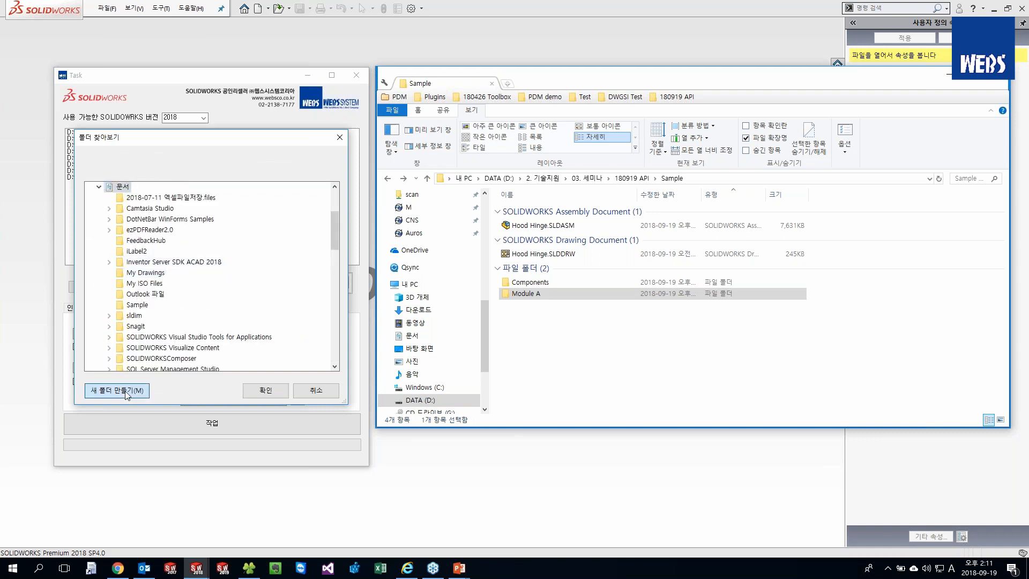
text(2)
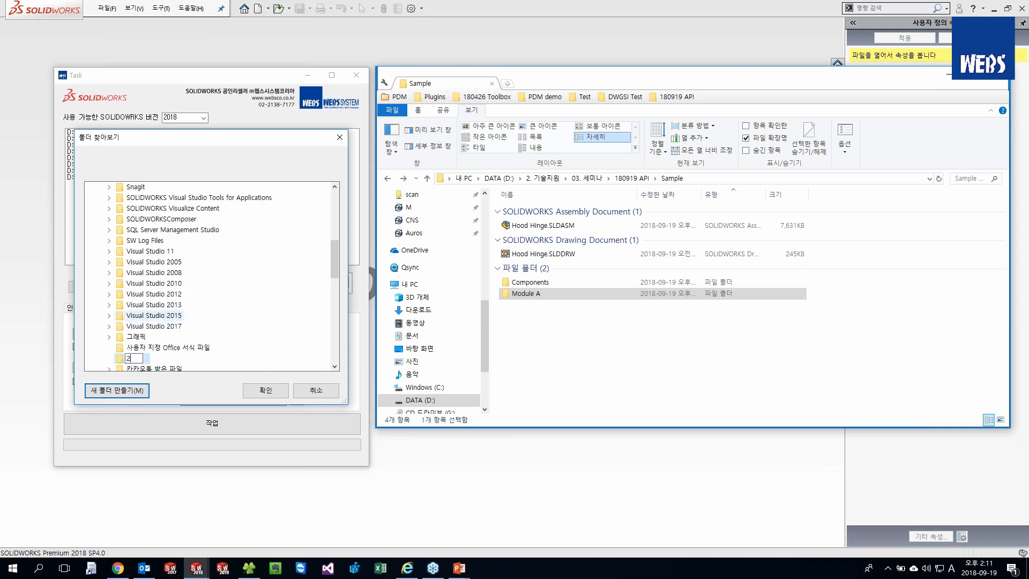
text(0180)
key(Escape)
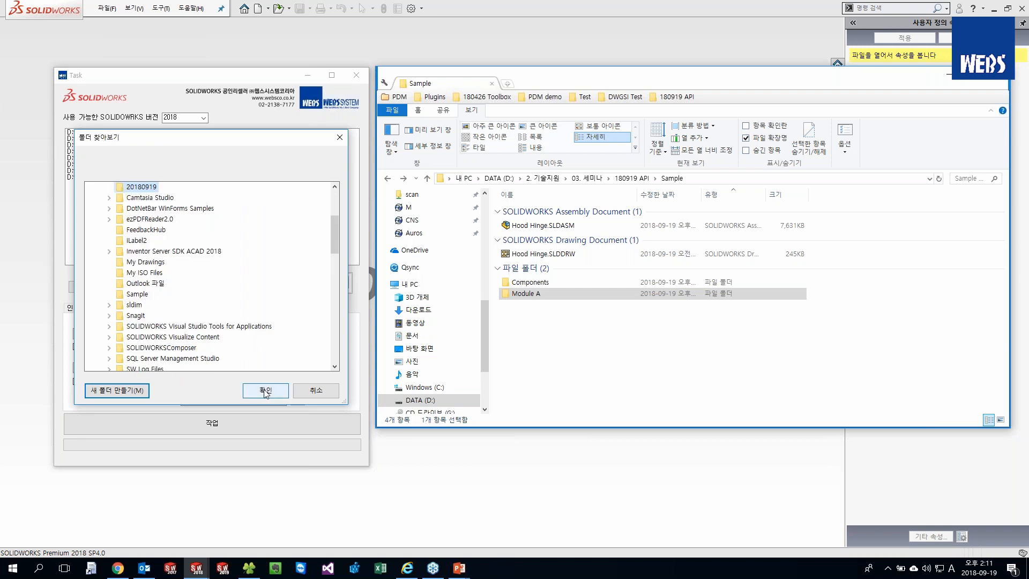
click(265, 390)
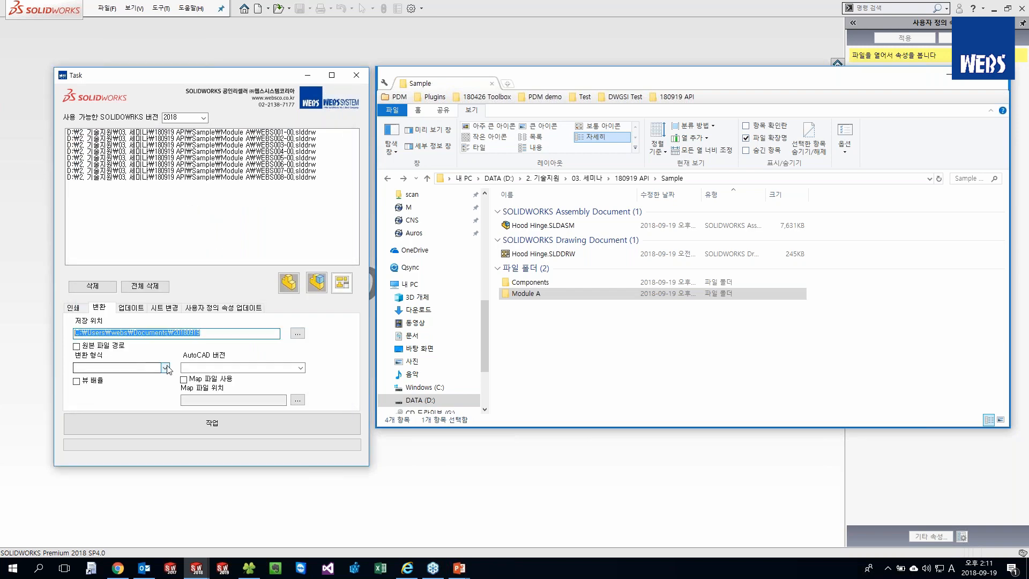
click(165, 367)
click(149, 383)
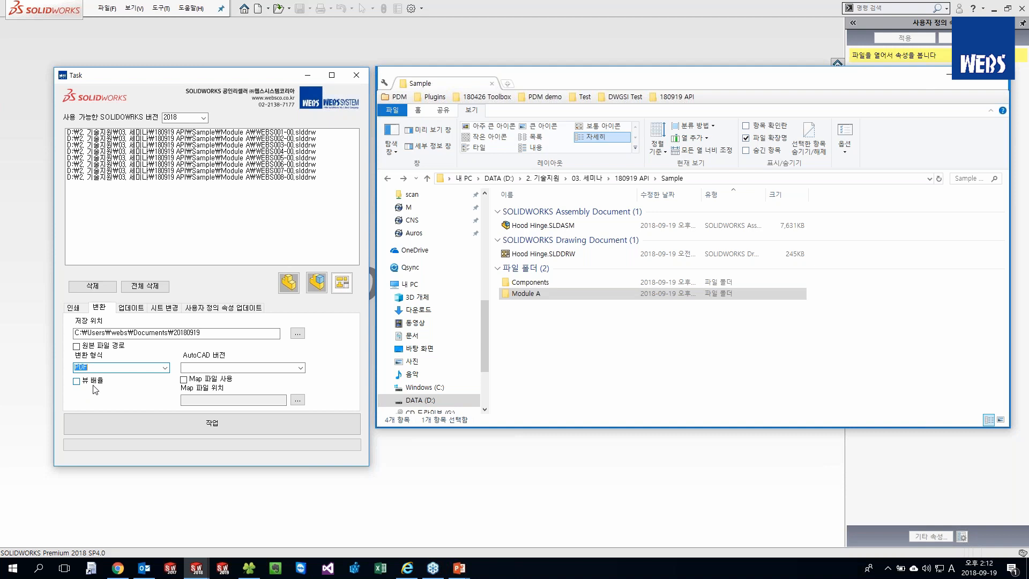
Look through the Task tool's options for file update, sheet change and custom property update.
click(138, 309)
click(163, 307)
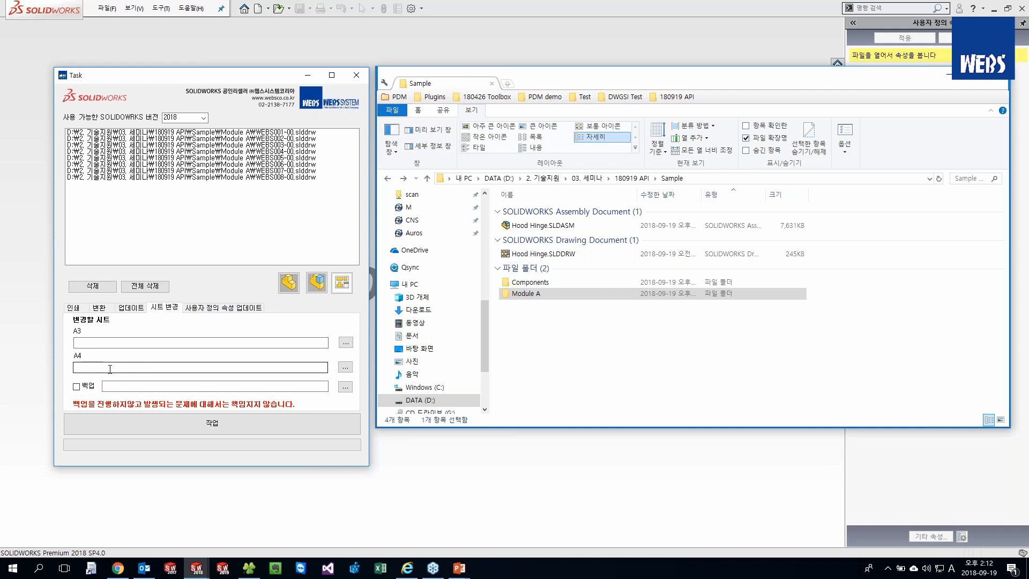
click(157, 368)
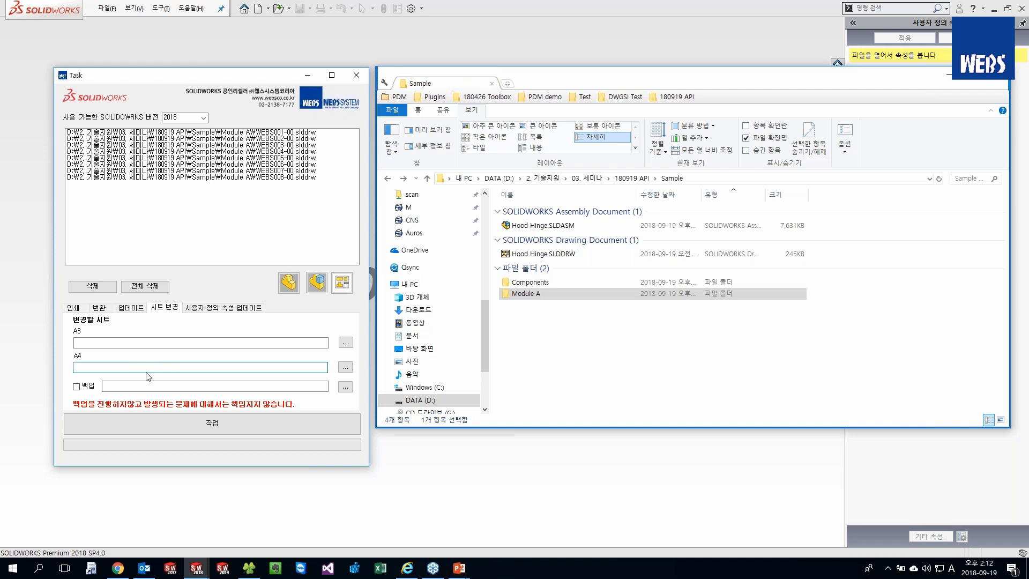
click(217, 308)
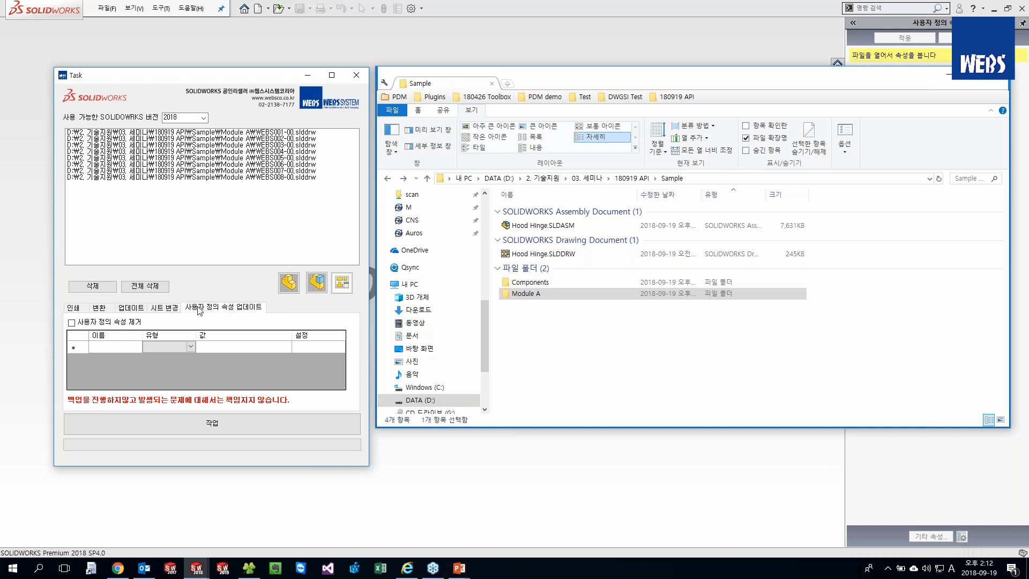
click(102, 324)
click(109, 322)
Return to the conversion settings and run the PDF conversion on the listed drawings.
click(109, 309)
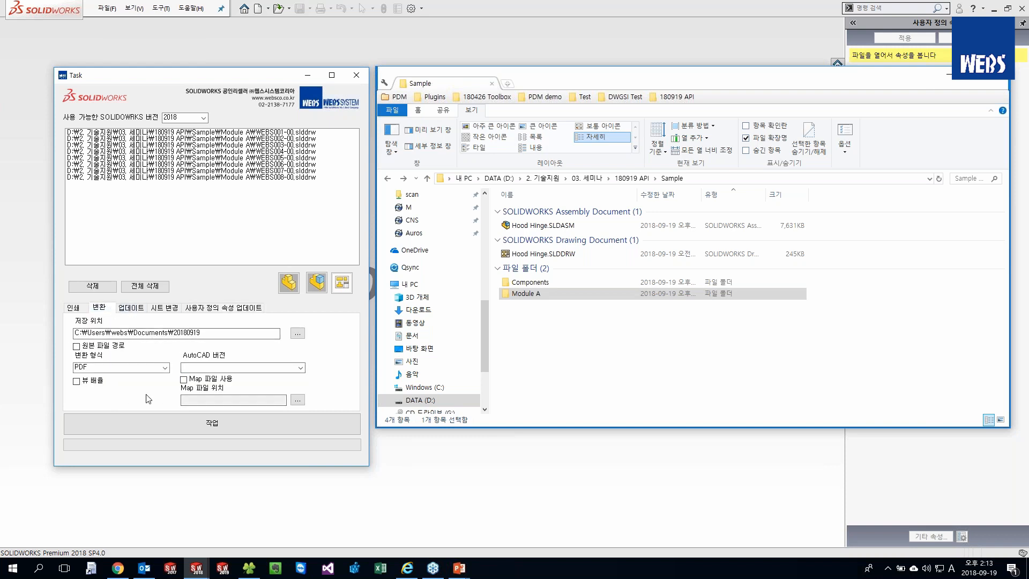
click(180, 429)
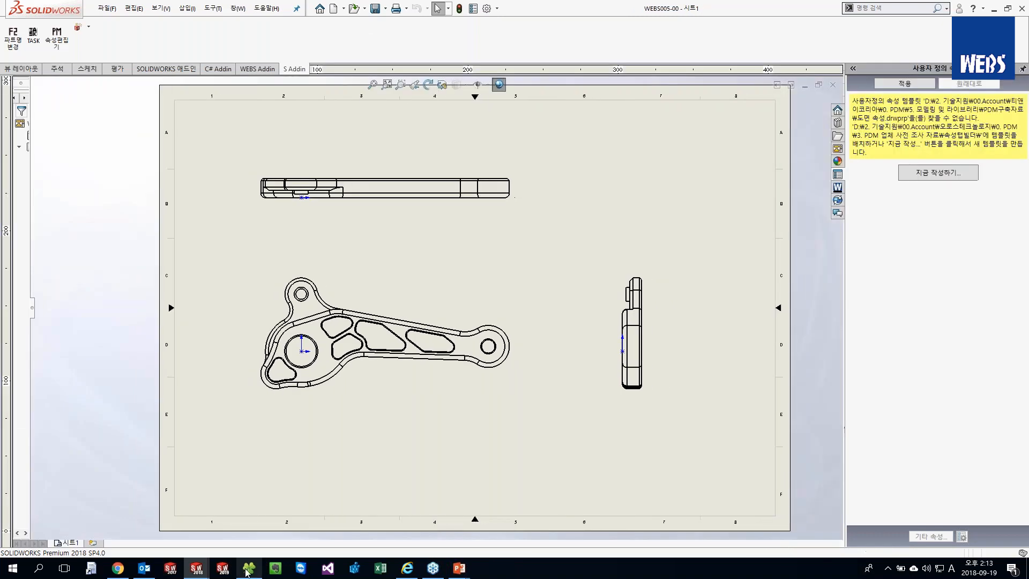
Export the finished PDF conversion's results to a text log and check the status listed for each Module A drawing.
mouse_move(250, 572)
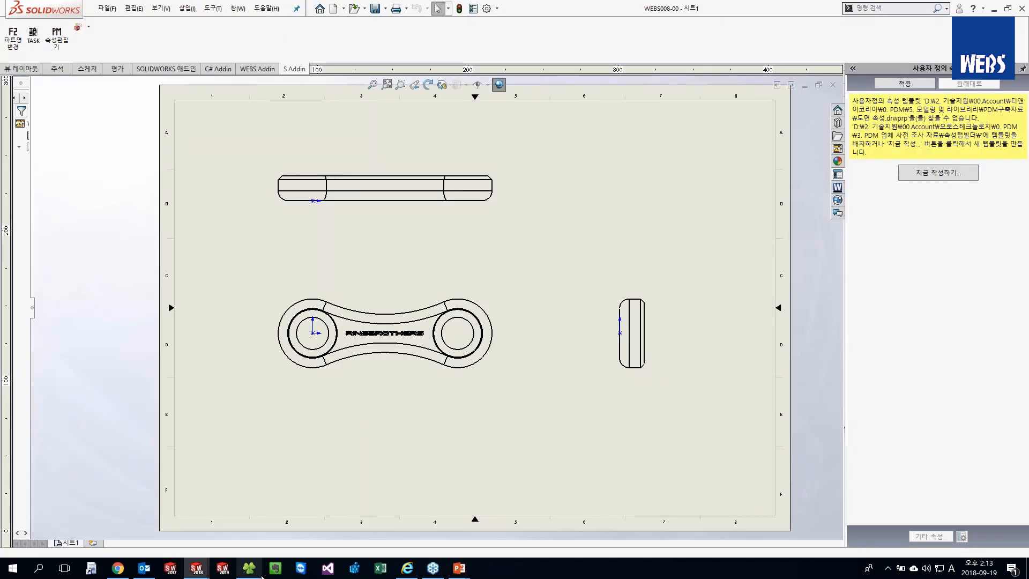
click(261, 576)
drag(159, 53, 248, 62)
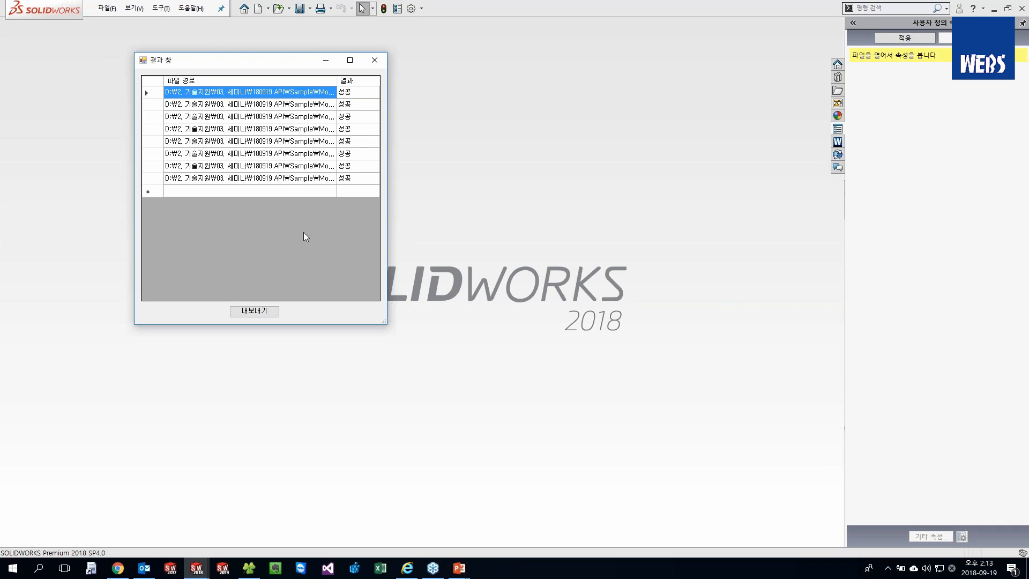
click(254, 311)
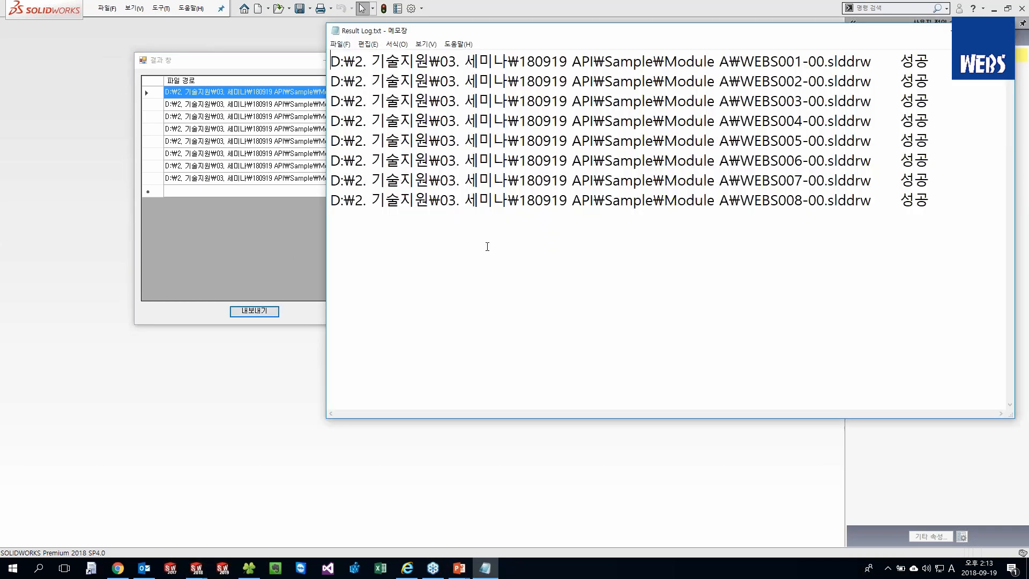
drag(562, 30, 495, 96)
drag(727, 126, 749, 146)
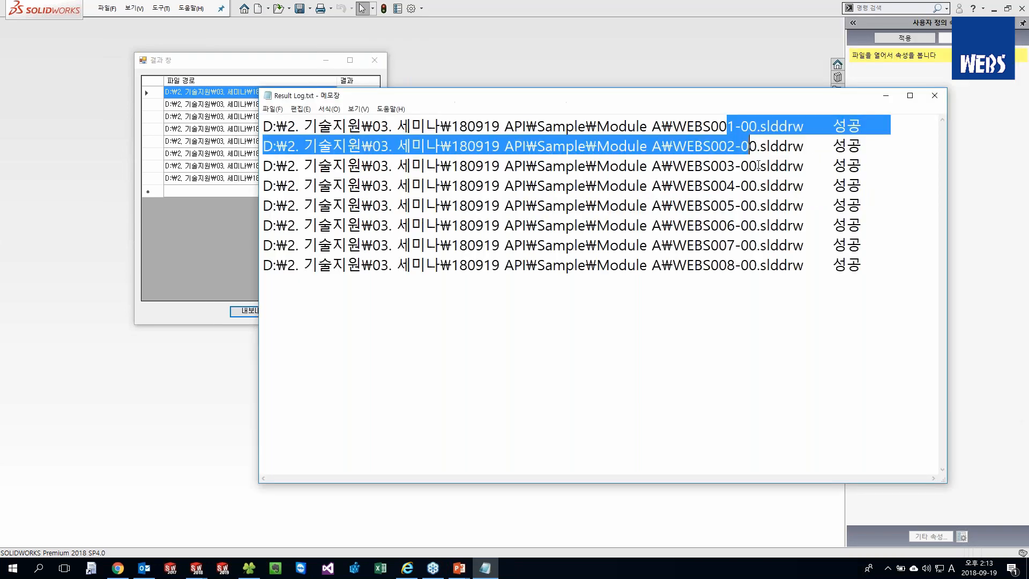
click(847, 265)
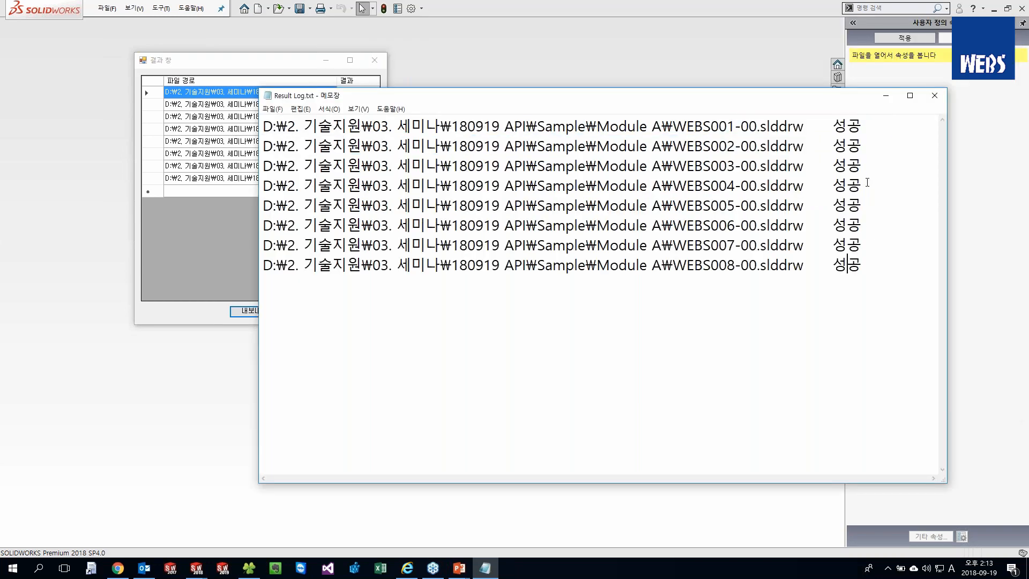
click(937, 102)
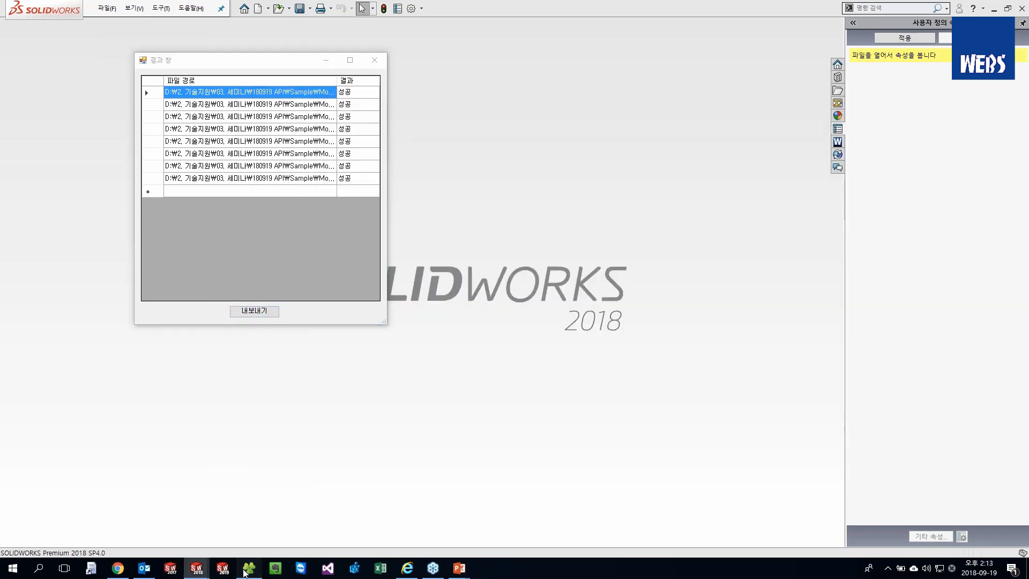
Browse to the 20180919 folder in Documents and open WEBS003-00.pdf to inspect the converted drawing.
click(247, 569)
click(409, 336)
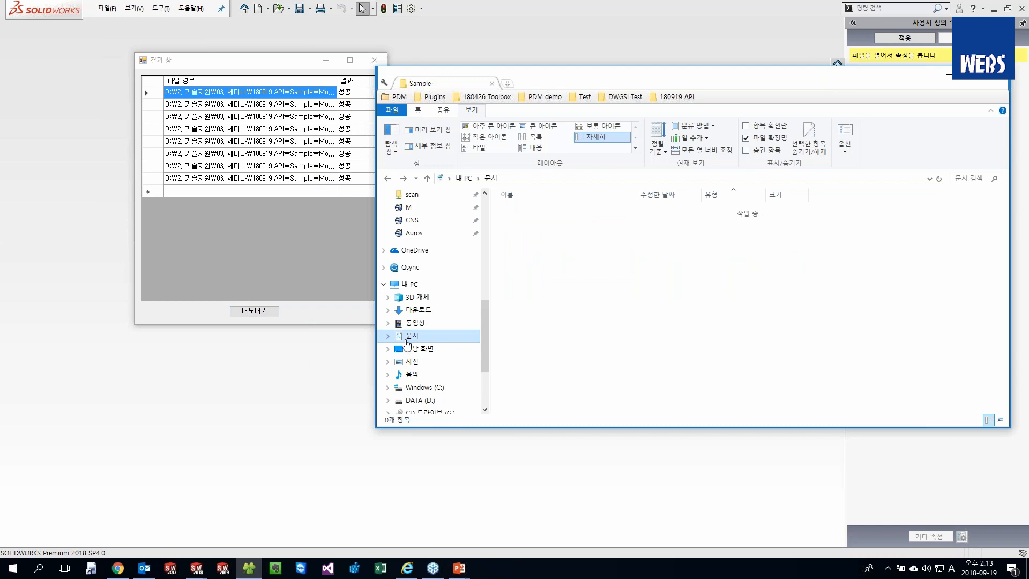
double_click(615, 81)
scroll(212, 339, down, 5)
scroll(172, 240, down, 10)
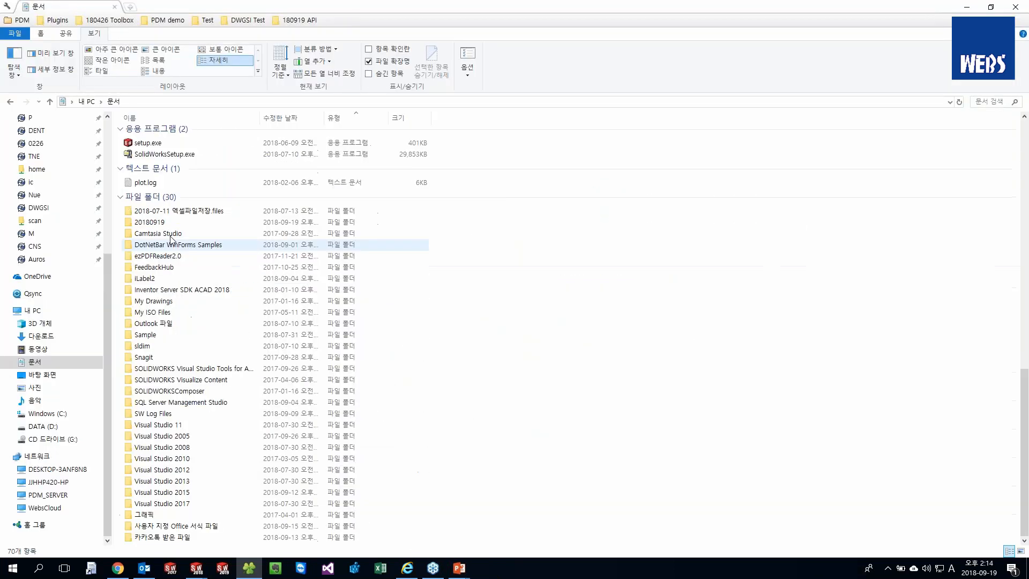
double_click(152, 222)
mouse_move(209, 266)
mouse_down()
mouse_move(135, 144)
mouse_move(208, 257)
mouse_up()
double_click(175, 172)
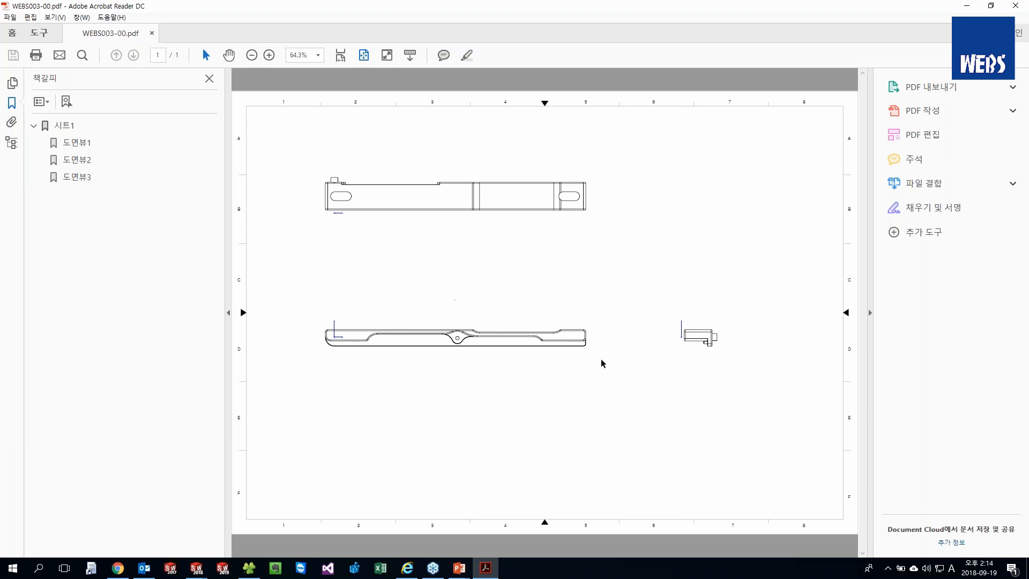
click(1015, 6)
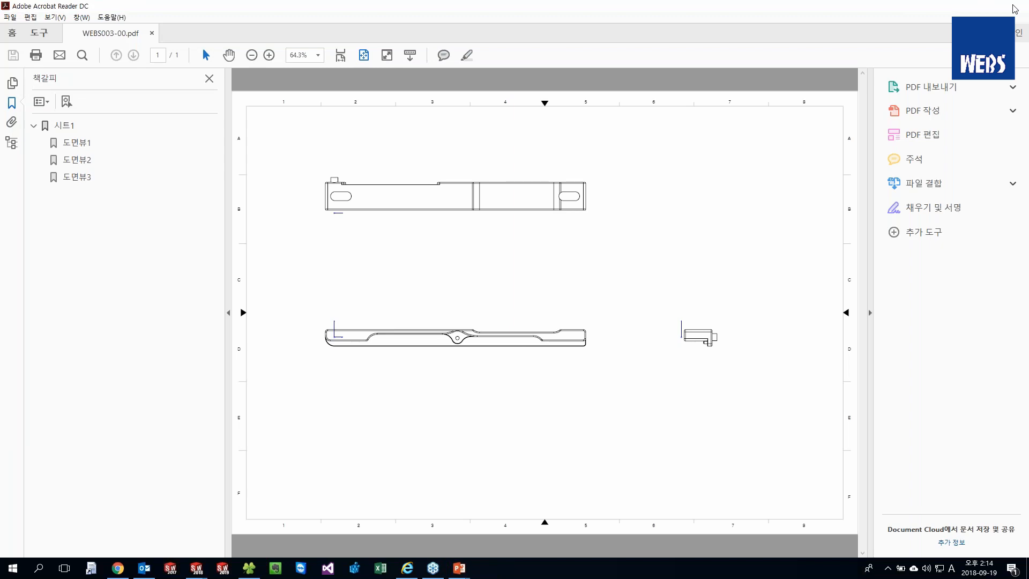
mouse_move(459, 567)
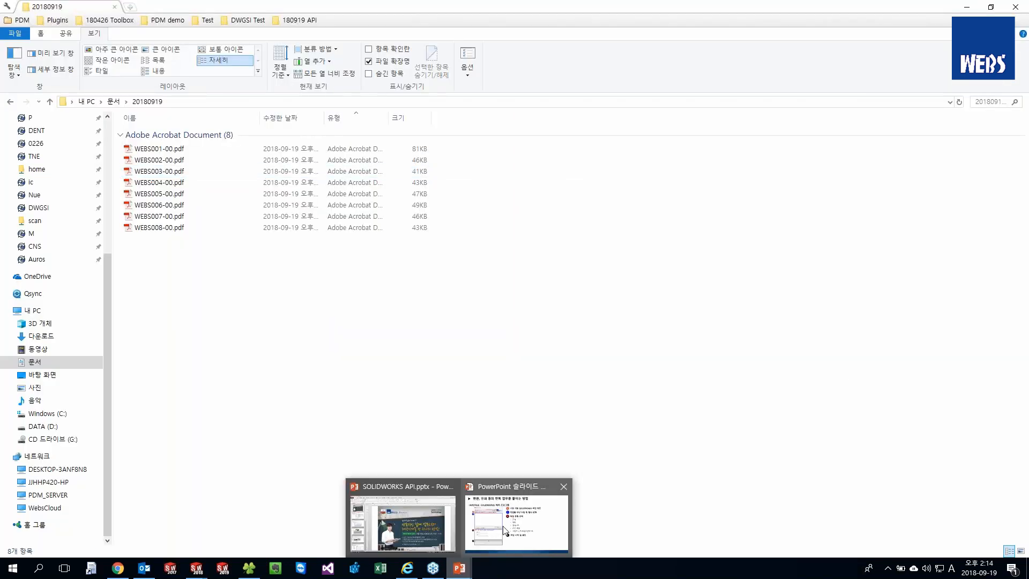
click(504, 531)
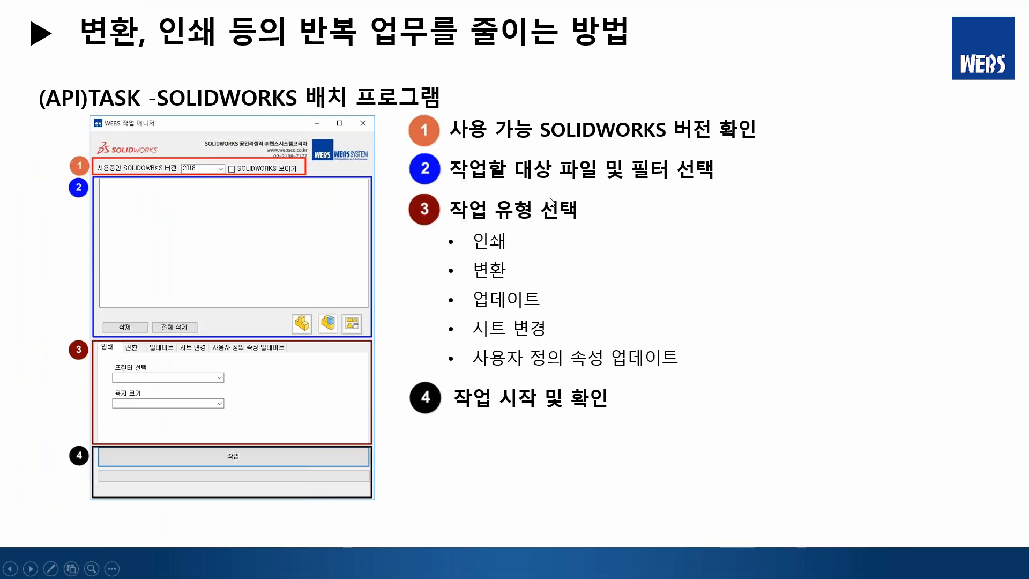
click(551, 203)
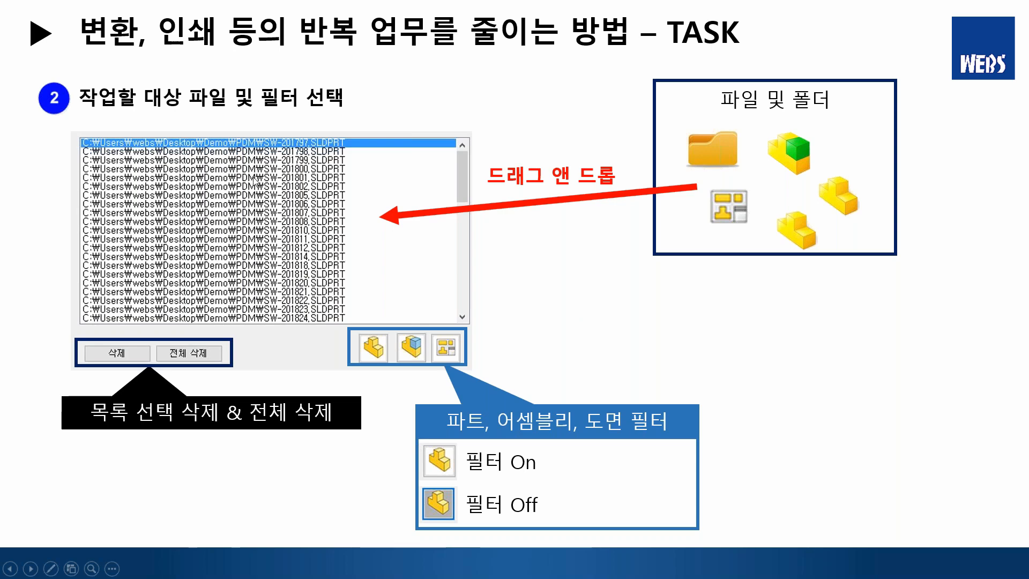
key(Right)
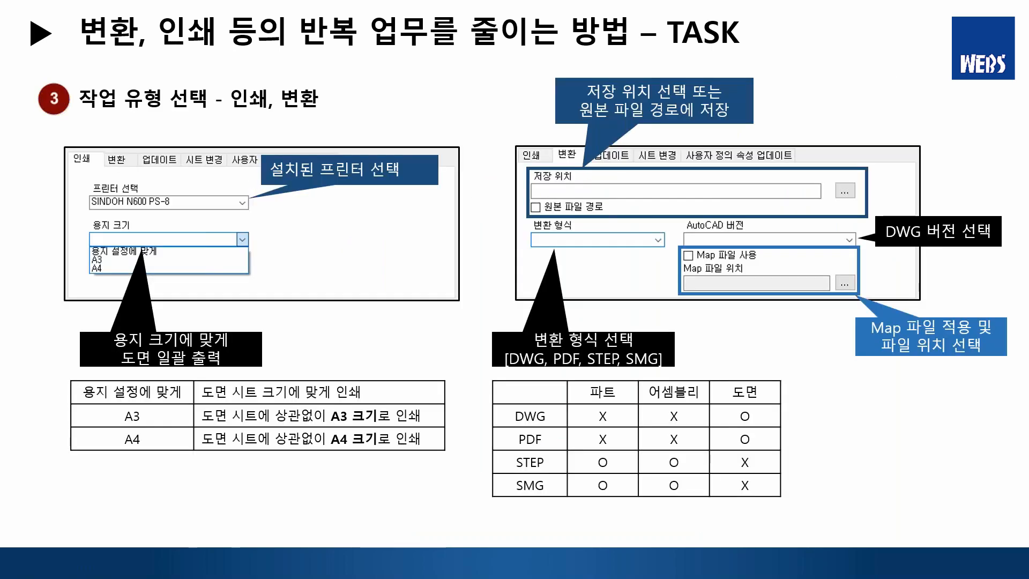
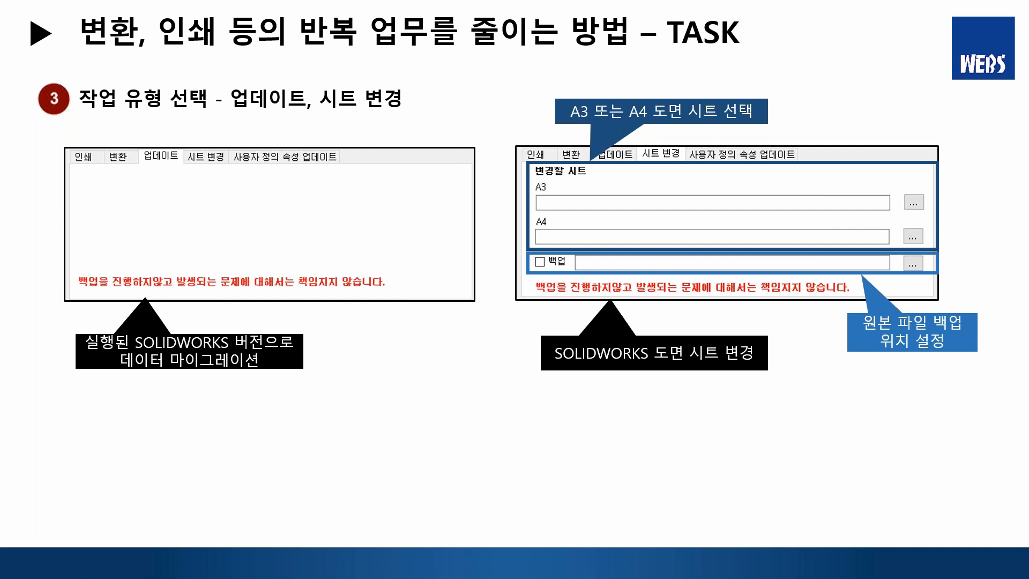
key(Right)
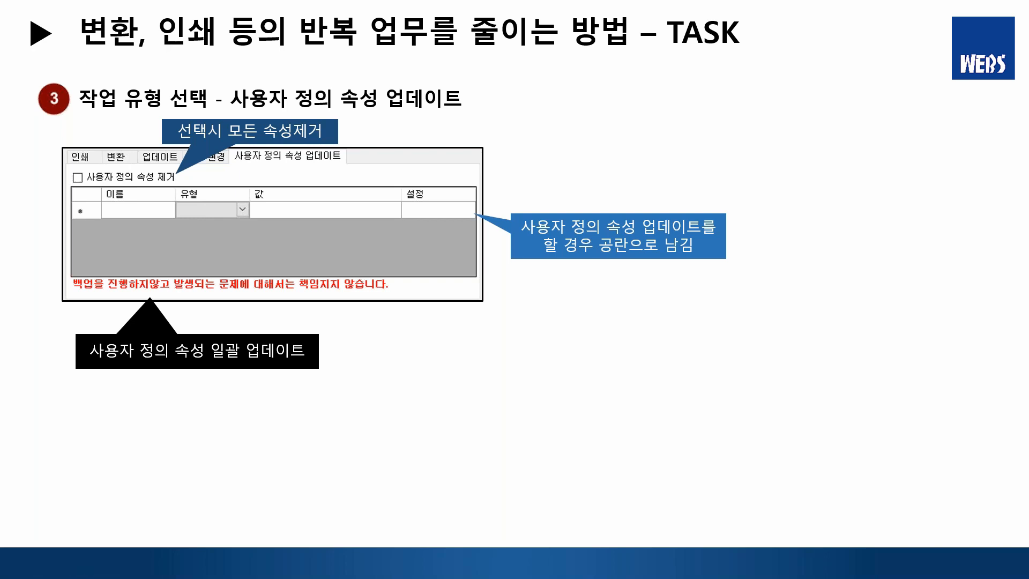
key(Right)
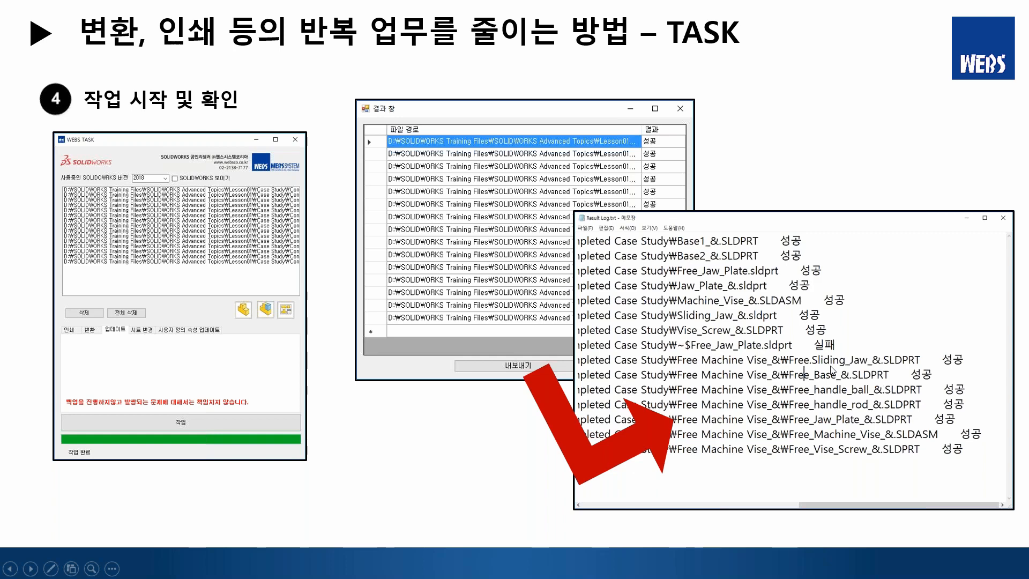
key(Right)
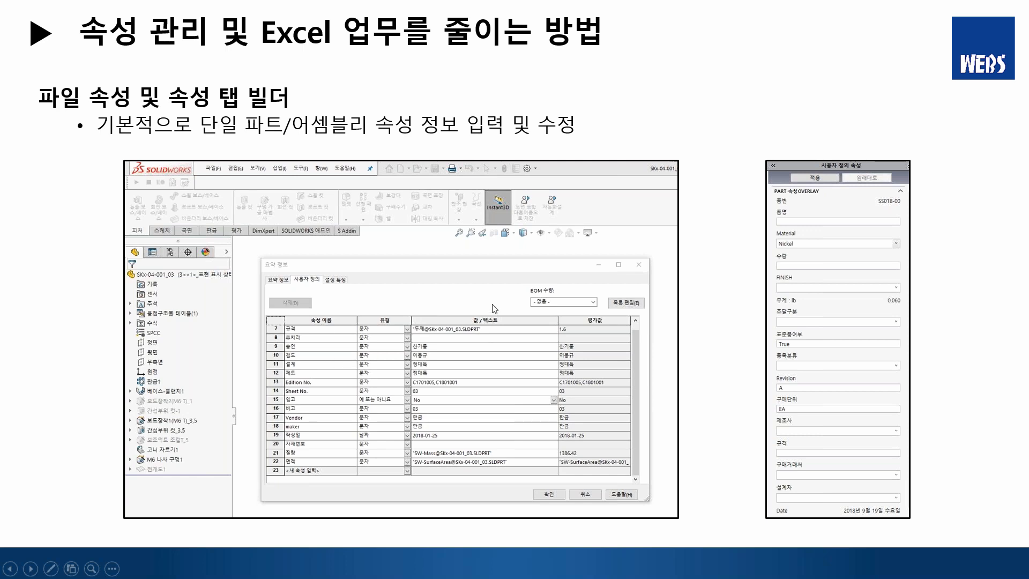
Switch to SOLIDWORKS, dismiss the conversion results, and open the Hood Hinge assembly from the 180919 API folder to view its custom properties.
key(alt+Tab)
key(alt+Tab)
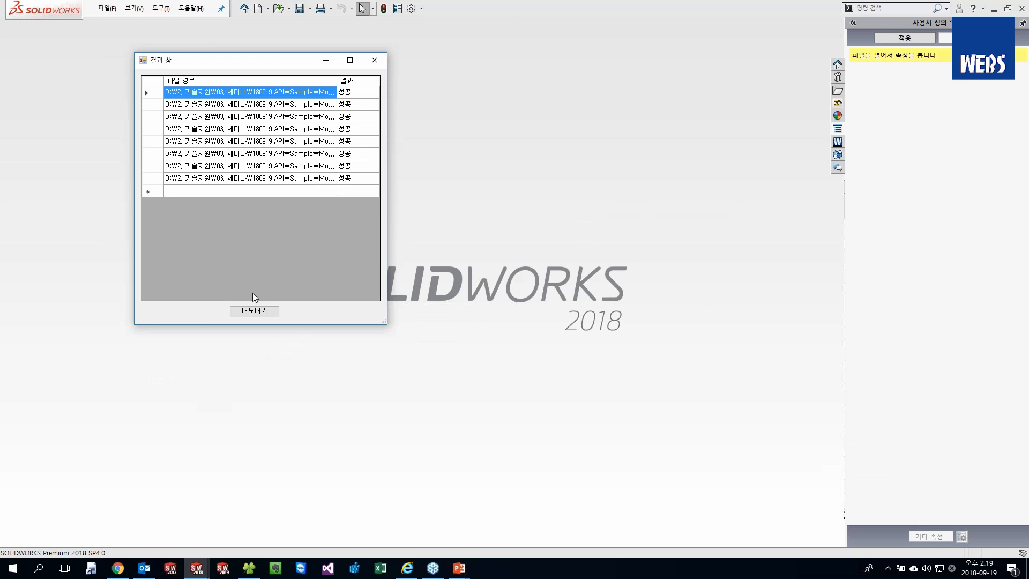
click(371, 66)
click(248, 575)
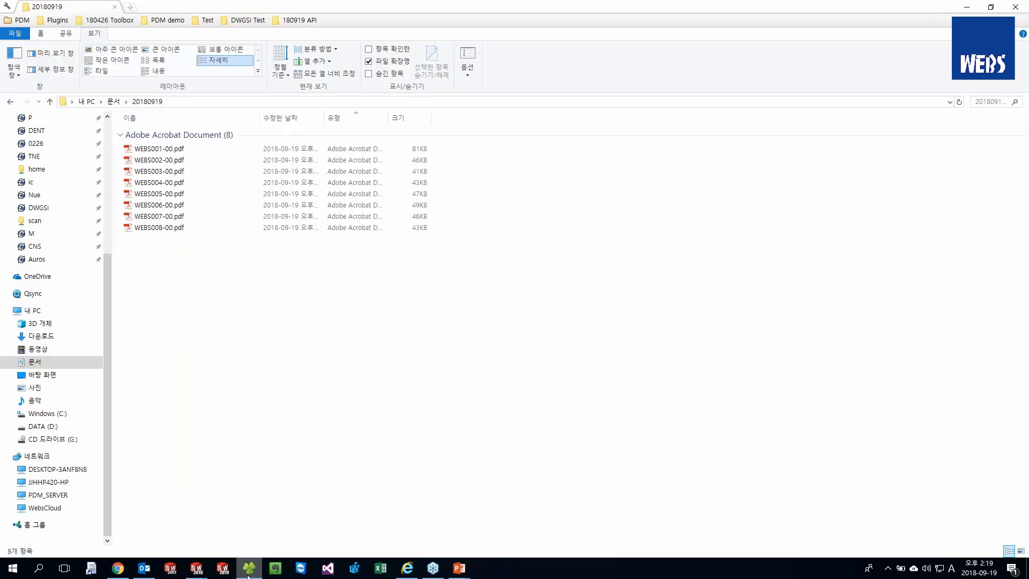
click(298, 20)
double_click(155, 177)
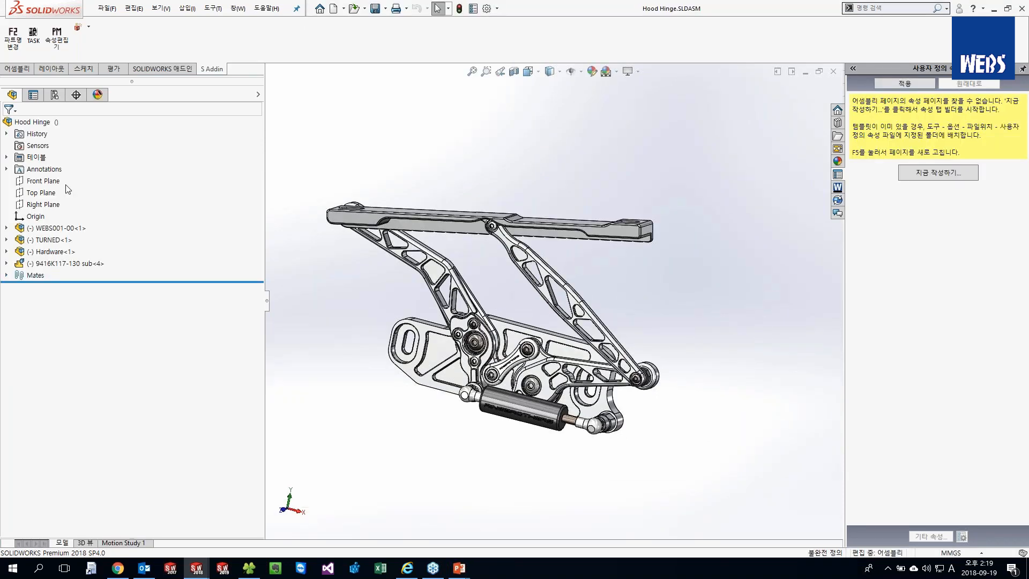
click(473, 9)
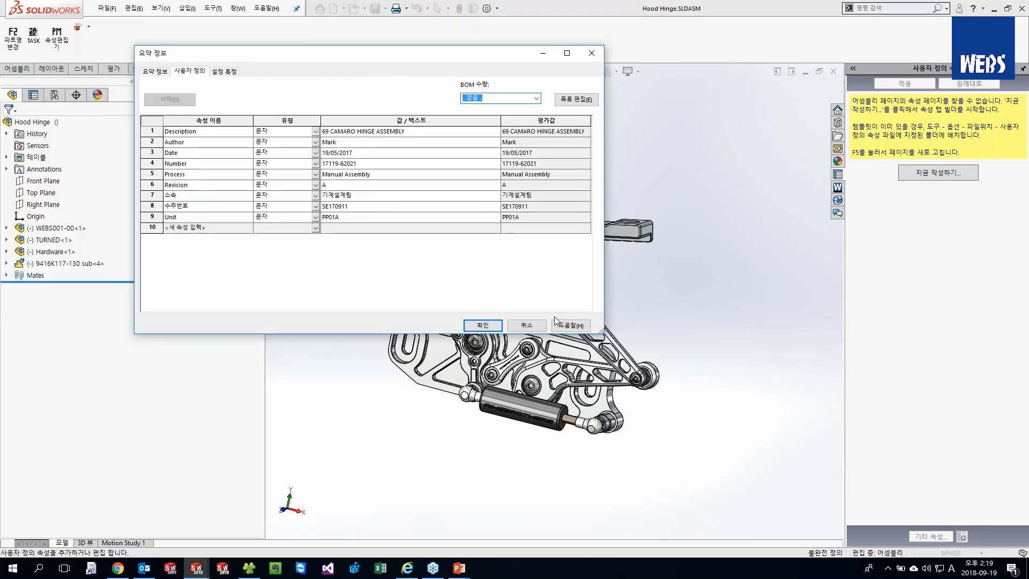
click(543, 327)
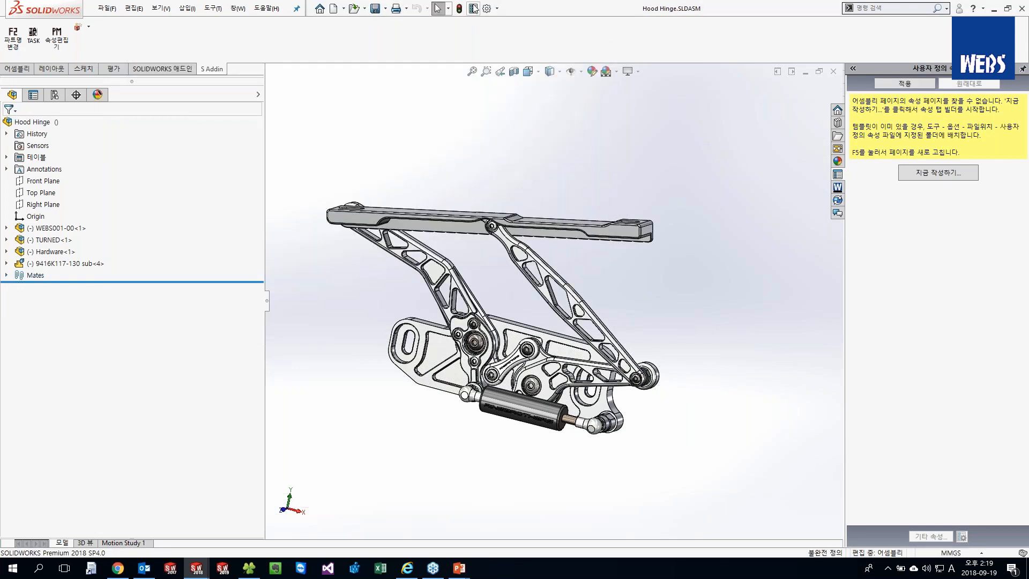
Remove the existing folder from the custom property file locations in the system options.
click(487, 8)
click(30, 192)
click(242, 67)
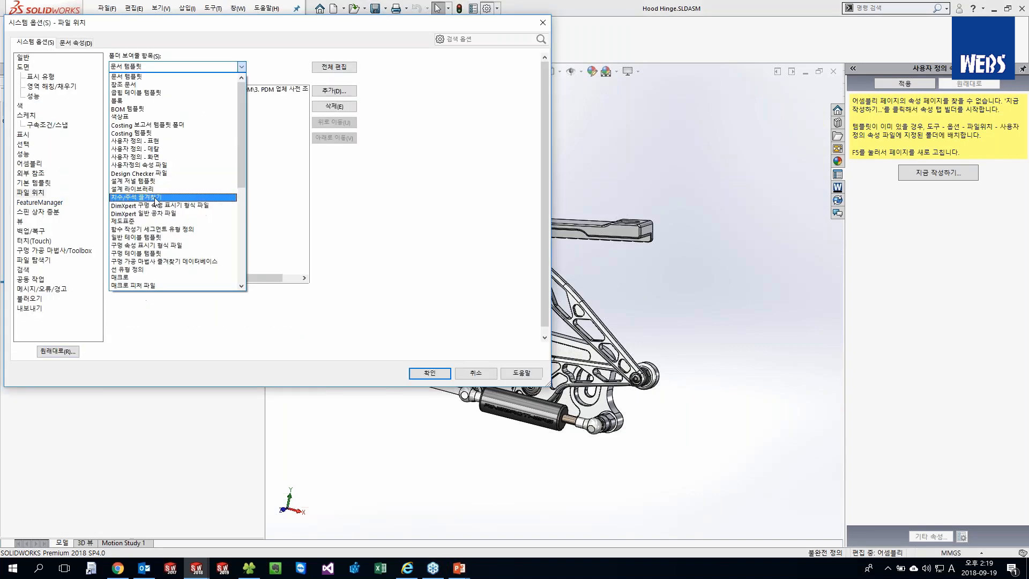
click(157, 171)
click(208, 89)
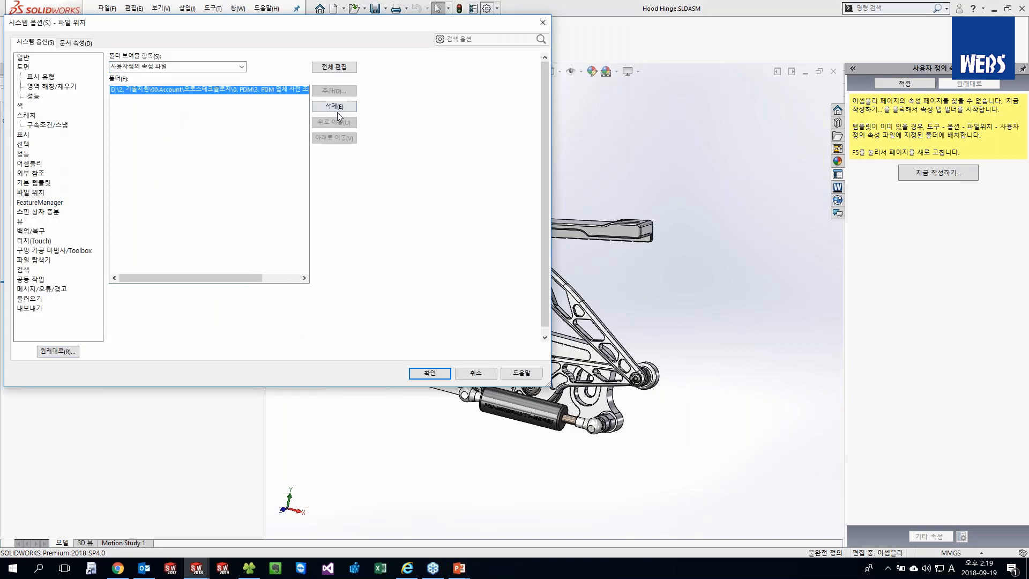
click(334, 106)
Add C:\Demo as the folder for custom property files and apply the system options.
click(334, 90)
key(Escape)
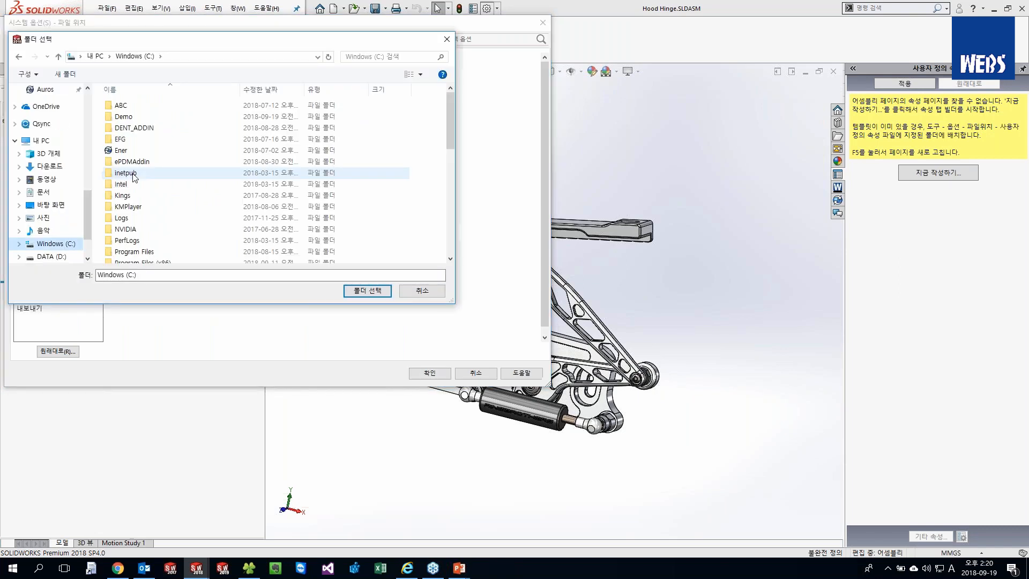
double_click(123, 117)
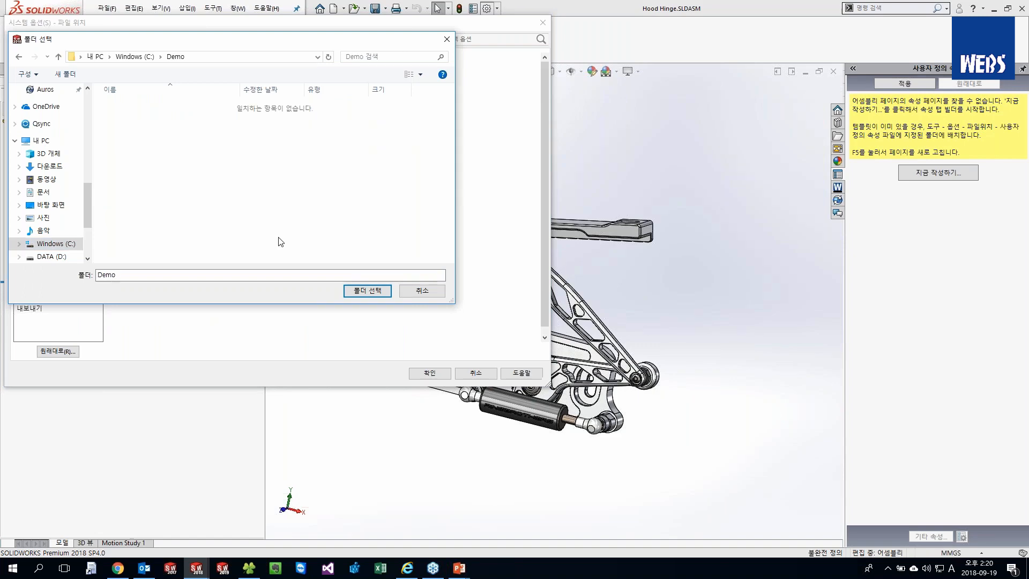
click(366, 291)
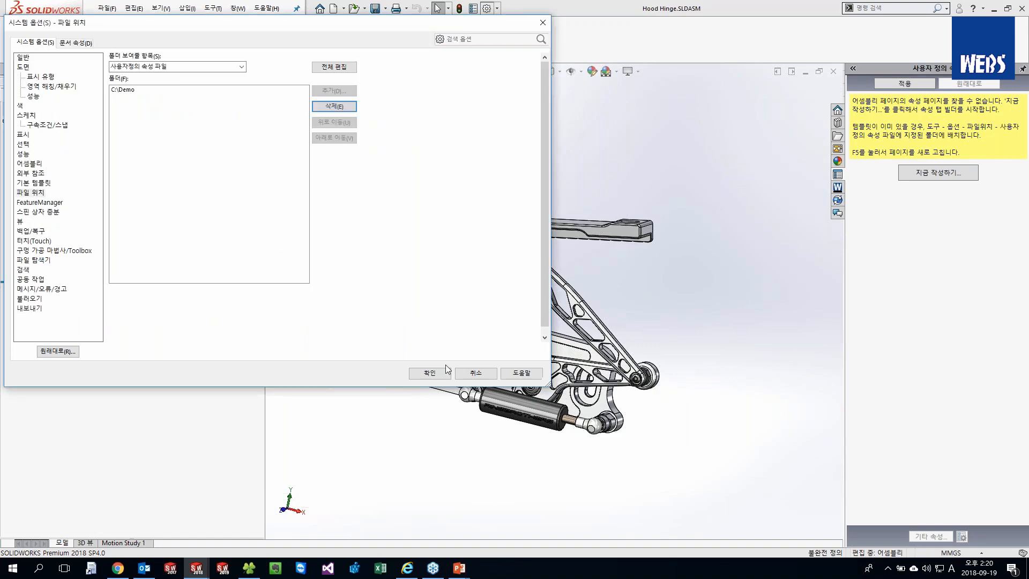
click(446, 372)
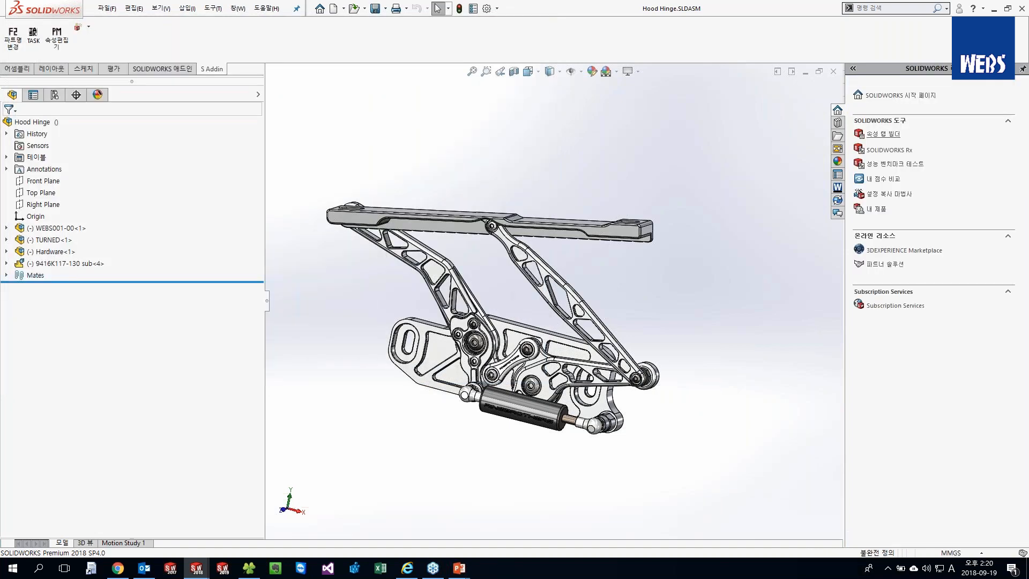
Add a text box property named 프로젝트명 to a new part template in Property Tab Builder and select its second 설정 option.
click(883, 134)
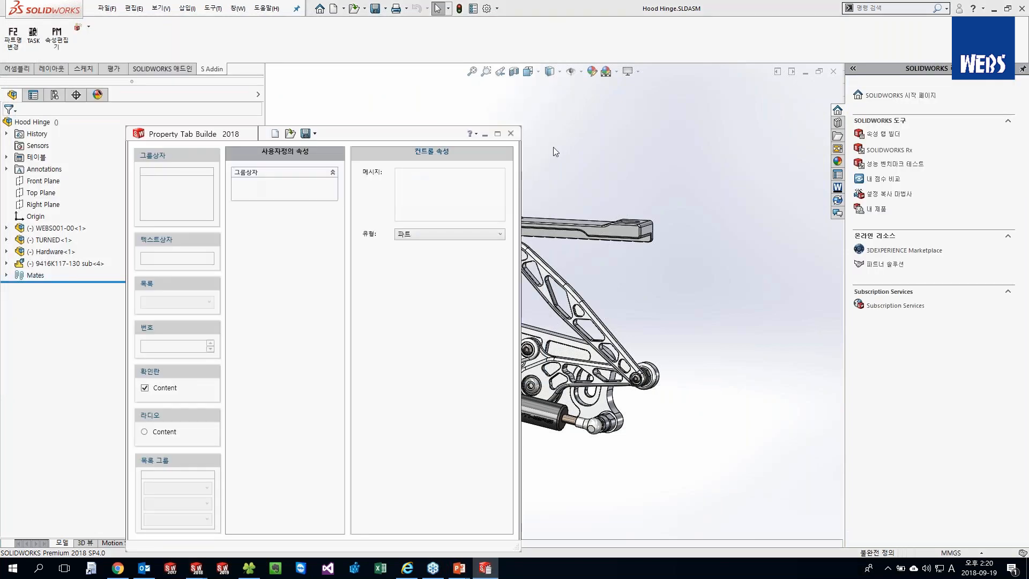
drag(279, 212, 429, 166)
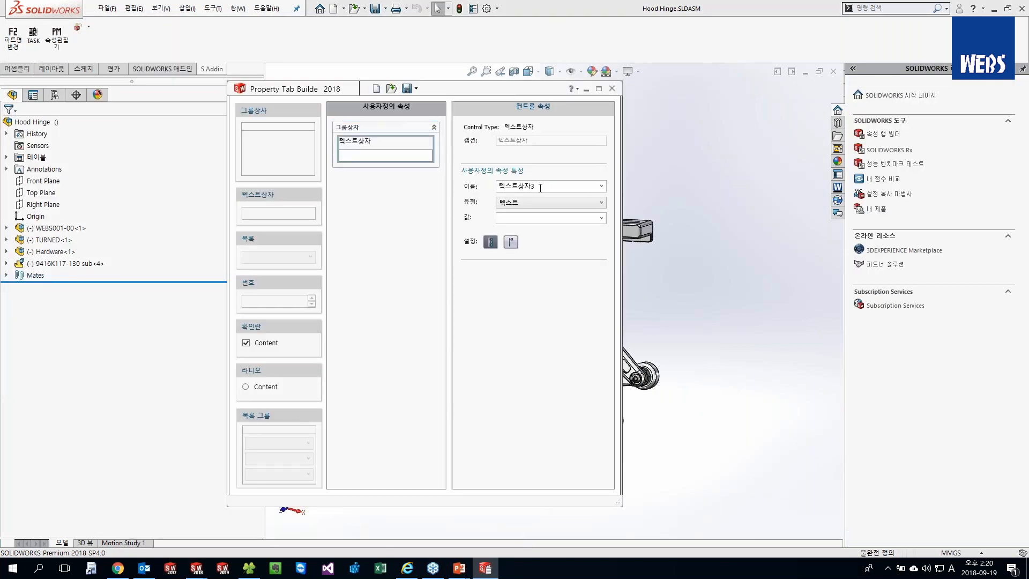
drag(540, 187, 399, 180)
key(BackSpace)
key(Hangul)
text(프로젝트명)
click(529, 141)
click(510, 243)
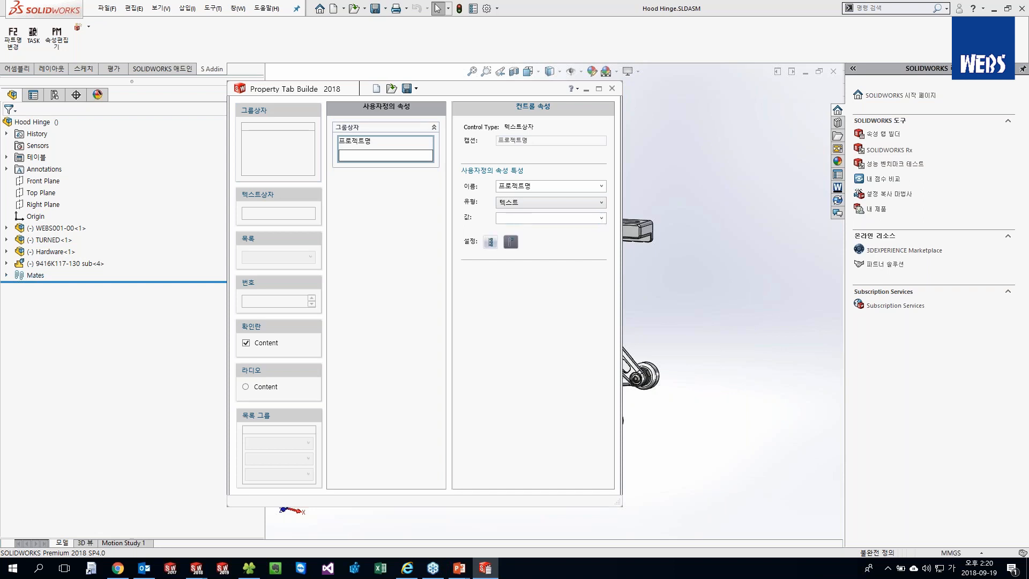
Save the part property template as template.prtprp in C:\Demo.
click(407, 89)
scroll(268, 241, down, 5)
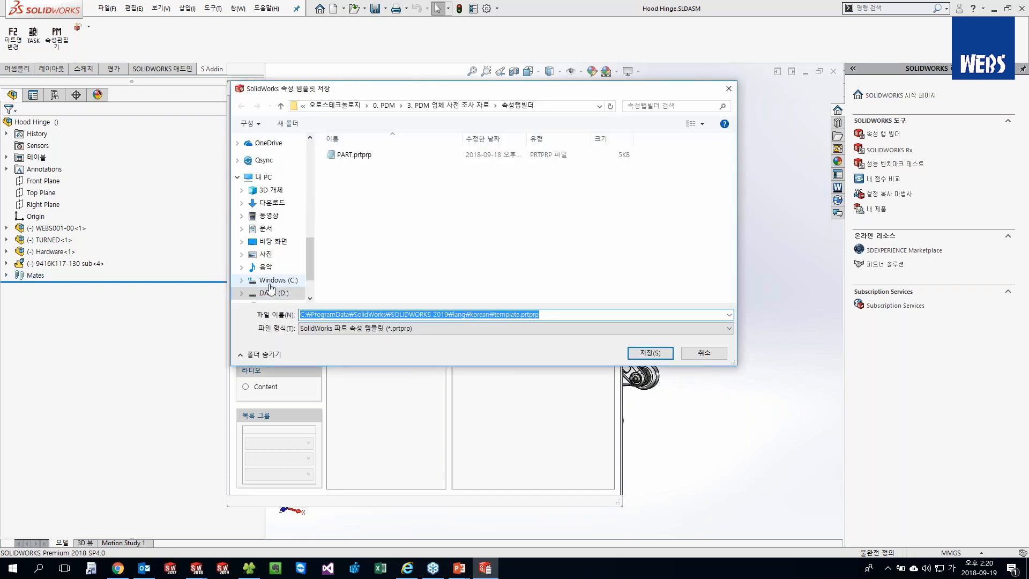
click(271, 280)
double_click(351, 166)
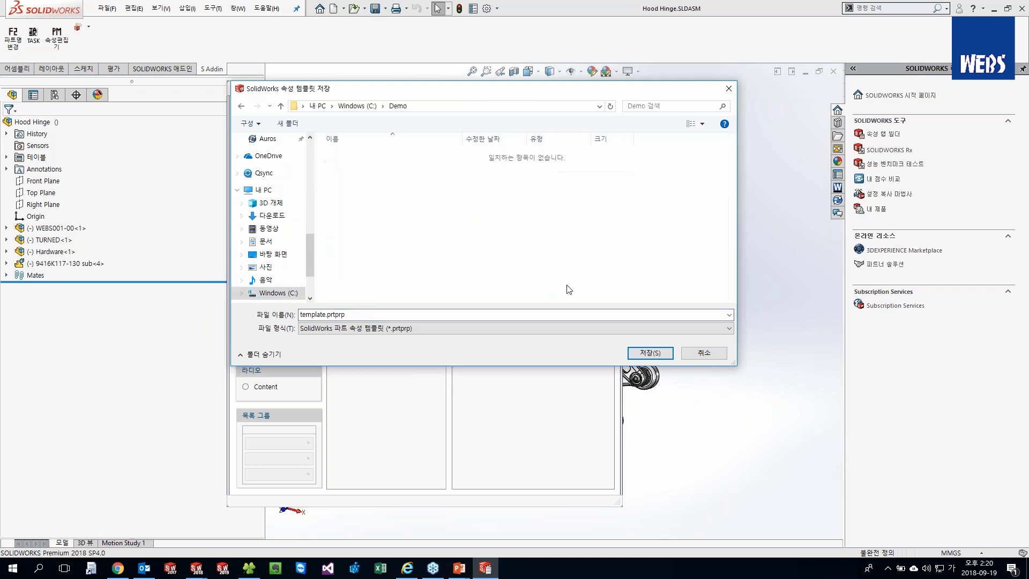
click(643, 353)
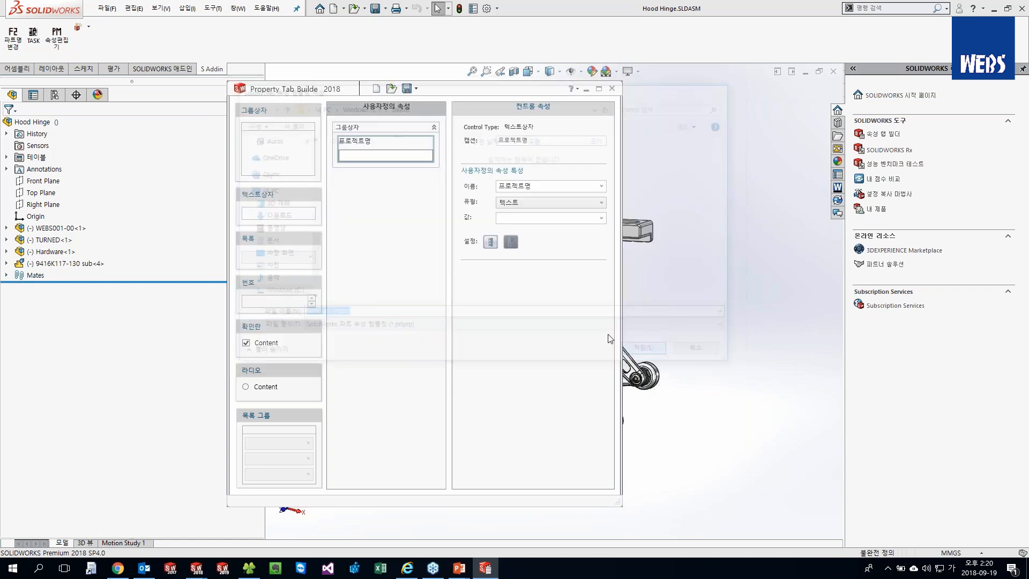
Close Property Tab Builder and display the assembly's custom properties, trying to create a property page for it.
click(611, 88)
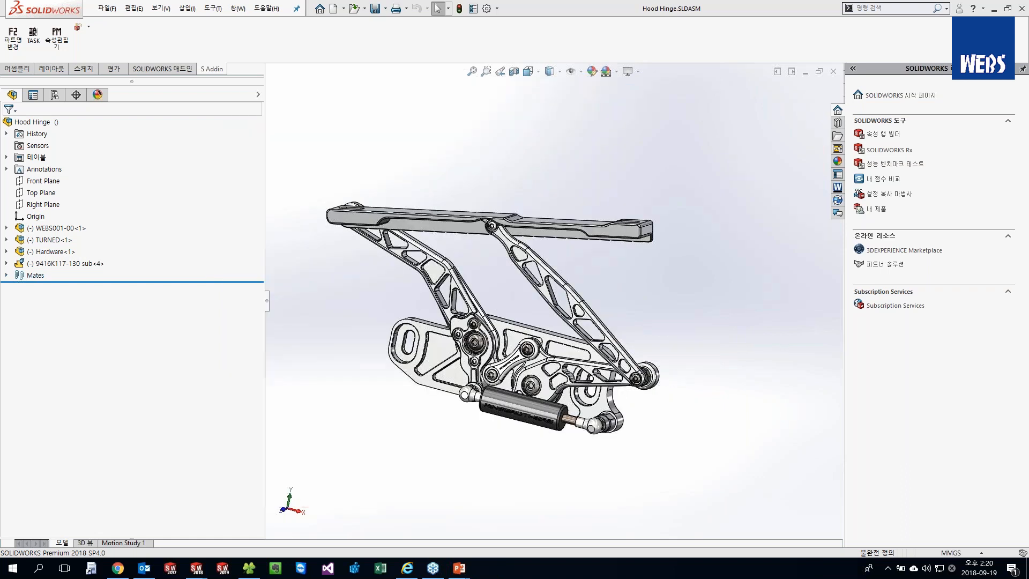
click(838, 162)
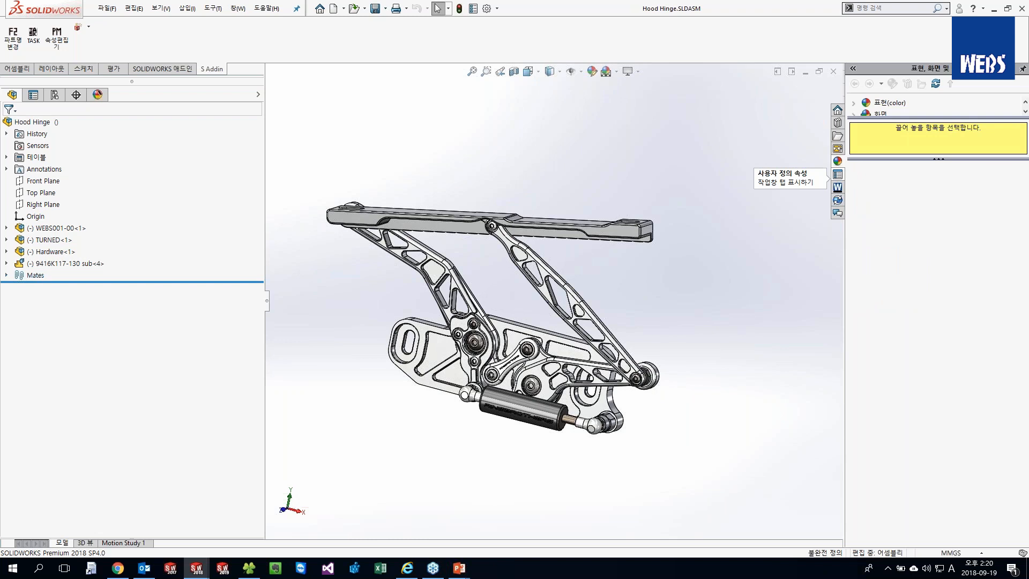
click(838, 175)
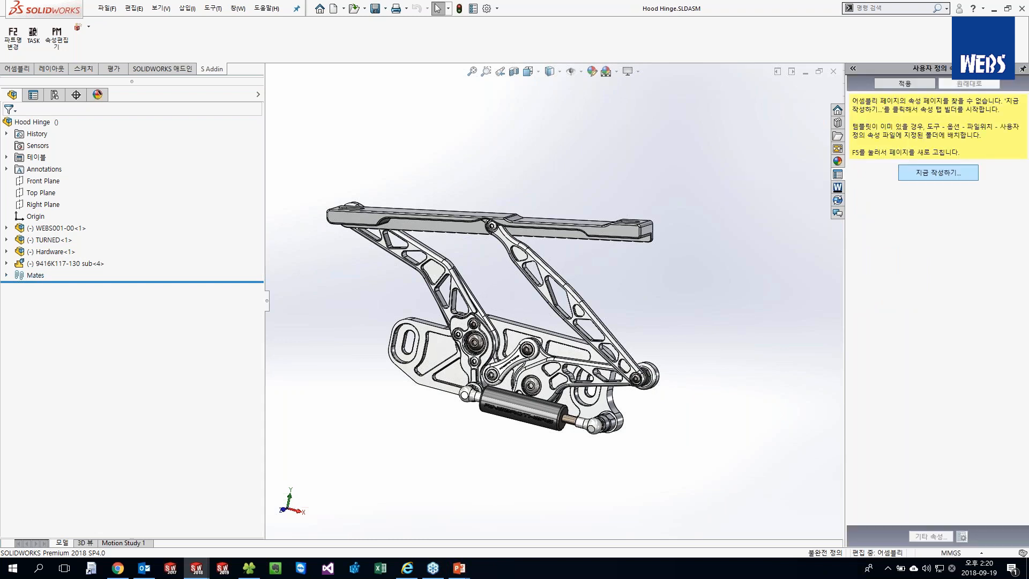
click(938, 172)
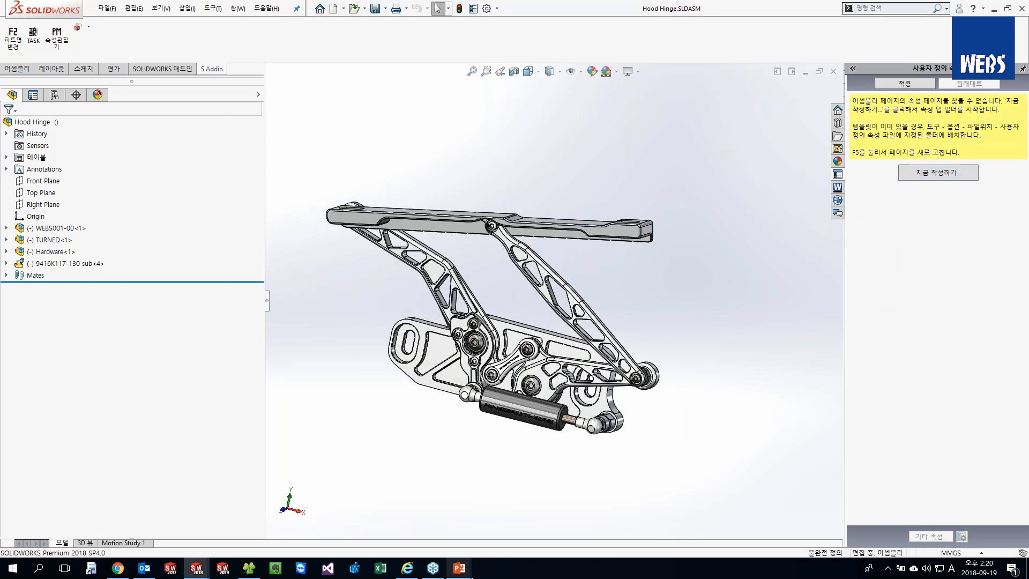
Check the property management slide in PowerPoint, return to SOLIDWORKS and open the hinge's long upper part from the assembly.
click(466, 574)
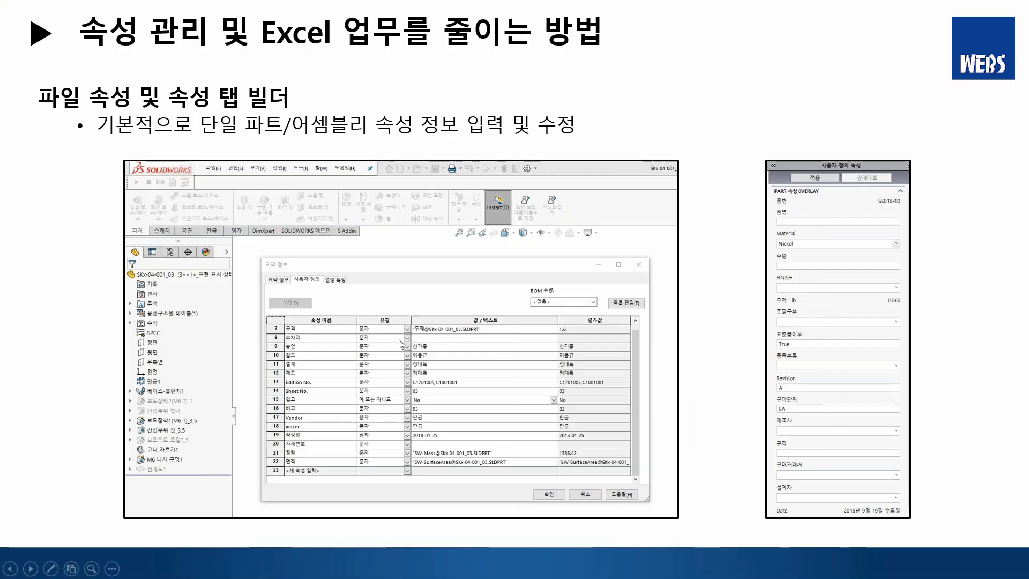
key(alt+Tab)
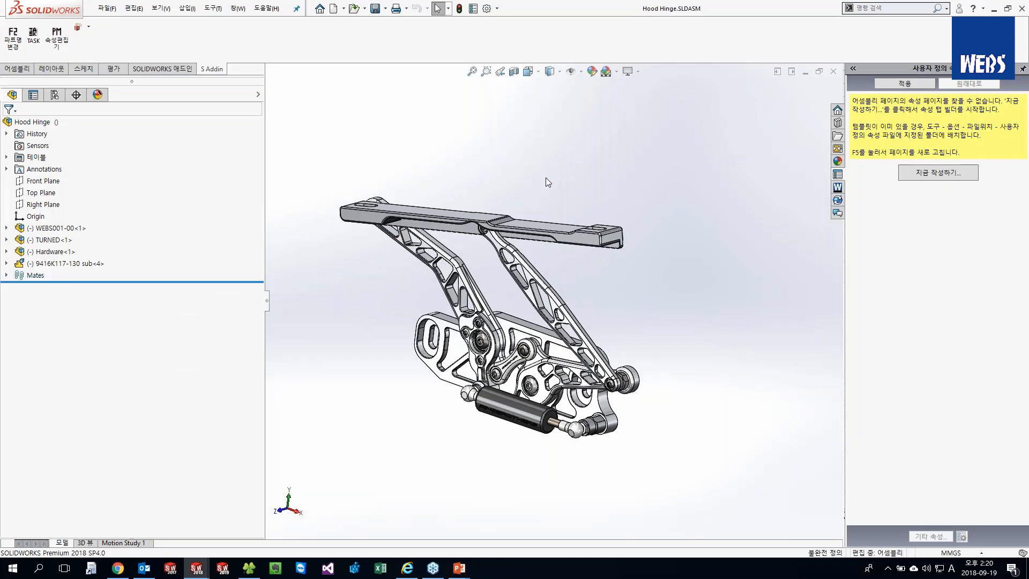
click(439, 231)
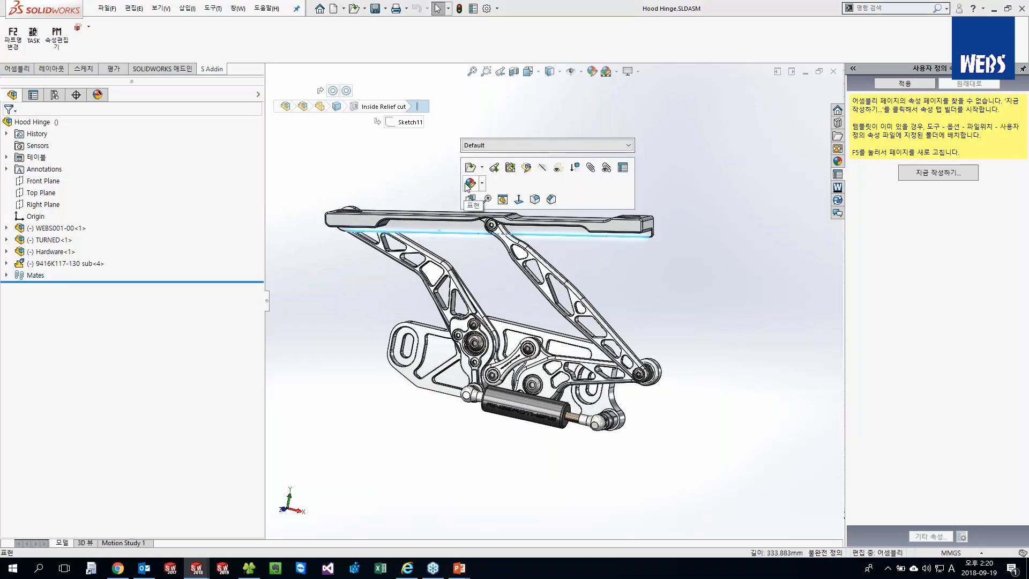
click(470, 167)
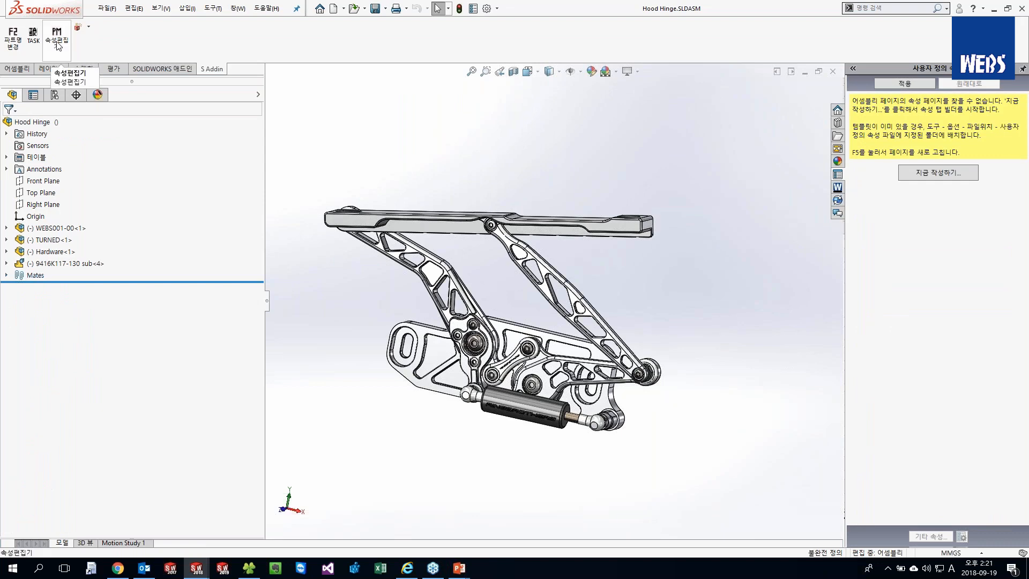
Open the 속성편집기 property editor for the Hood Hinge assembly and look through its component list.
click(59, 47)
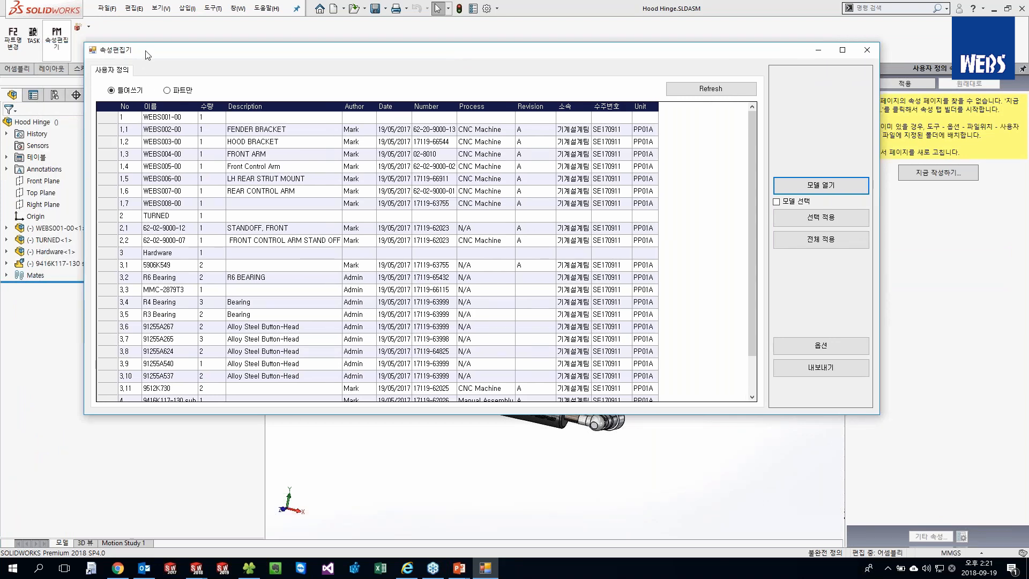
drag(157, 55, 170, 60)
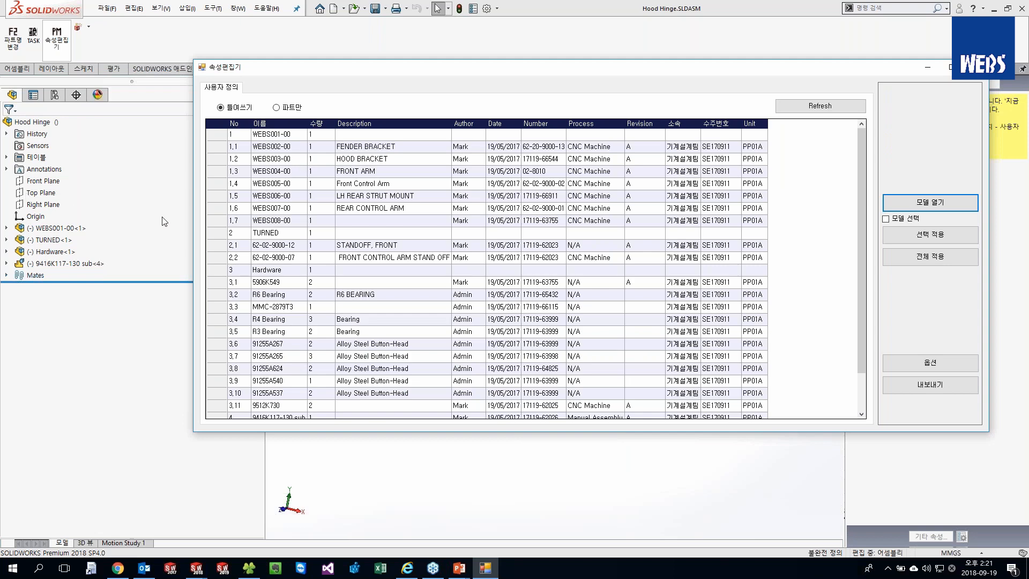
scroll(374, 225, down, 1)
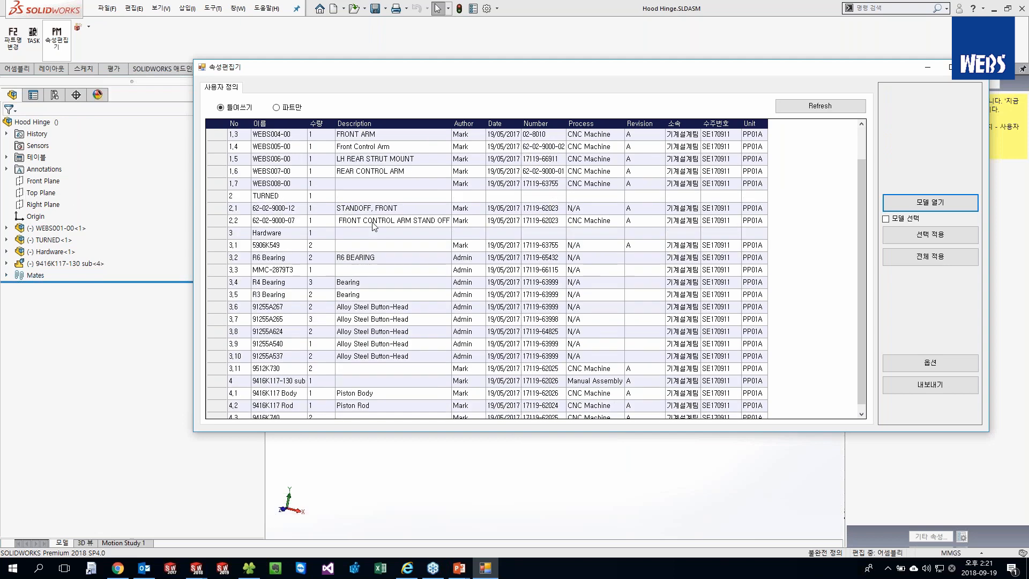
scroll(456, 283, up, 1)
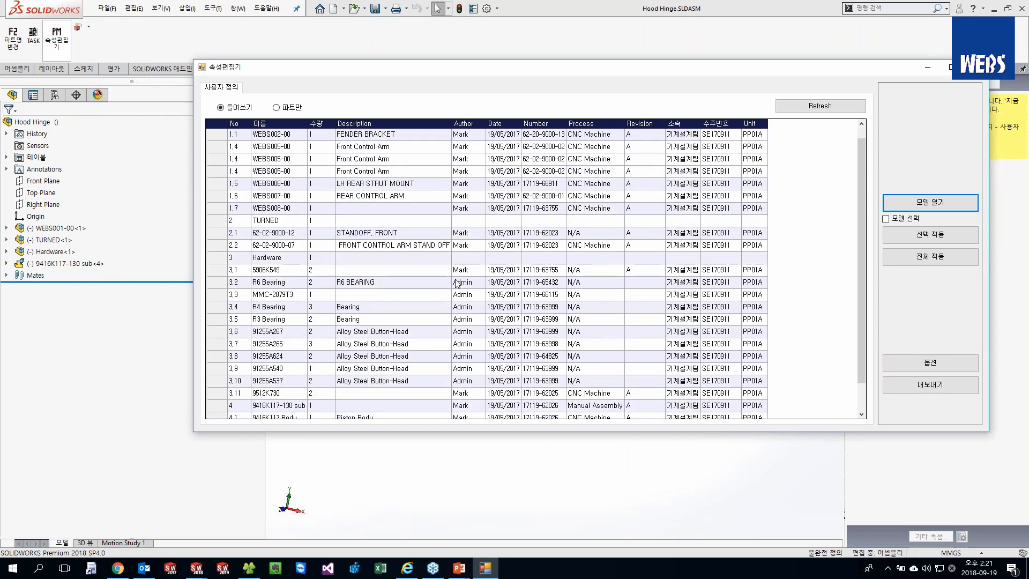
Change the Description of WEBS007-00 to REAR CONTROL in the property editor.
click(423, 208)
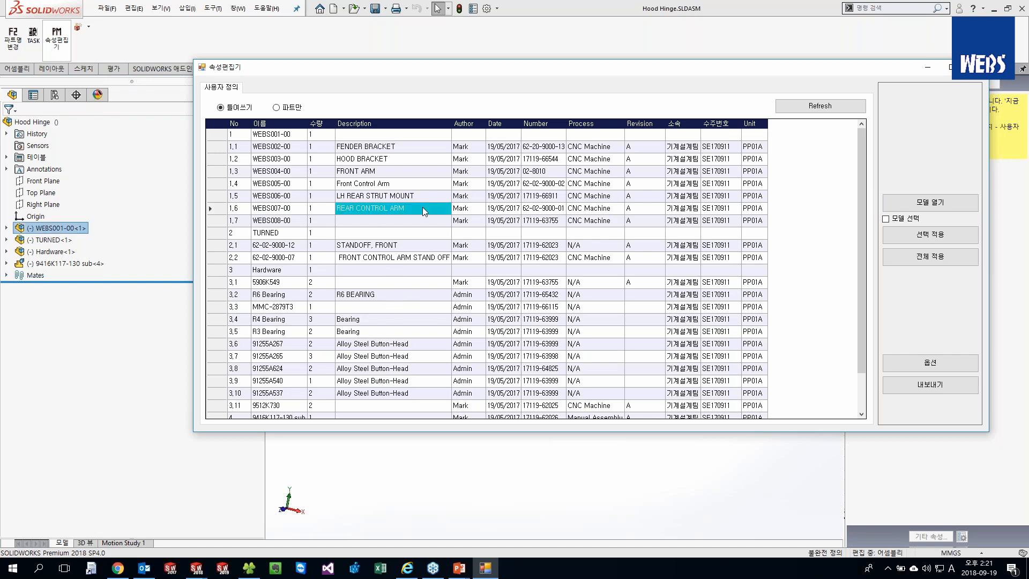
click(422, 208)
key(BackSpace)
key(BackSpace)
key(BackSpace)
key(BackSpace)
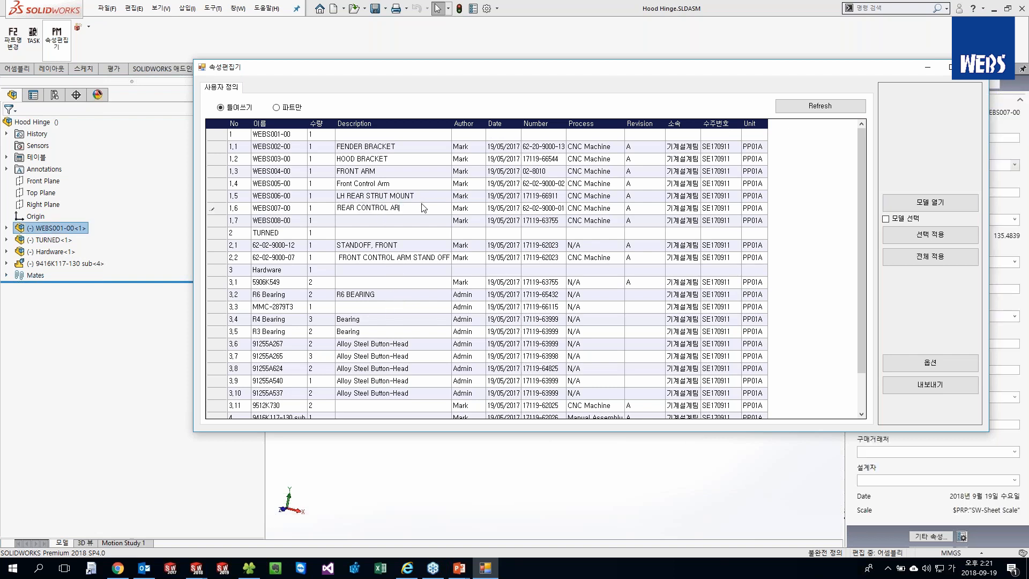
key(Return)
click(433, 220)
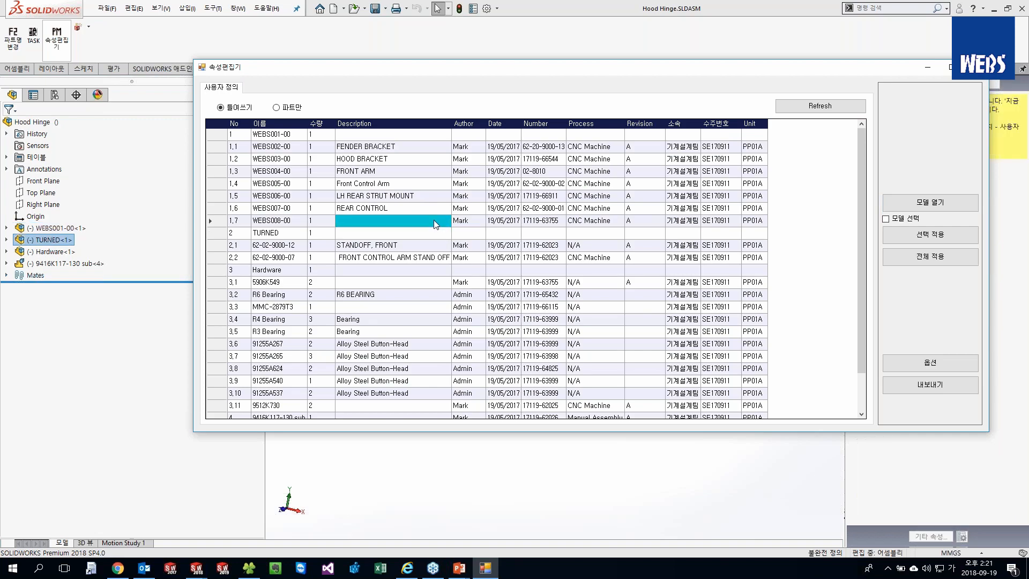
click(542, 220)
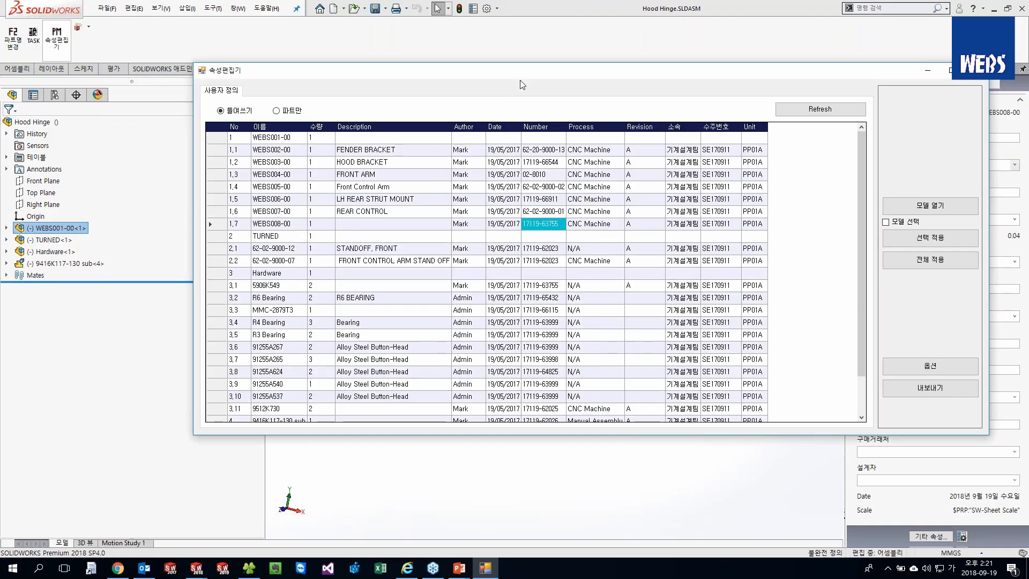
Resize the property editor to uncover the model and select the WEBS008-00 and R6 Bearing rows to locate those components.
drag(522, 84, 535, 108)
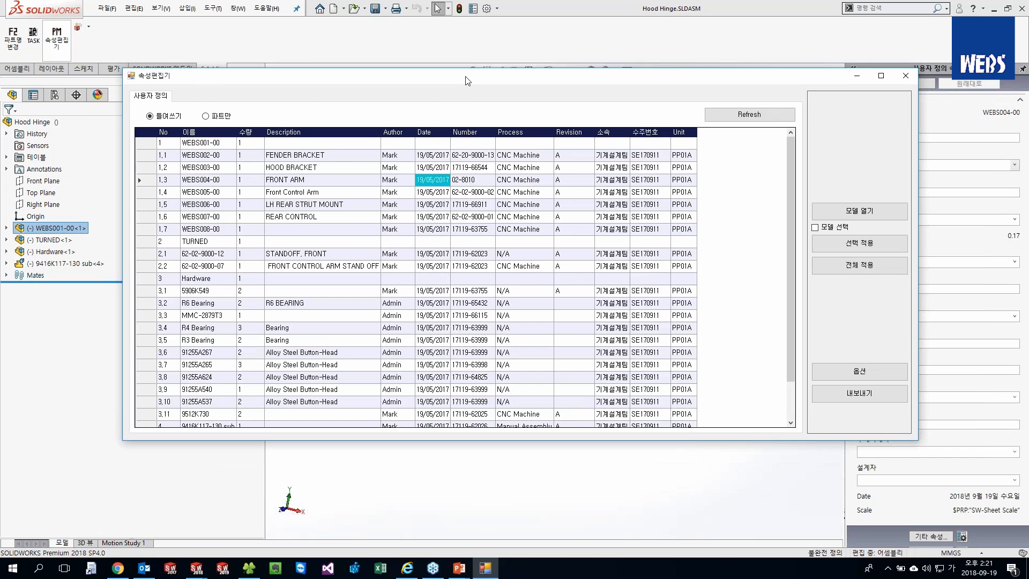
drag(465, 81, 512, 81)
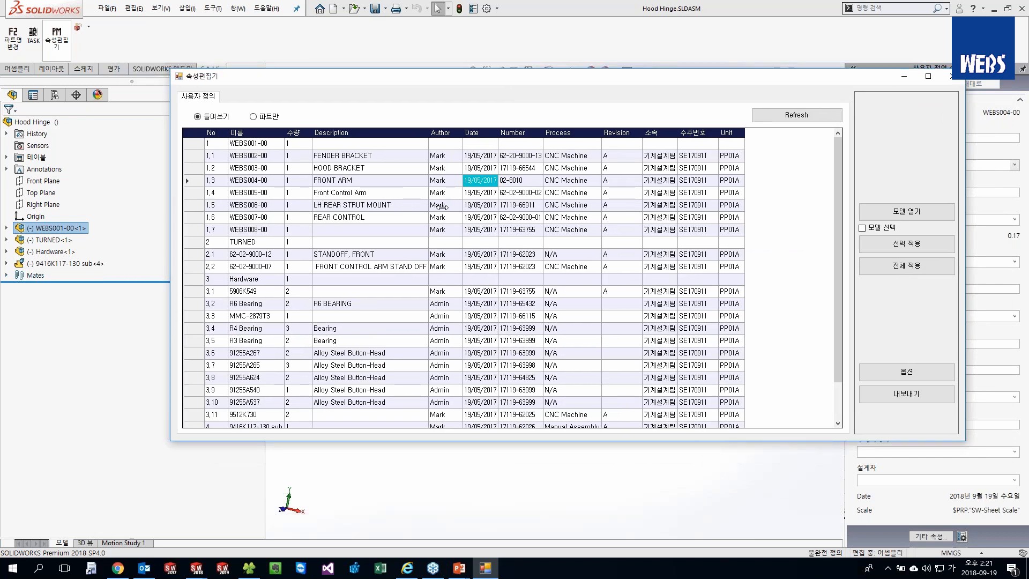
drag(441, 206, 446, 207)
drag(624, 214, 615, 216)
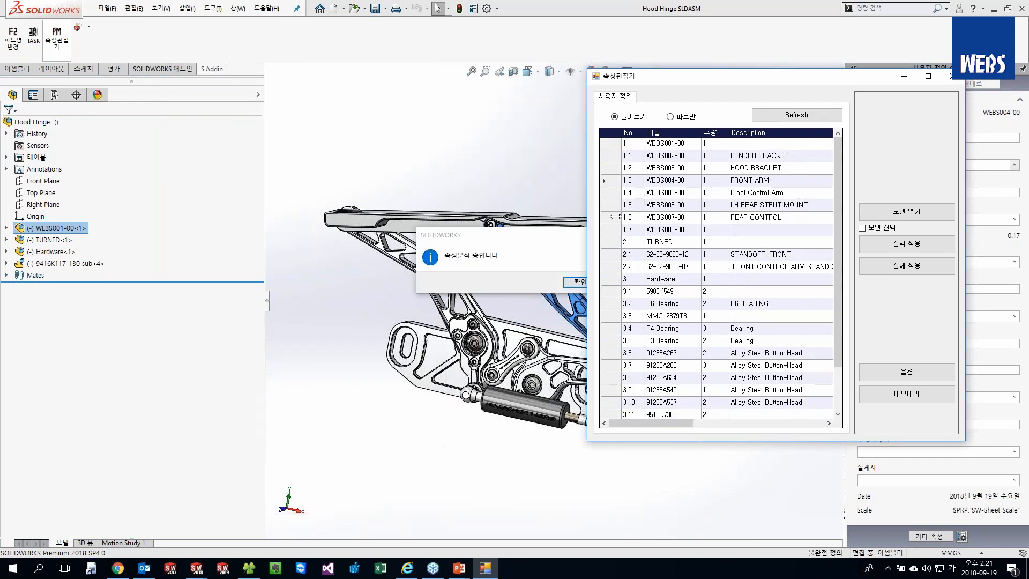
click(577, 282)
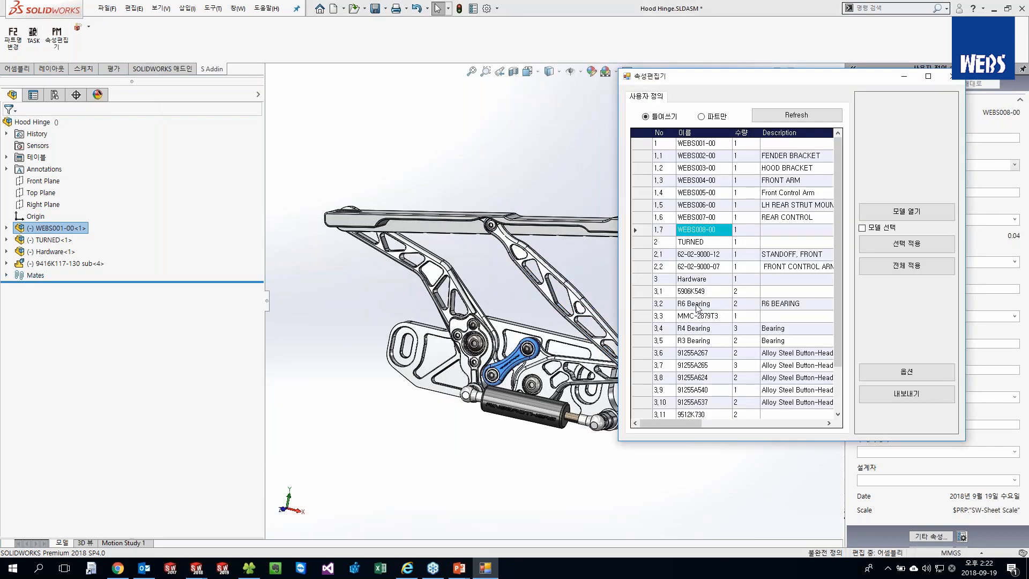
click(697, 307)
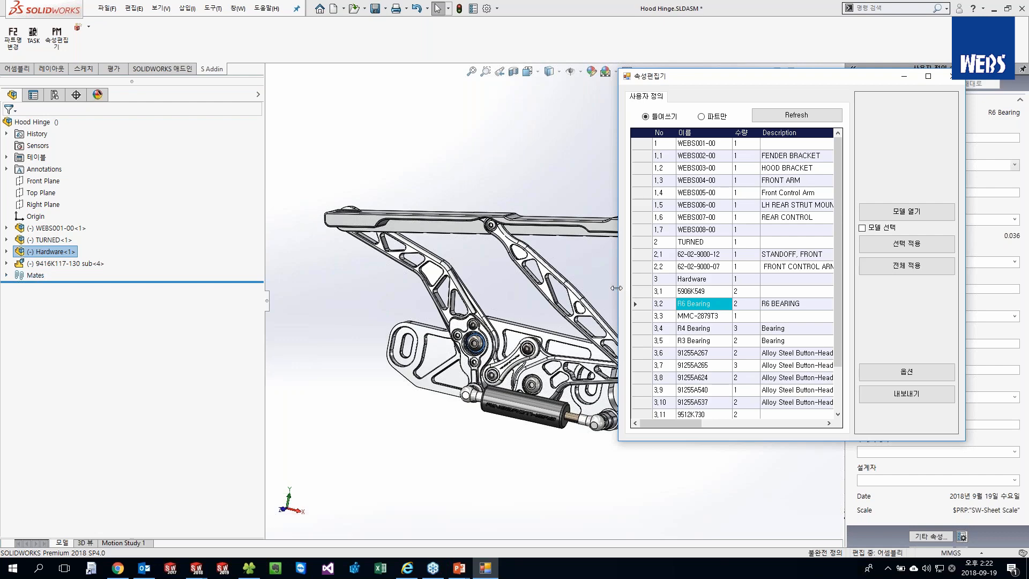
drag(485, 286, 177, 275)
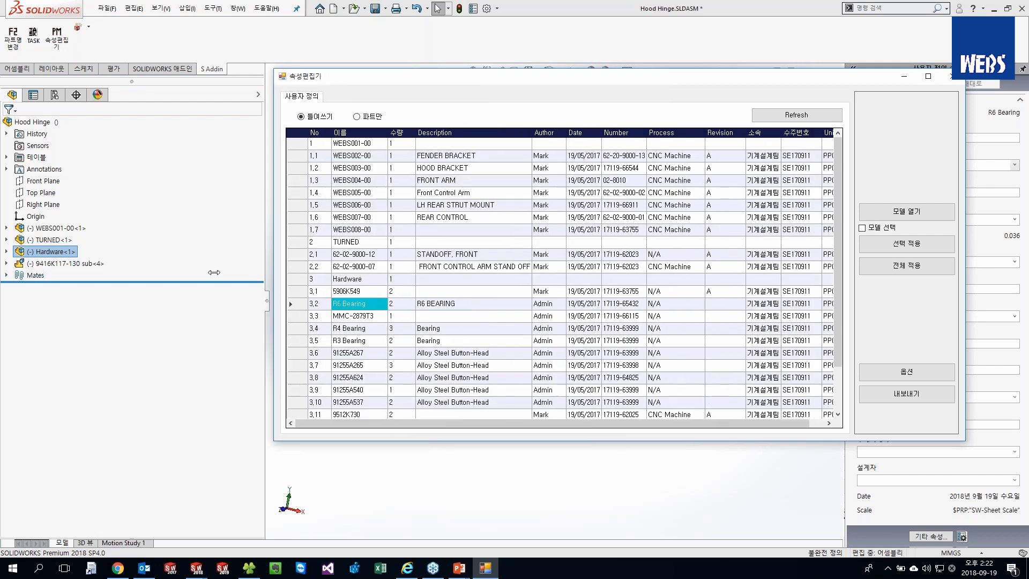
click(747, 218)
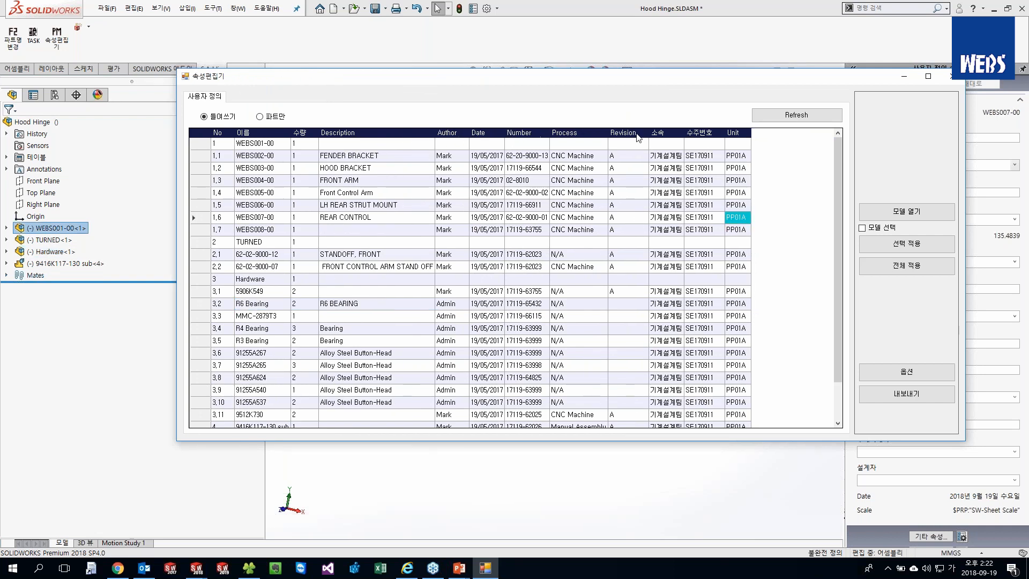
Add 프로젝트명 to the property list in the editor's options, save it and refresh the table.
click(902, 374)
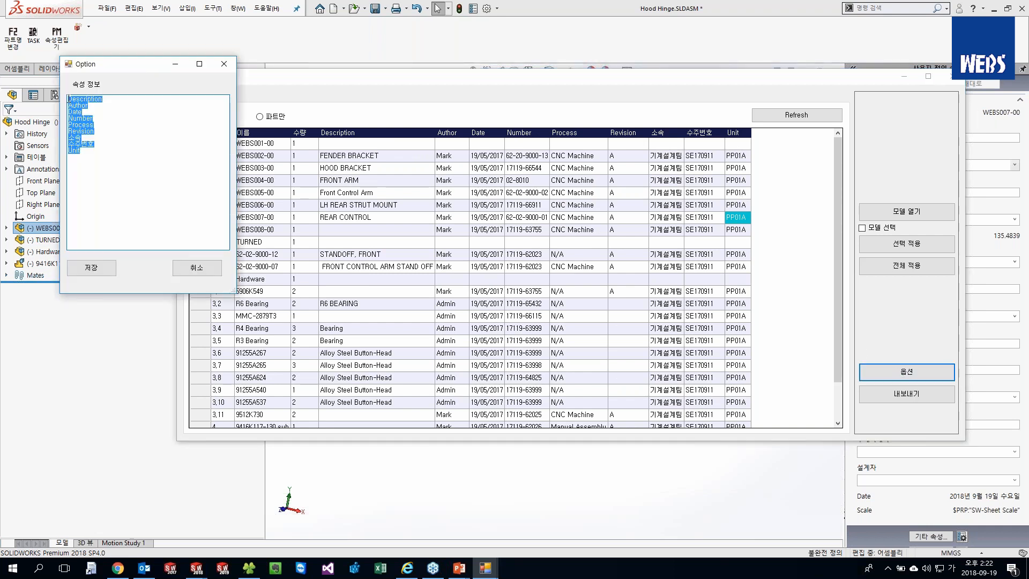
click(94, 157)
text(프로)
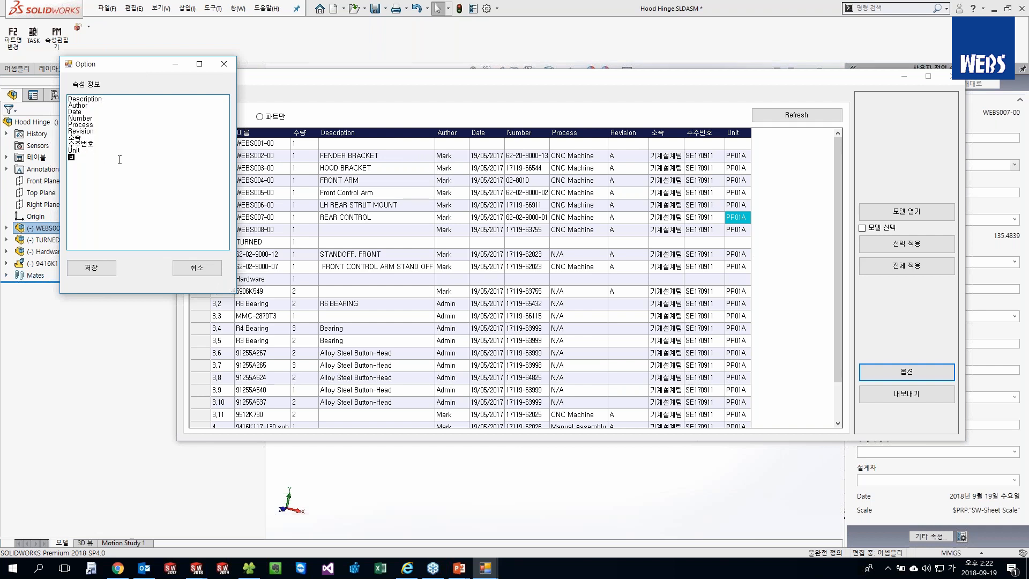
text(젝트명)
click(103, 276)
click(817, 116)
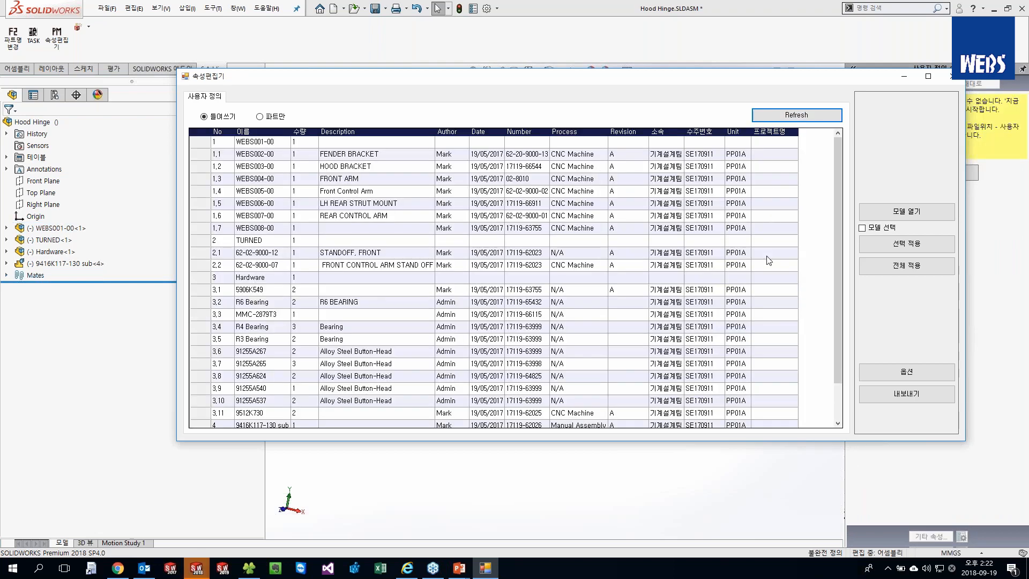
scroll(768, 261, down, 2)
scroll(772, 268, up, 2)
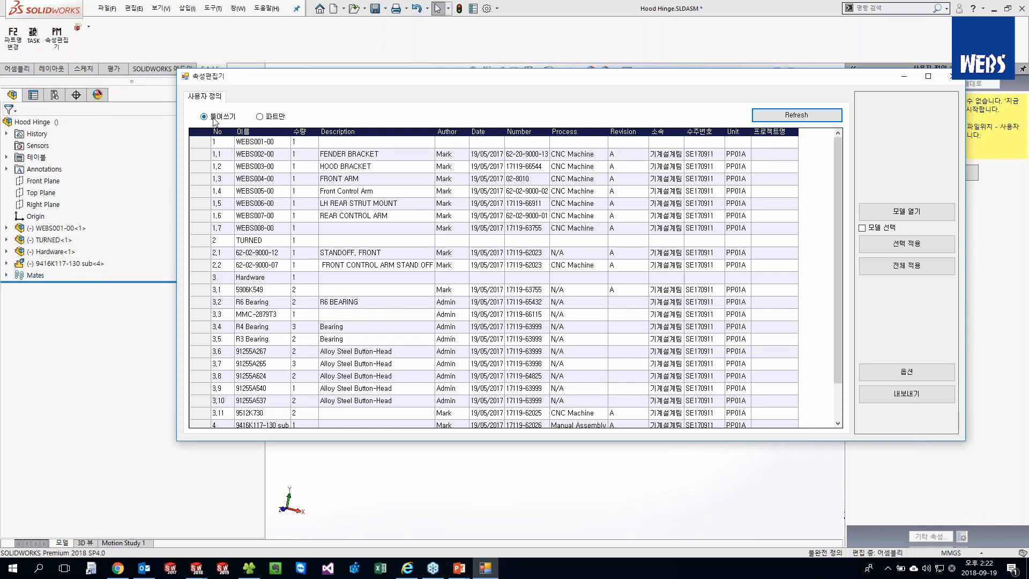
Switch the component list to parts only (파트만) and refresh the property table.
click(259, 117)
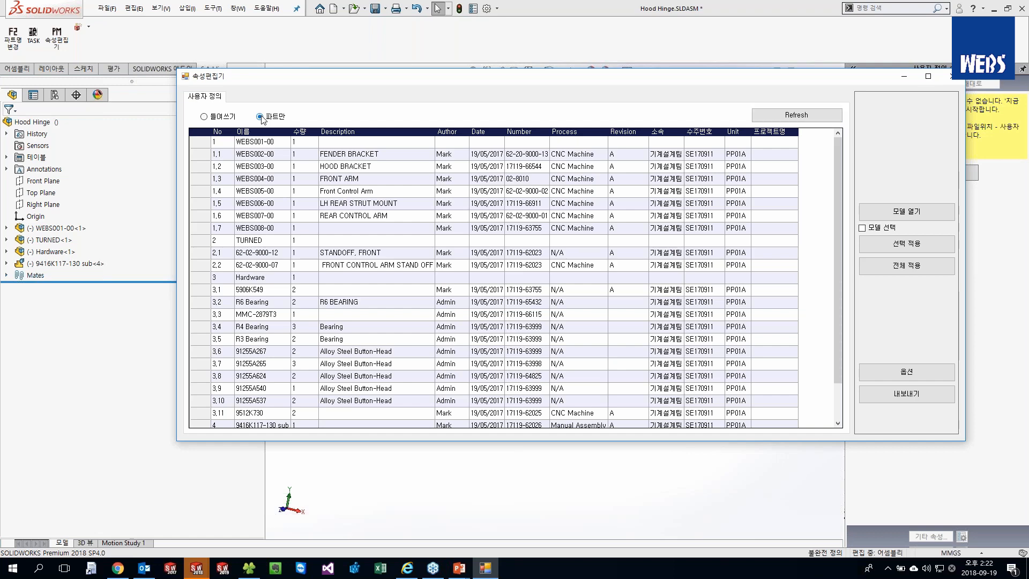
click(797, 115)
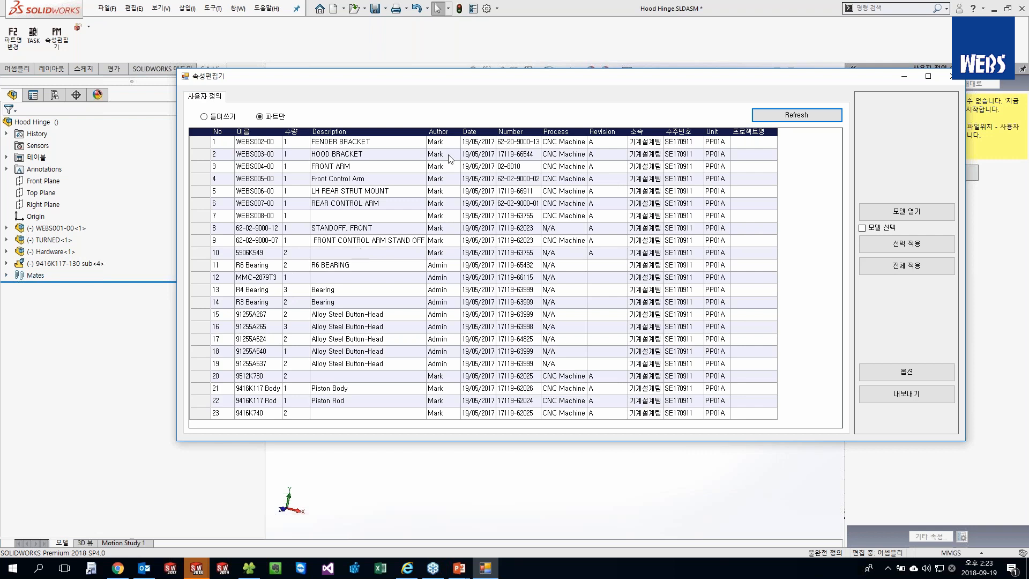
drag(468, 85, 417, 82)
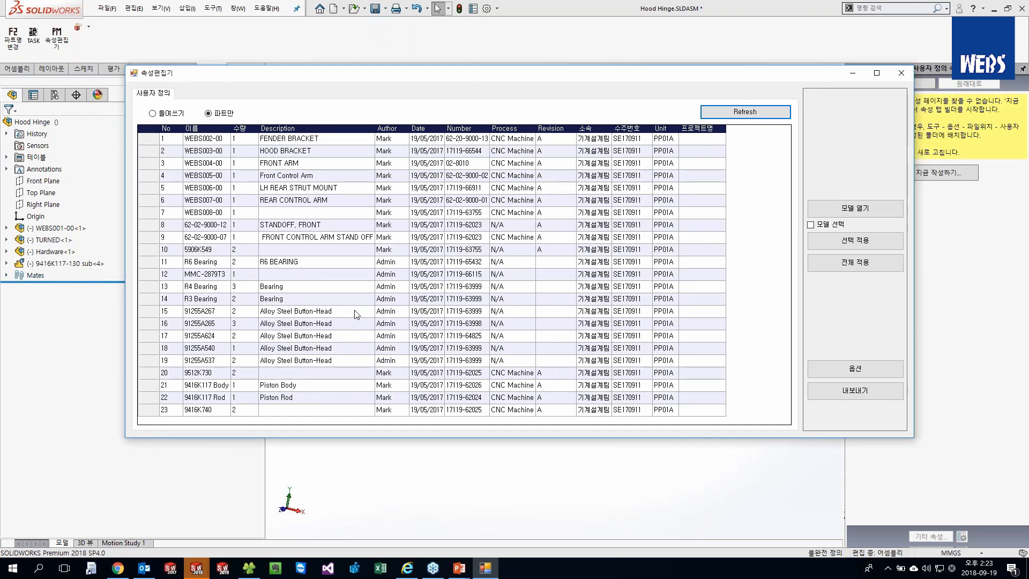
click(575, 490)
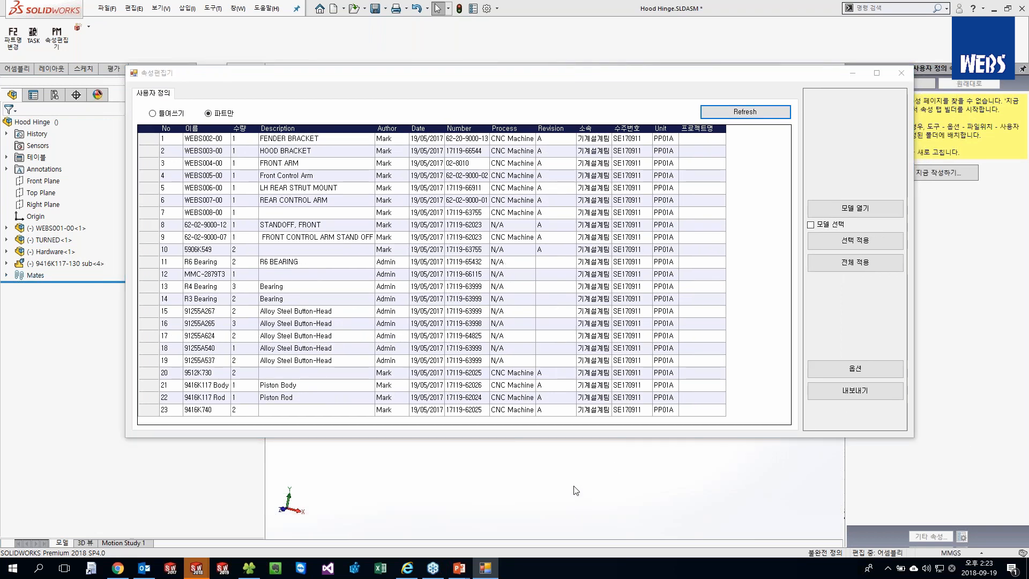
key(Return)
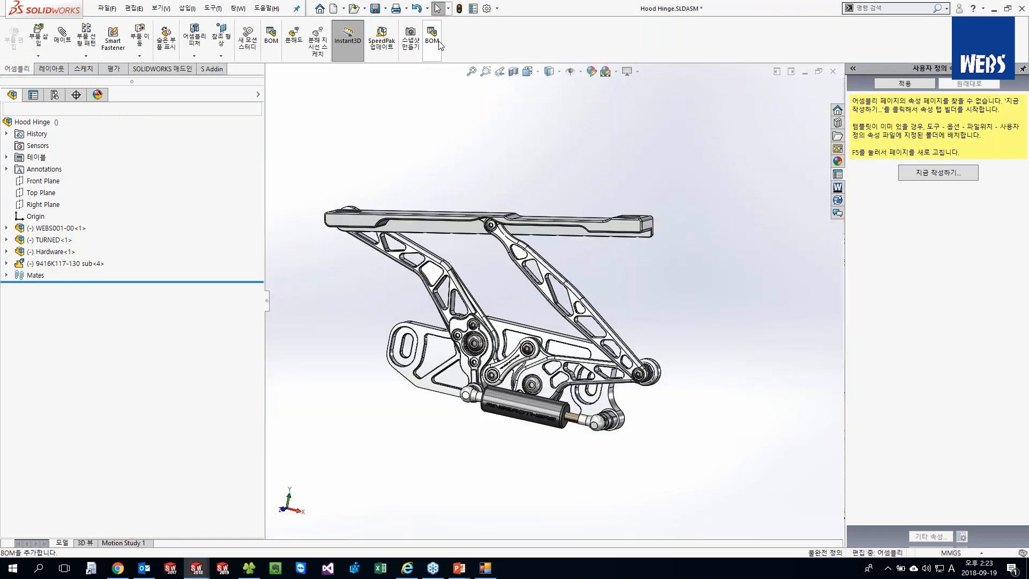
Start a BOM for the assembly and browse for its table template to Program Files\SOLIDWORKS Corp\SOLIDWORKS.
click(433, 39)
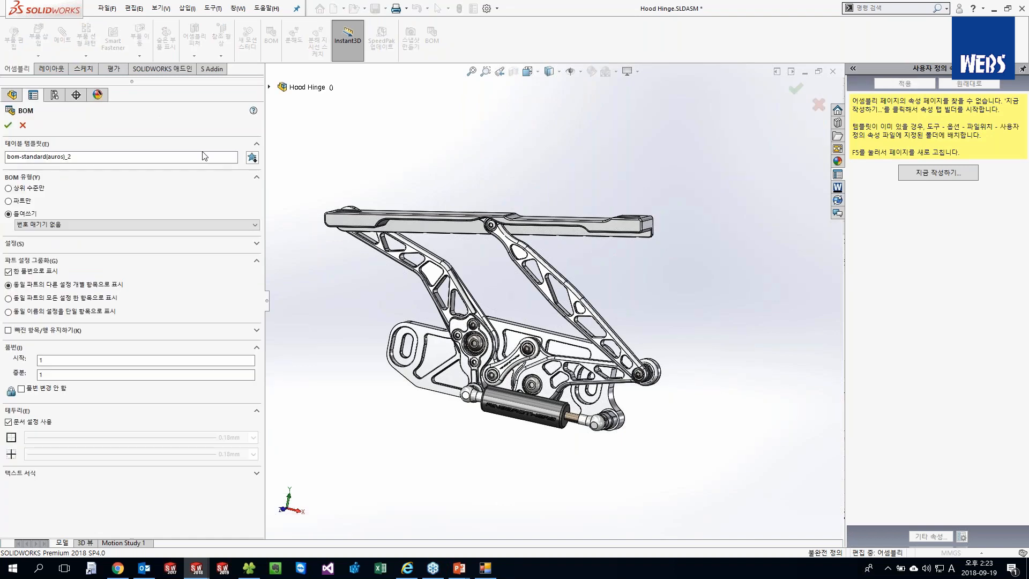
click(252, 157)
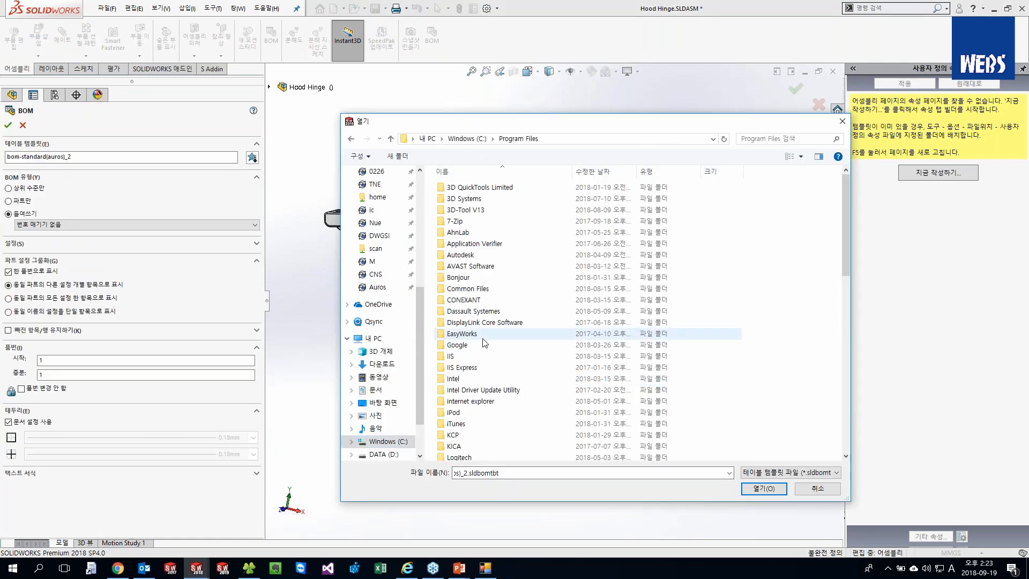
scroll(485, 343, down, 2)
scroll(484, 352, down, 5)
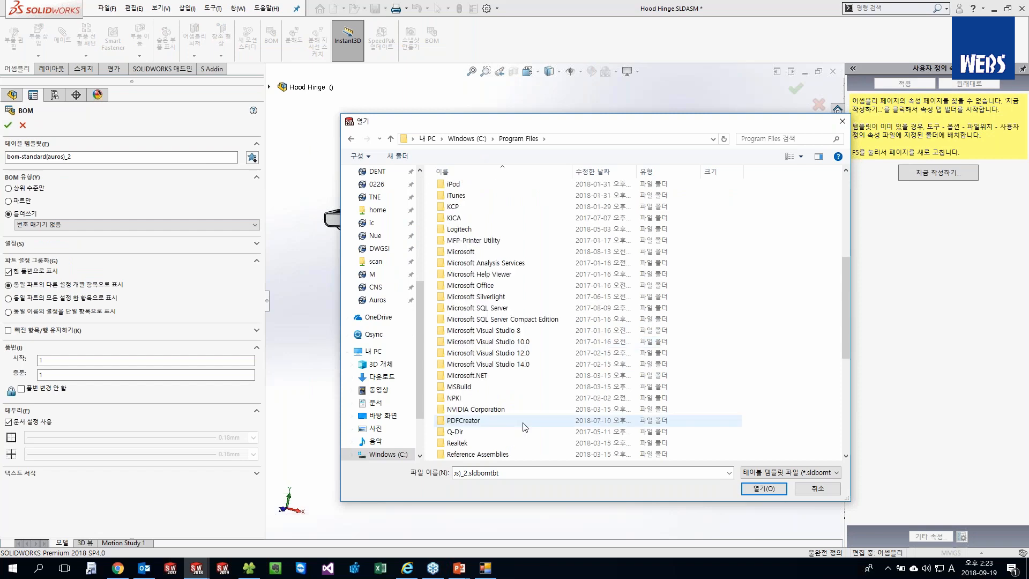
scroll(523, 428, down, 3)
scroll(518, 429, down, 2)
double_click(474, 315)
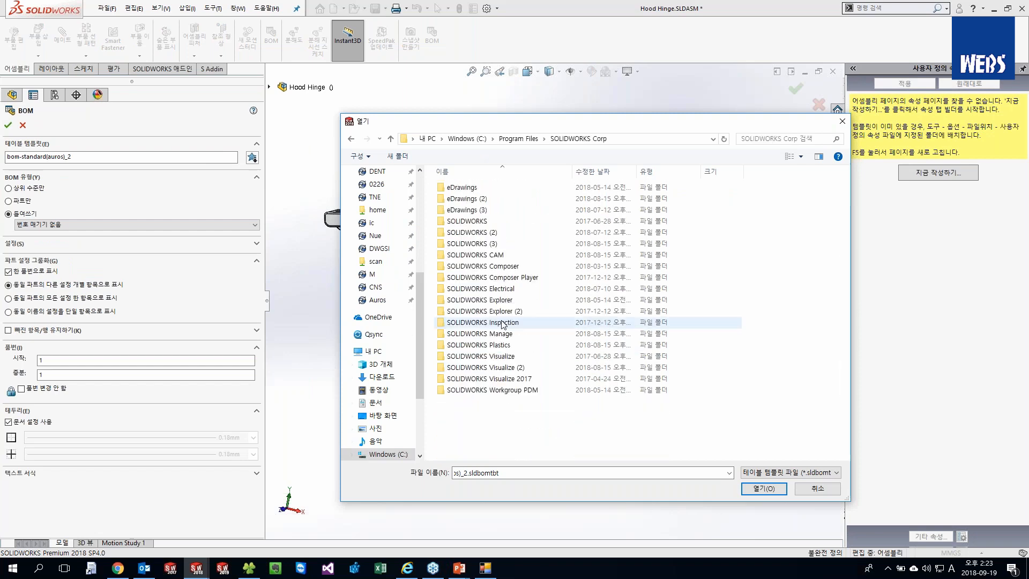
double_click(464, 223)
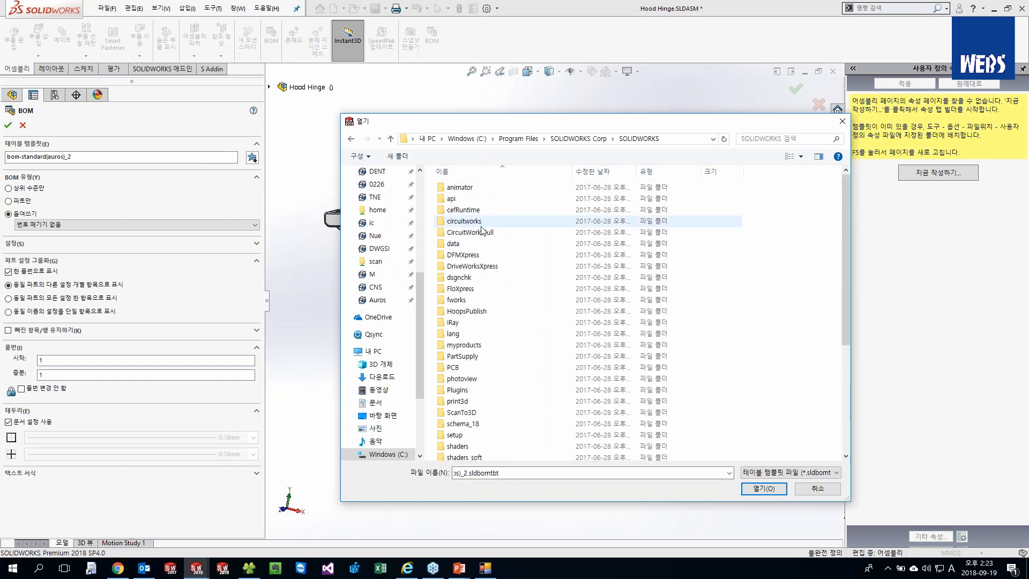
Load bom-all.sldbomtbt from the lang\korean folder as the BOM table template.
scroll(470, 333, down, 1)
scroll(470, 384, down, 5)
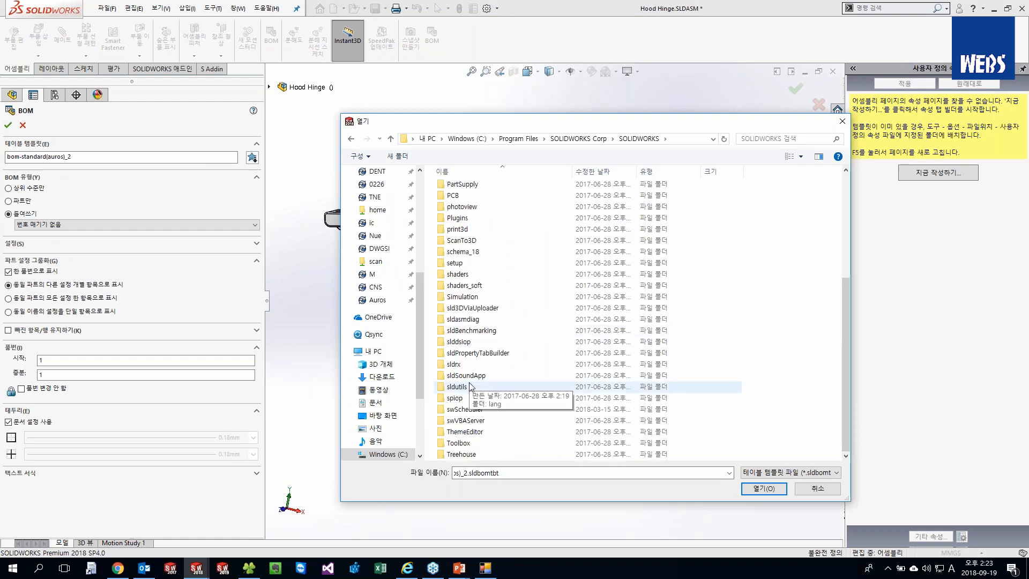
scroll(469, 383, up, 3)
double_click(455, 263)
double_click(456, 198)
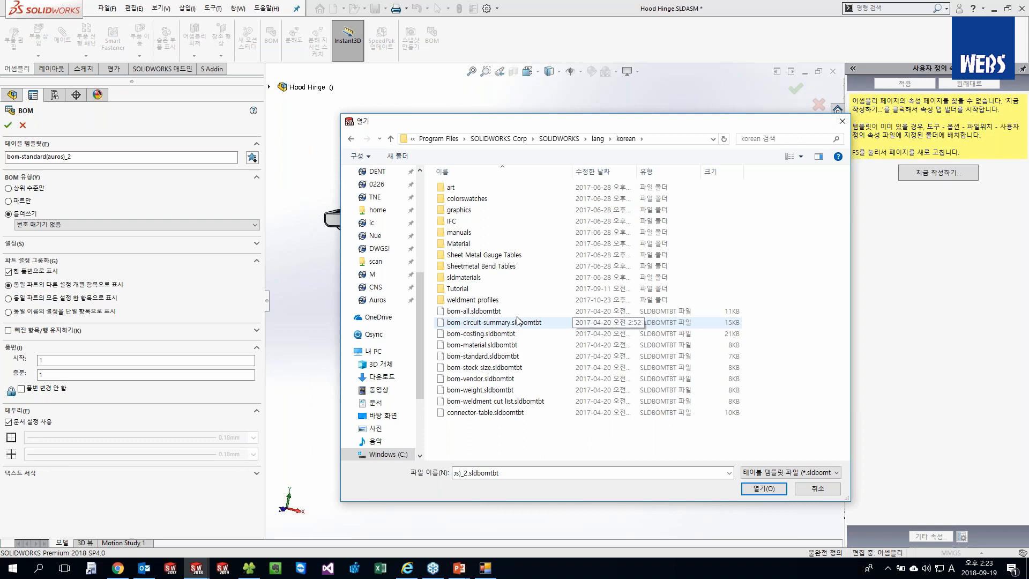
click(478, 313)
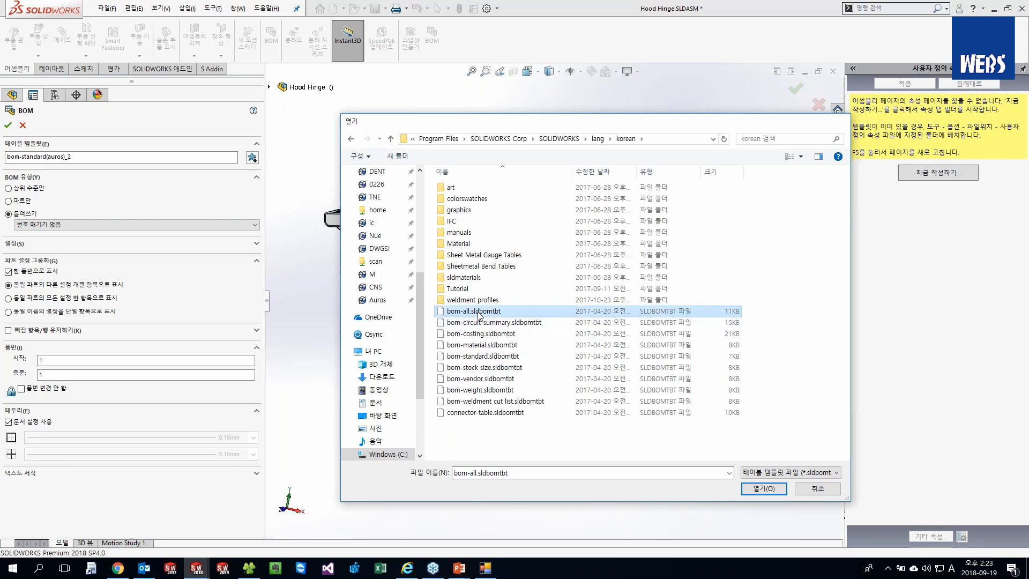
double_click(479, 313)
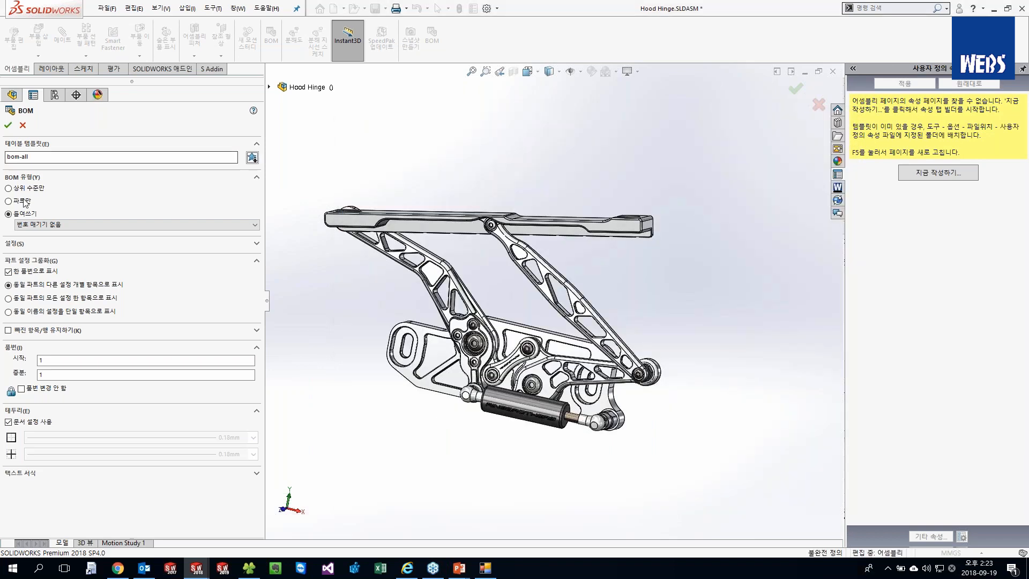
Set the BOM type to parts only (파트만), use the existing annotation view 지정안된 항목, and place the table over the model.
click(24, 201)
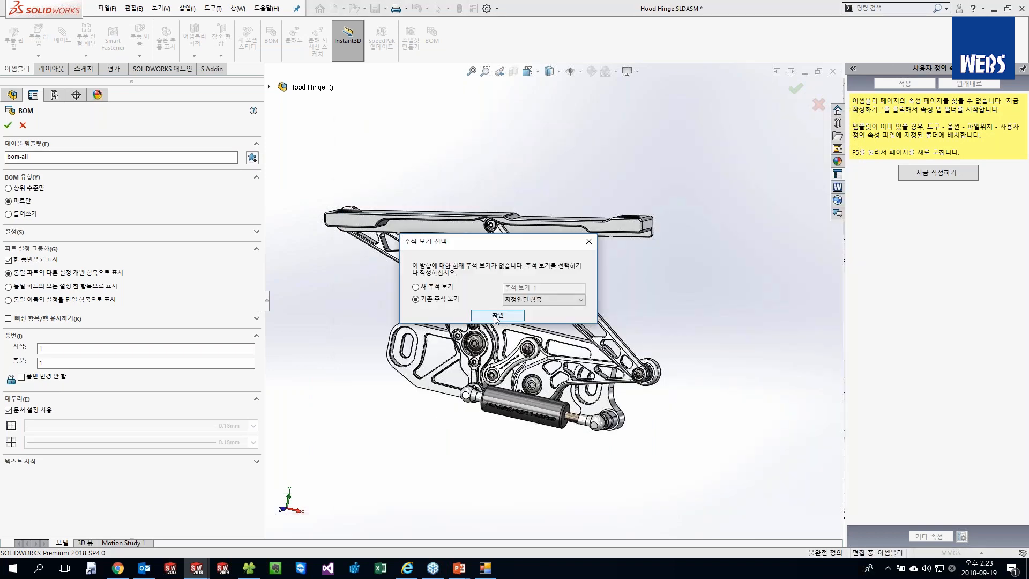
click(497, 315)
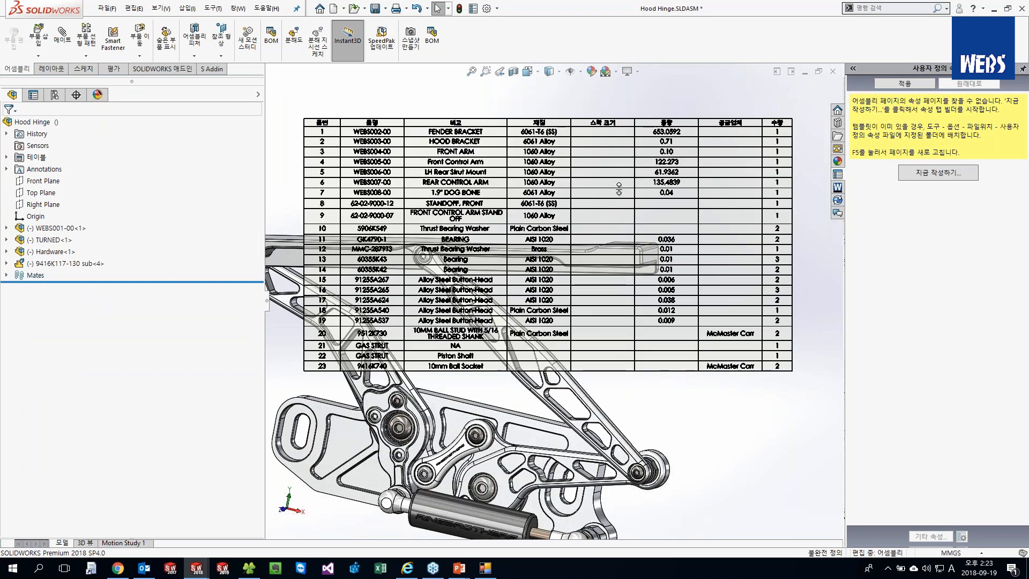
scroll(509, 316, down, 2)
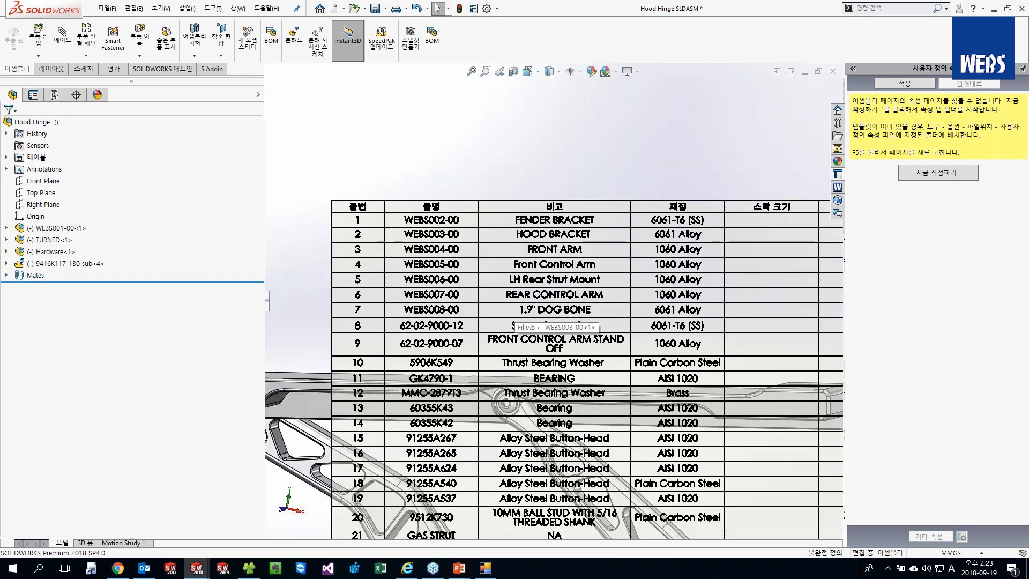
Save the whole BOM table as an Excel (*.xls) file named 20180919 in the C:\Demo folder.
click(512, 322)
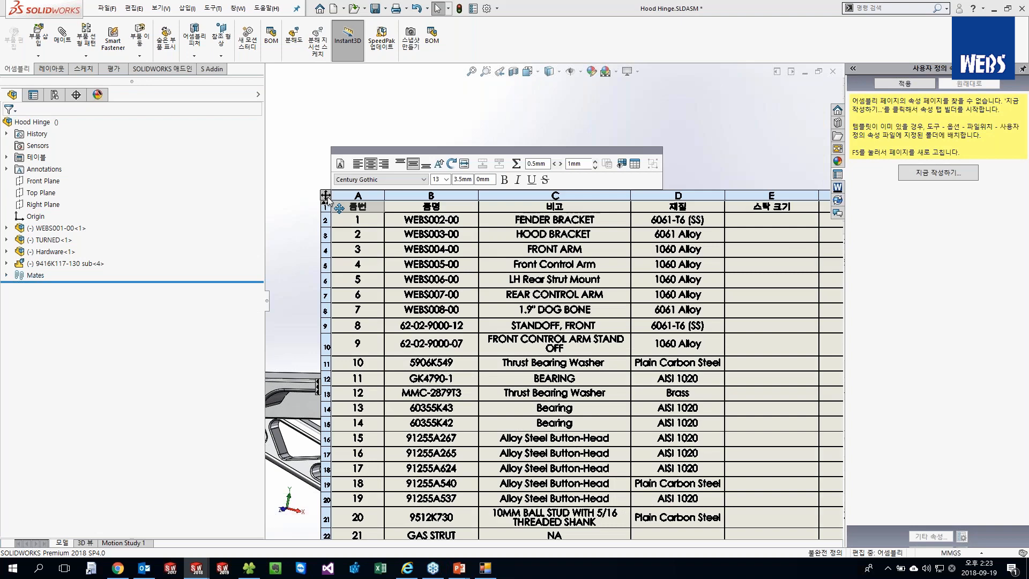
right_click(325, 196)
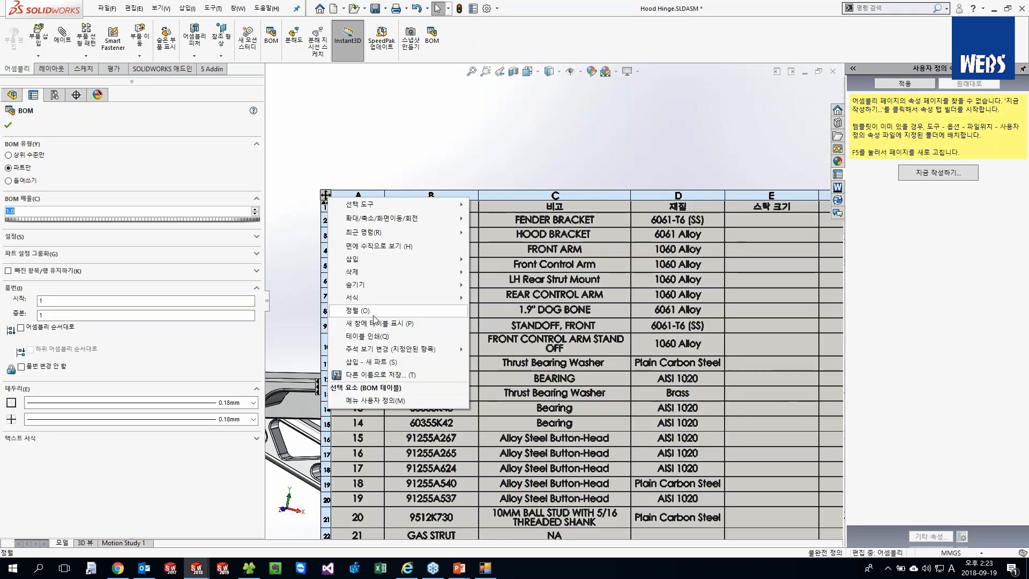
click(382, 374)
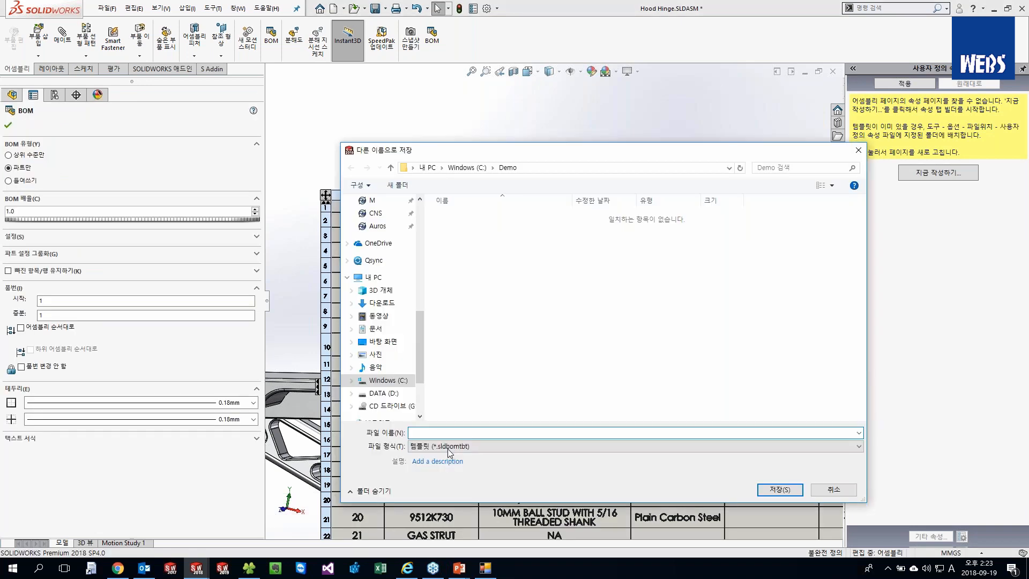
click(449, 447)
click(450, 461)
click(712, 433)
text(2018-09)
key(BackSpace)
key(BackSpace)
key(BackSpace)
text(0918)
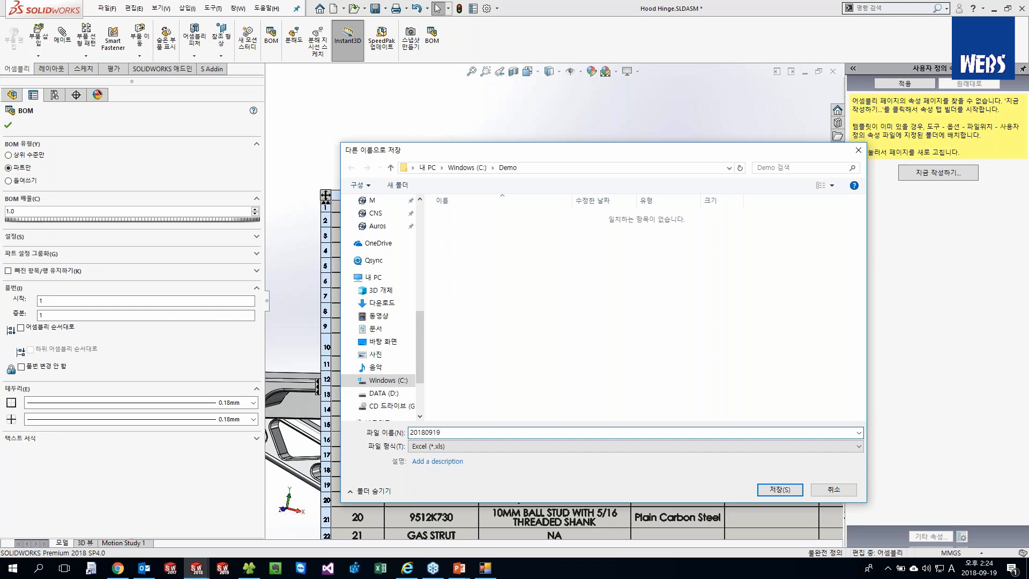
key(Return)
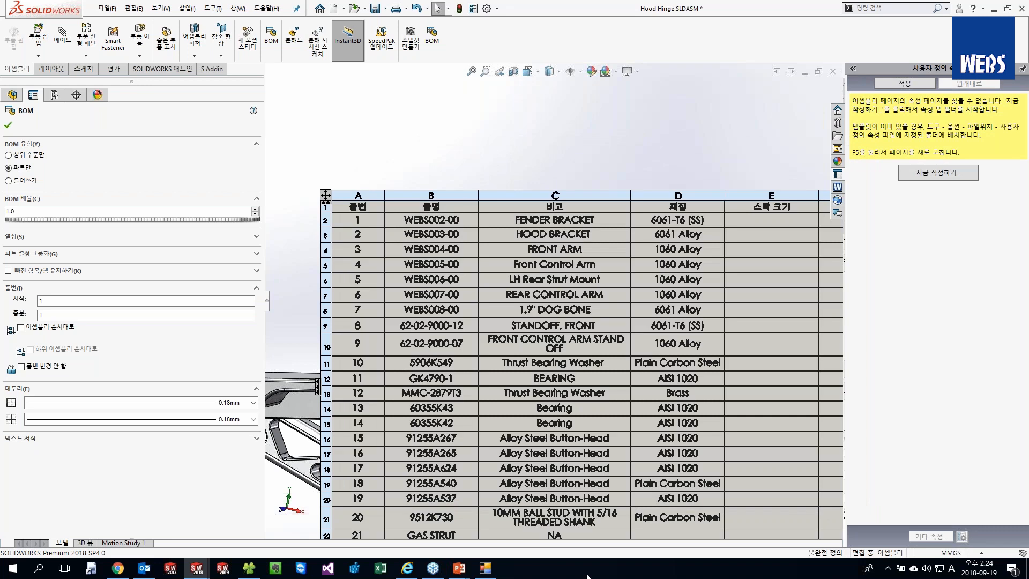
Switch to the file explorer, open 20180919.xls from C:\Demo in Excel and maximize its window.
click(248, 567)
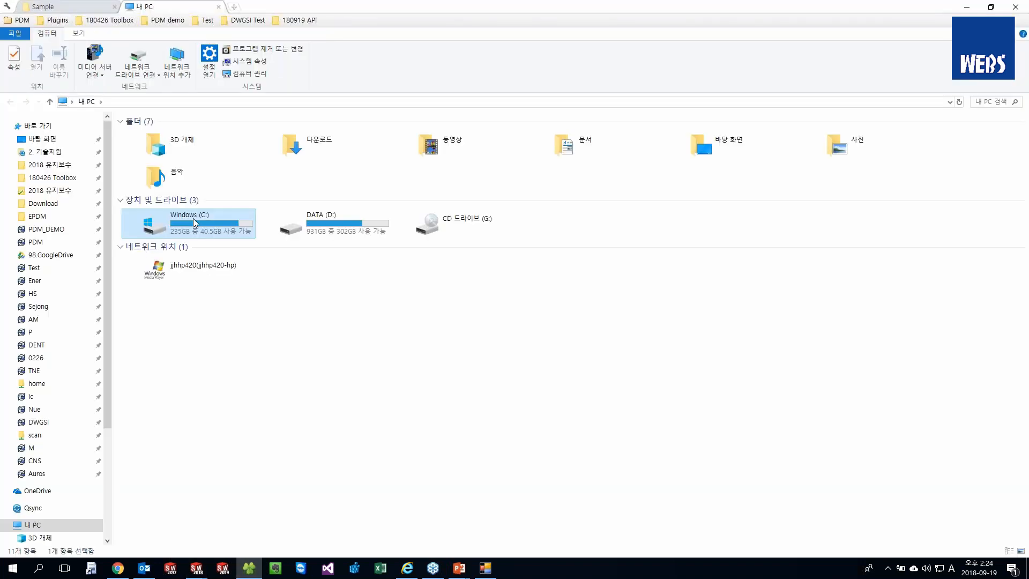
double_click(195, 223)
click(166, 141)
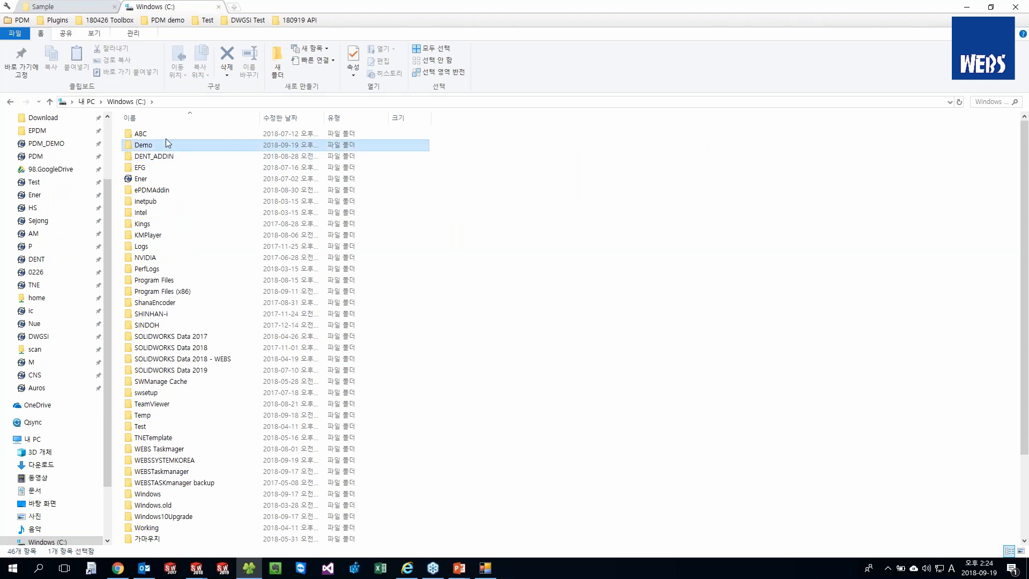
double_click(166, 141)
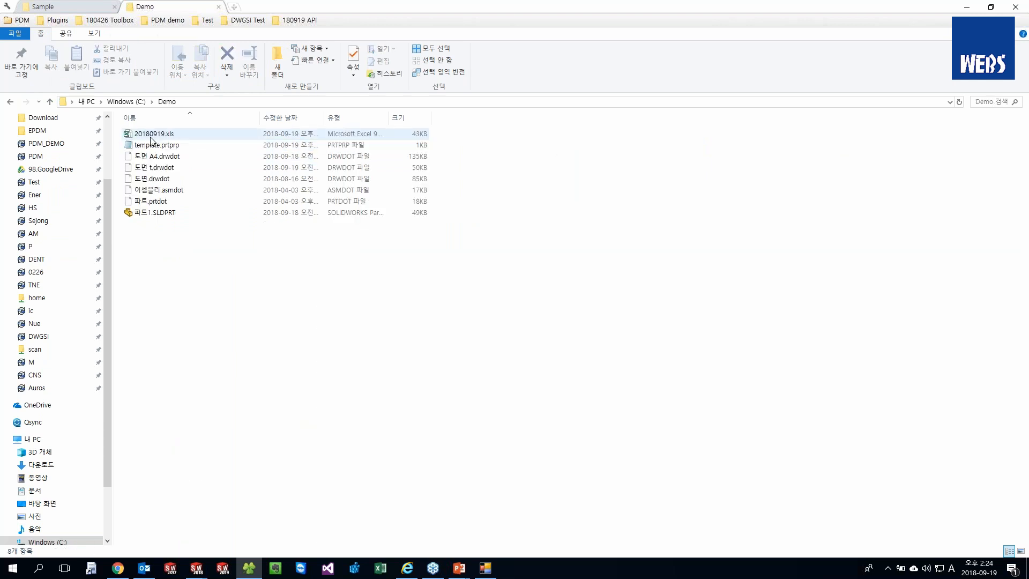
double_click(151, 135)
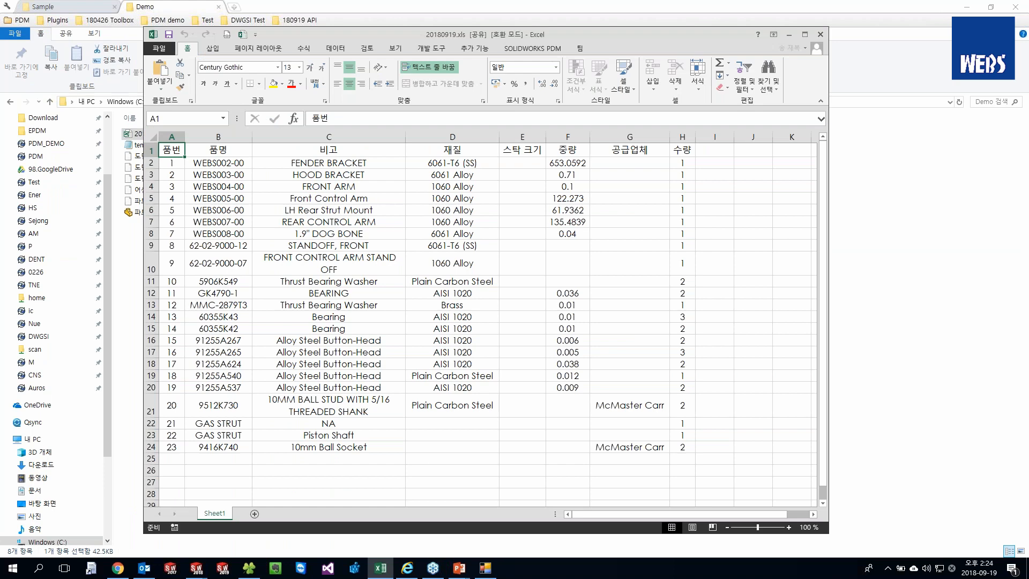
drag(498, 34, 398, 33)
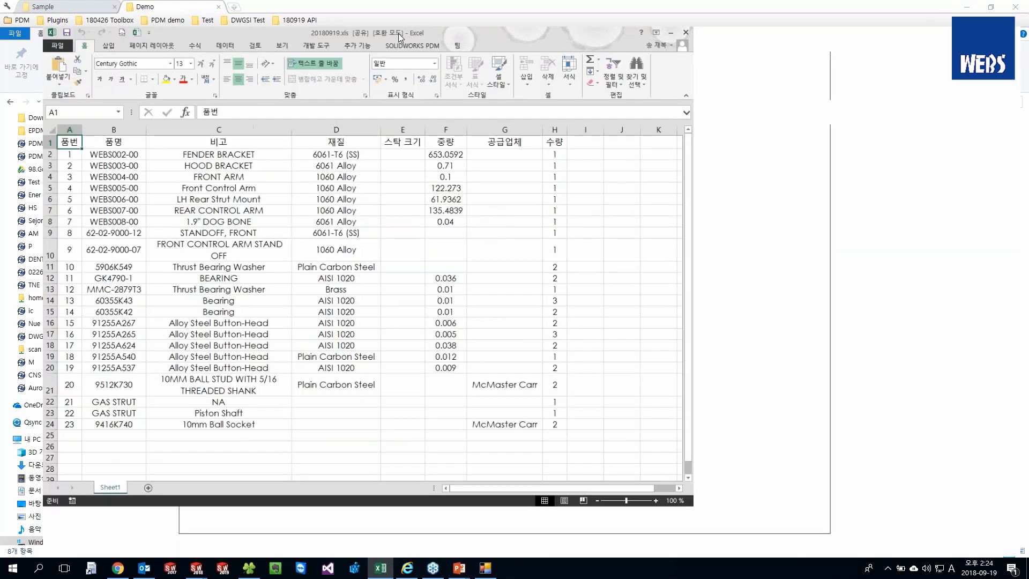
double_click(398, 34)
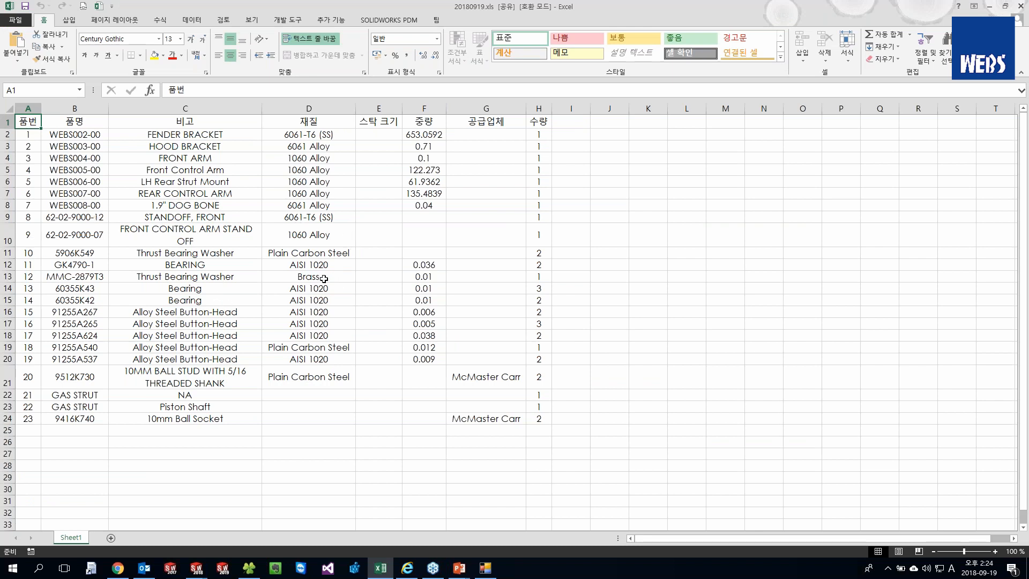
Insert an empty column before the 품명 column in the exported BOM sheet.
click(66, 122)
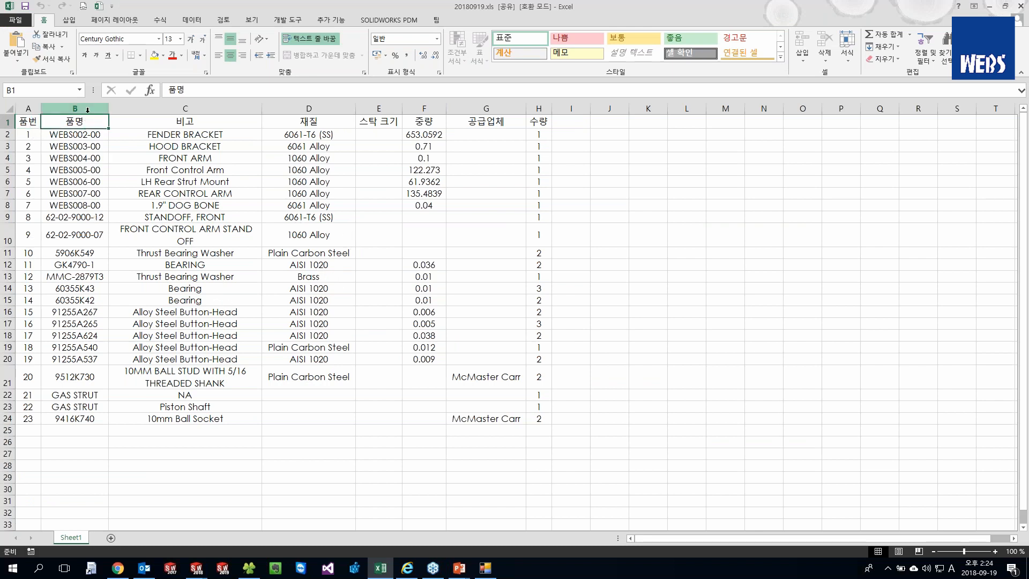
click(87, 110)
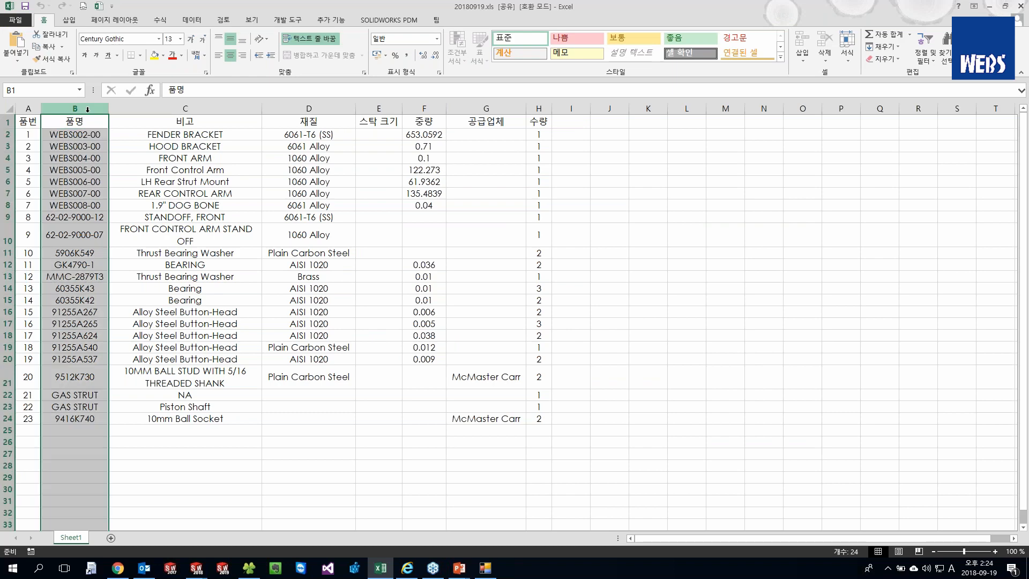
right_click(88, 109)
click(147, 192)
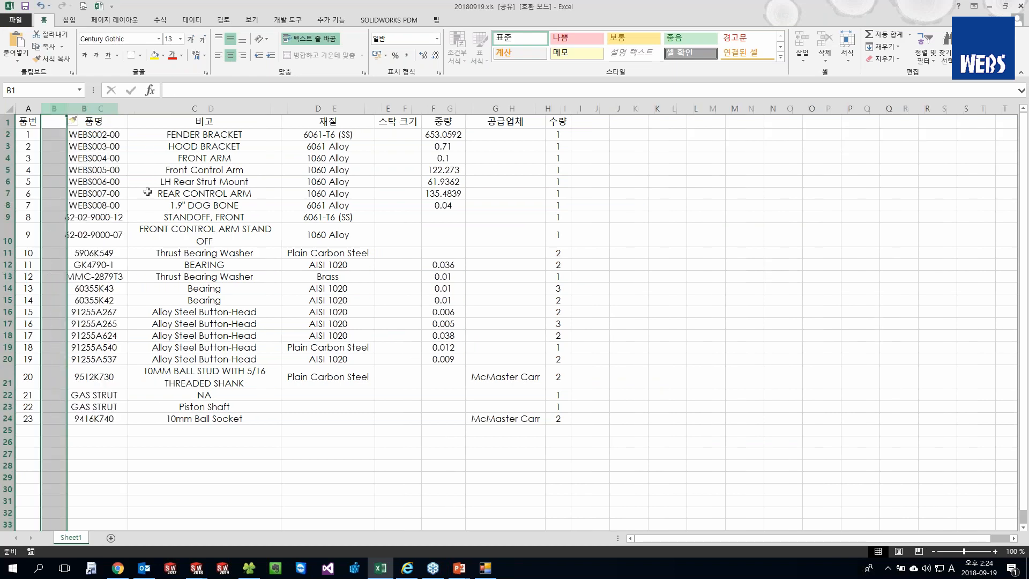
drag(100, 147, 100, 430)
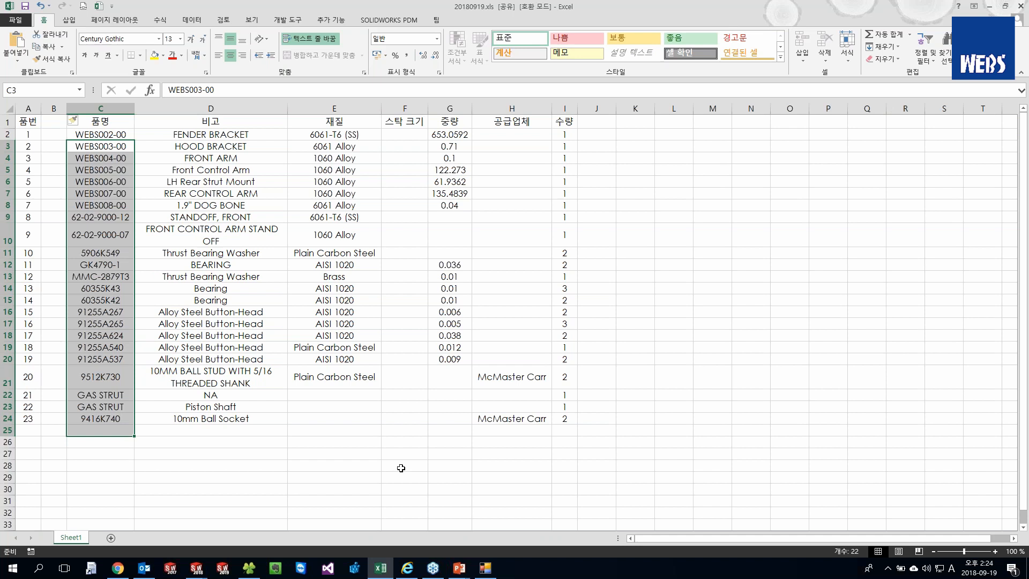
click(401, 468)
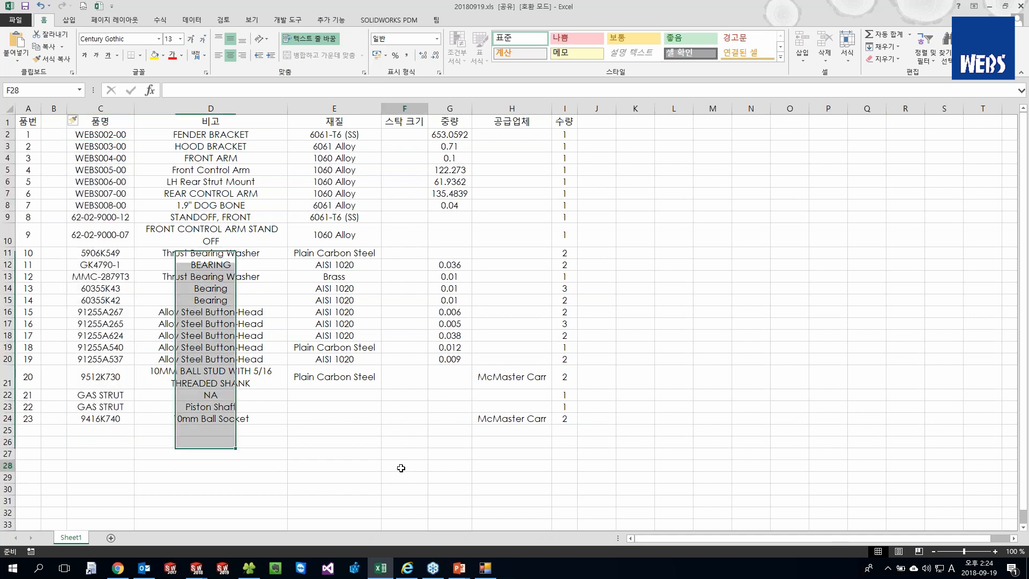
Switch to the property editor (속성편집기) and export its parts-only property table to Excel.
click(478, 569)
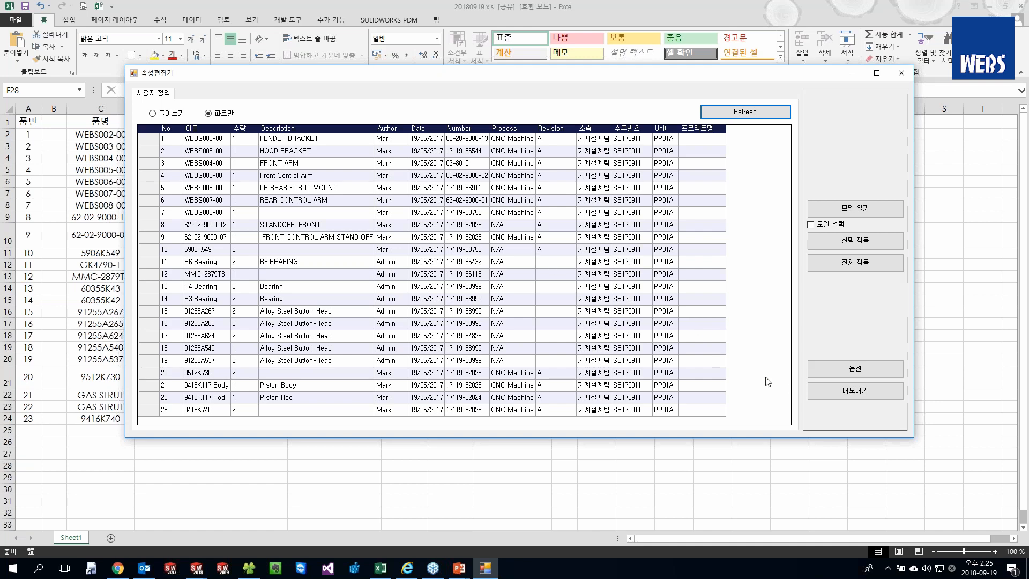
click(837, 390)
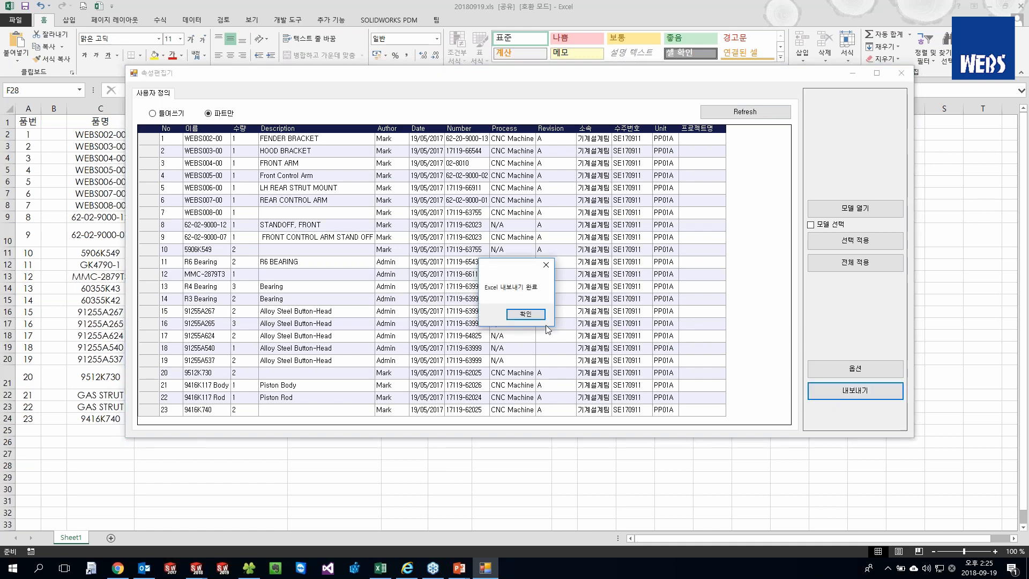
click(590, 312)
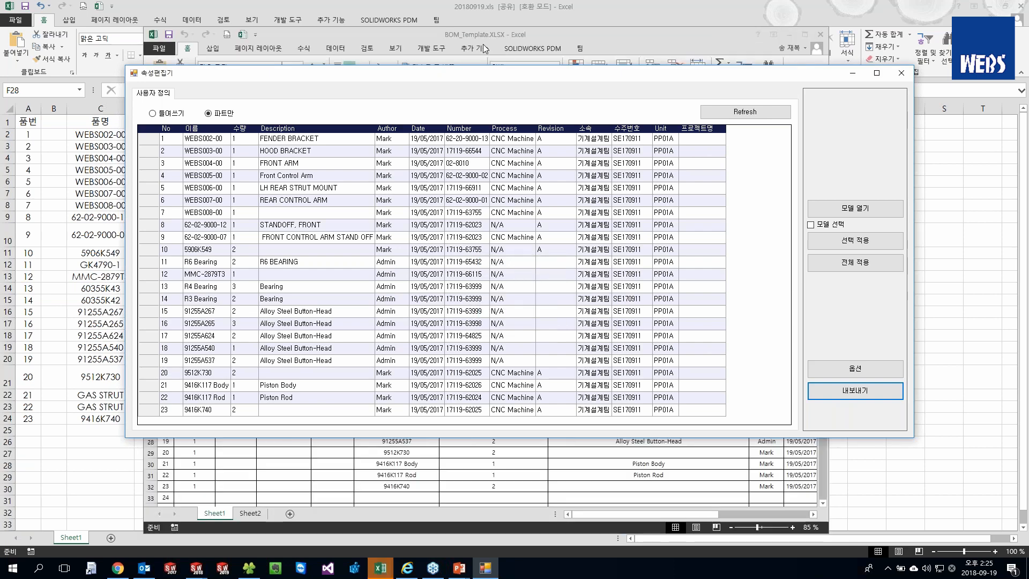
Maximize the exported BOM_Template.XLSX, examine the PART LIST rows and columns, and close the workbook.
double_click(483, 35)
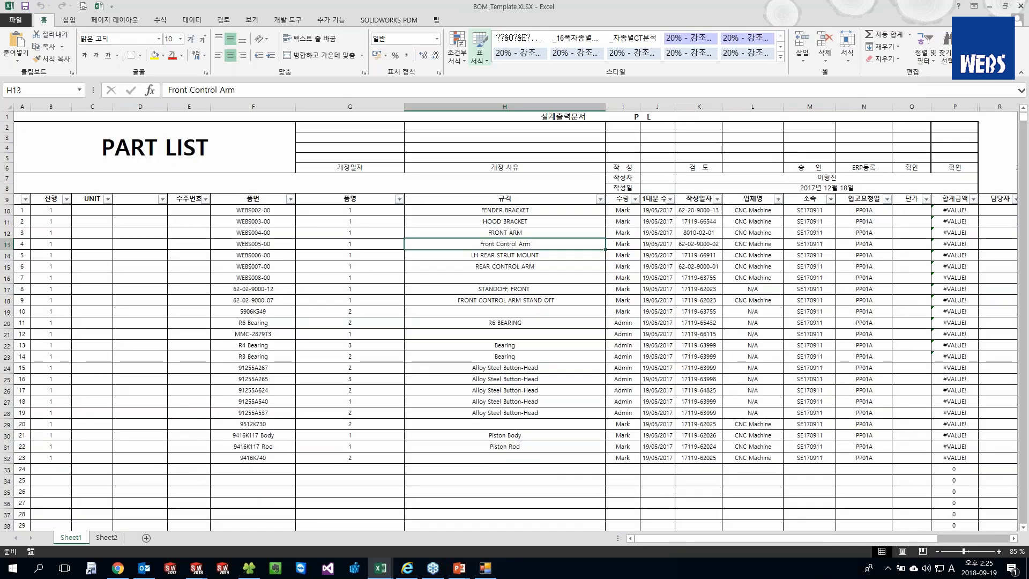
scroll(697, 375, down, 2)
drag(785, 539, 805, 542)
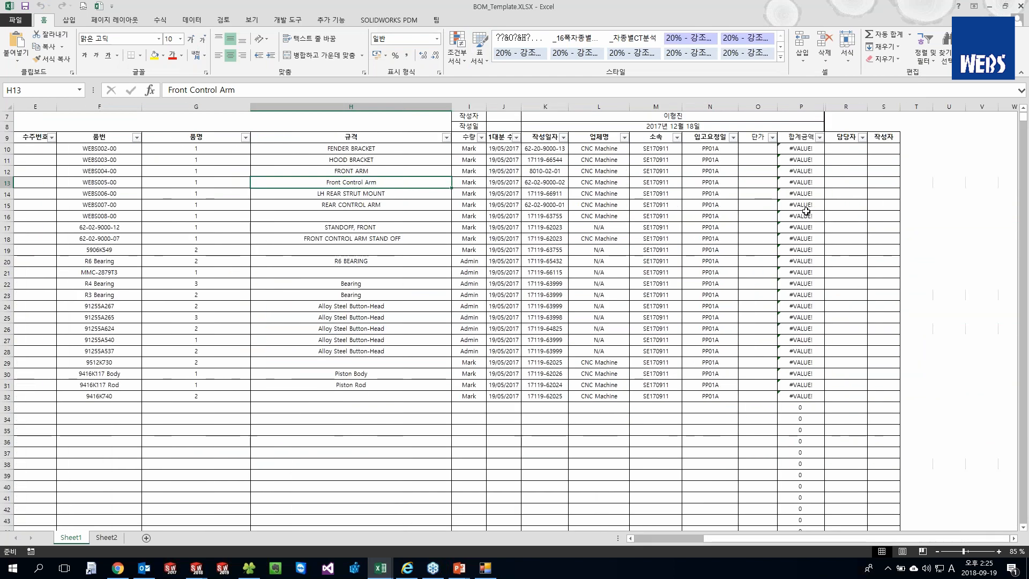
scroll(804, 211, down, 1)
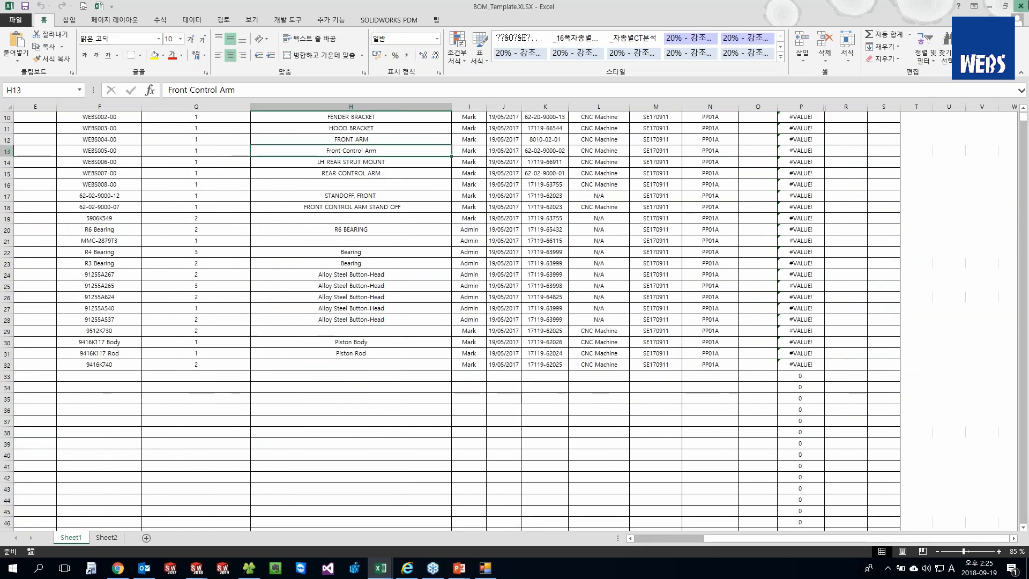
click(1021, 6)
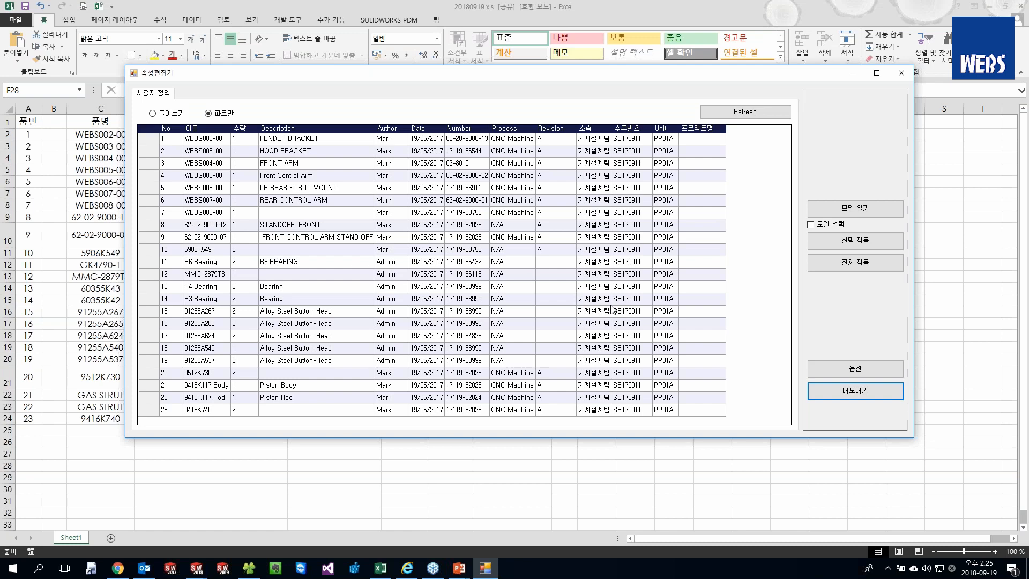
Switch to the PowerPoint slide show and advance to the (API)속성편집기 slide.
mouse_move(460, 567)
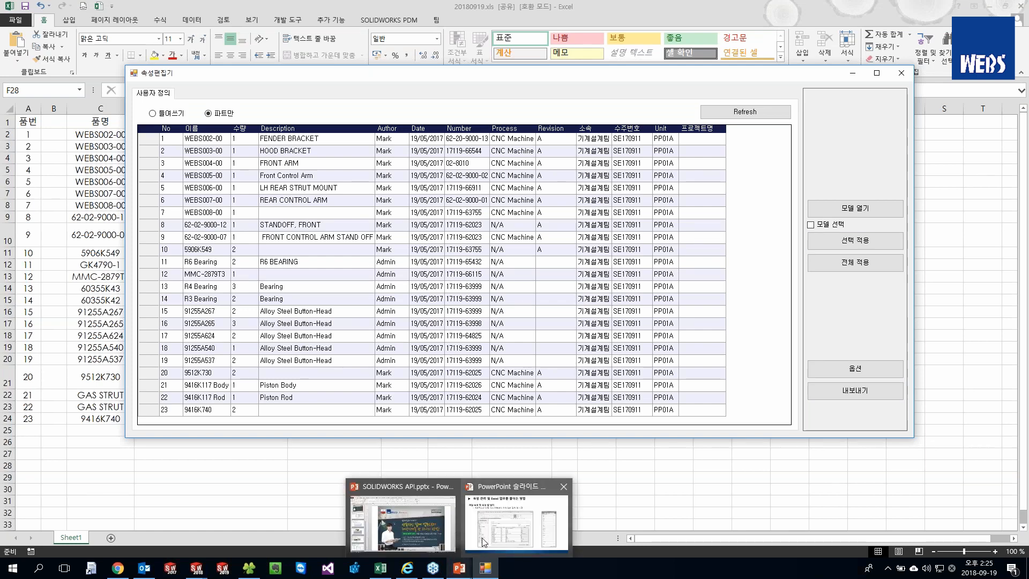
click(485, 535)
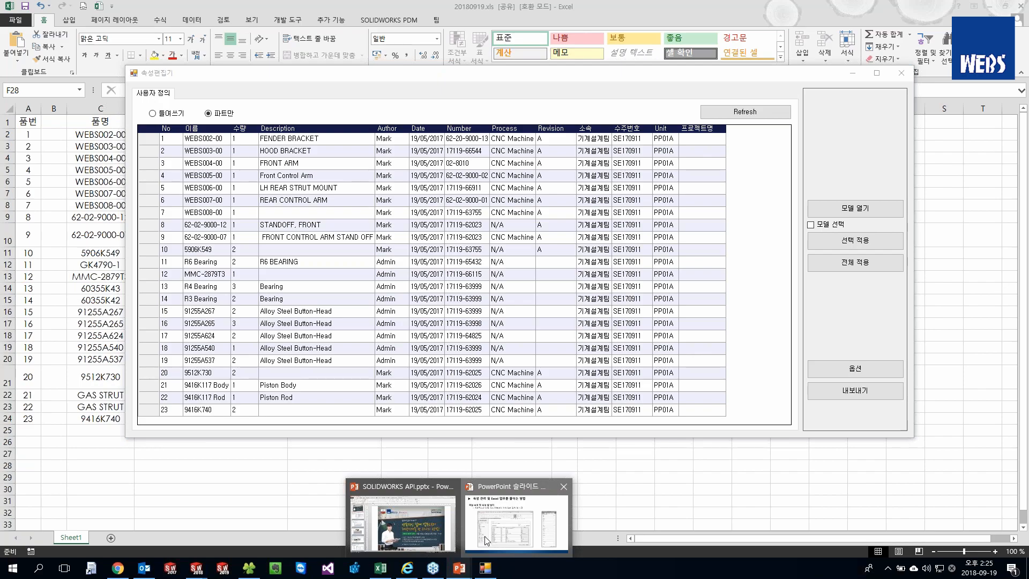
click(486, 538)
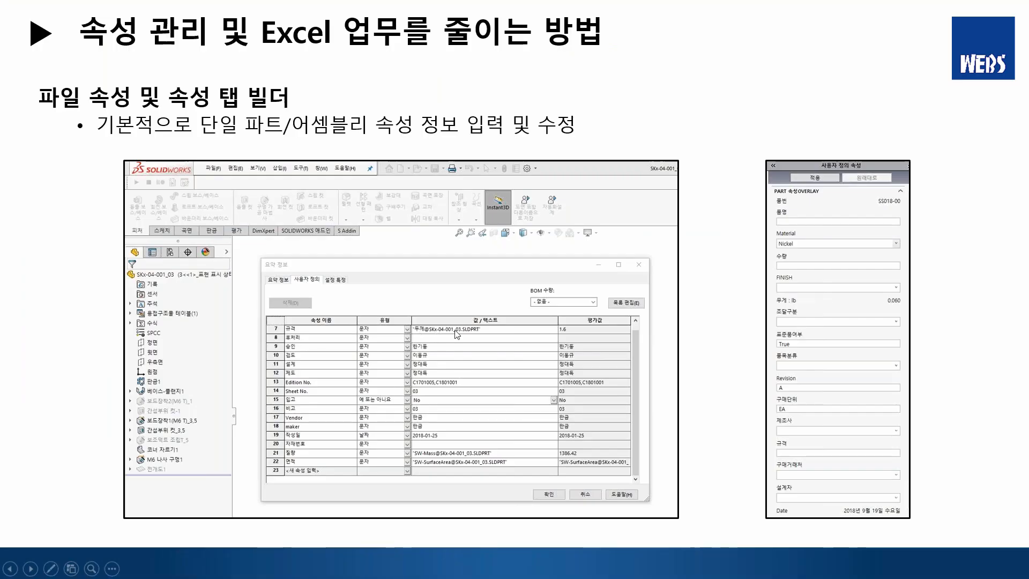
click(421, 359)
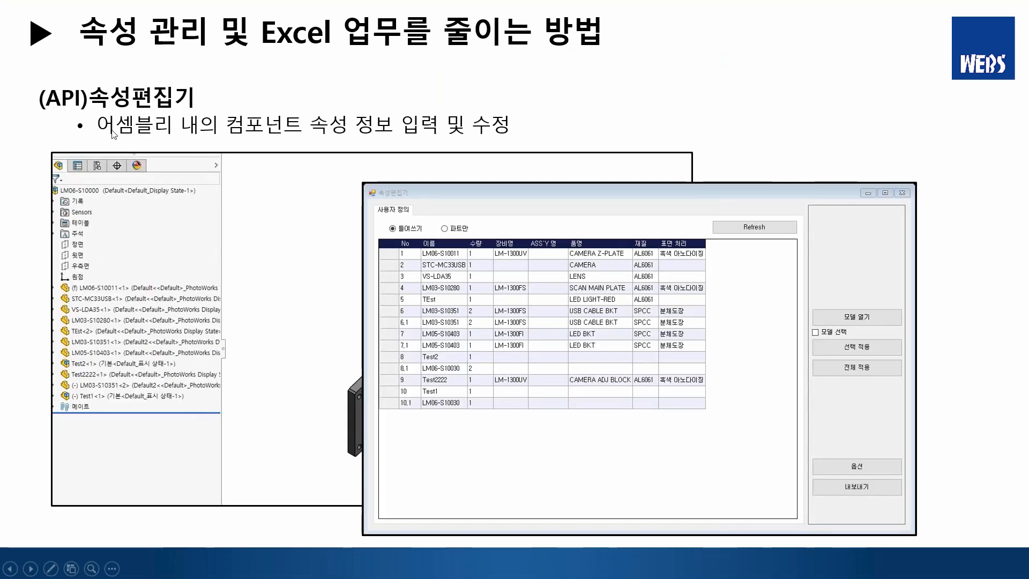